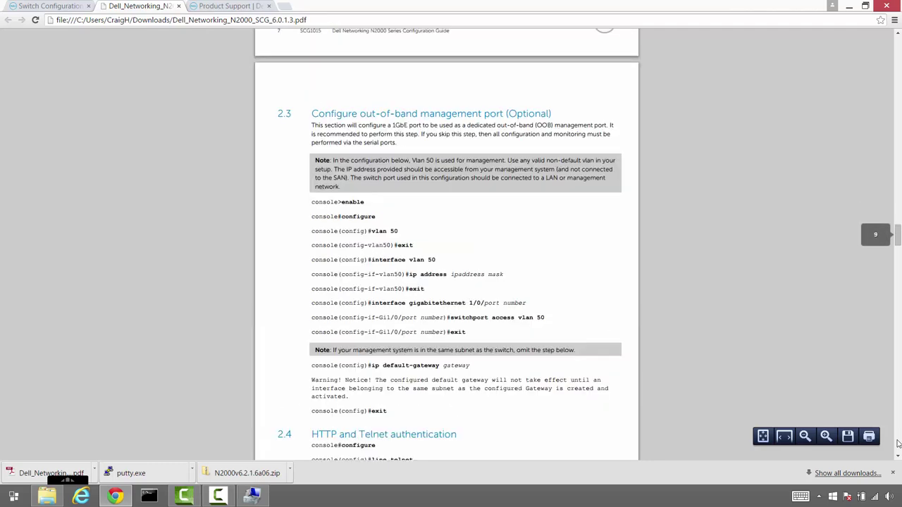
{"action": "scroll", "coordinate": [898, 443], "scroll_direction": "down", "scroll_amount": 18}
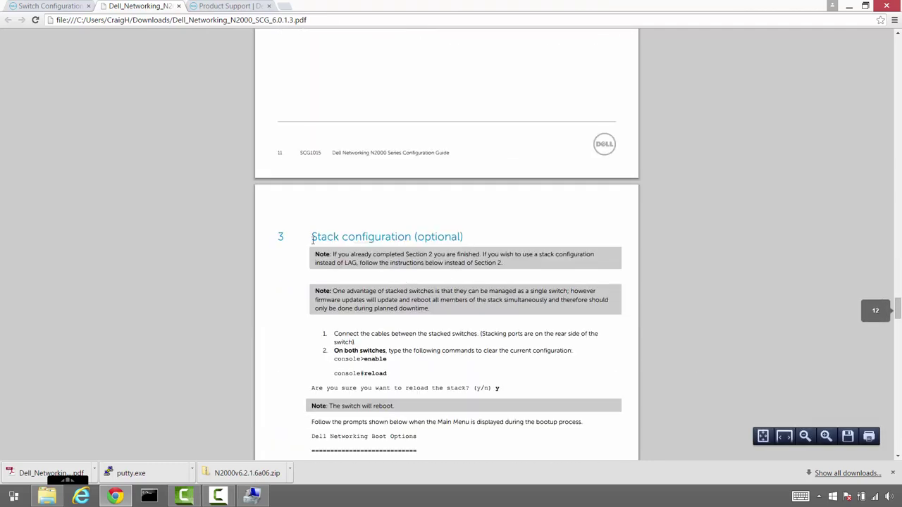
Scroll the N2000 configuration guide to Section 3 and highlight the 'Stack configuration' heading
{"action": "left_click_drag", "start_coordinate": [312, 238], "coordinate": [408, 238]}
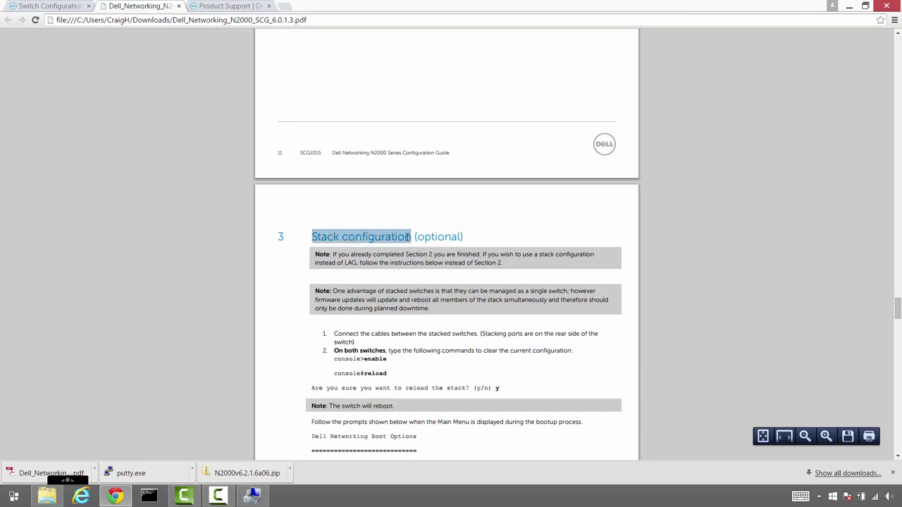
{"action": "scroll", "coordinate": [408, 237], "scroll_direction": "down", "scroll_amount": 2}
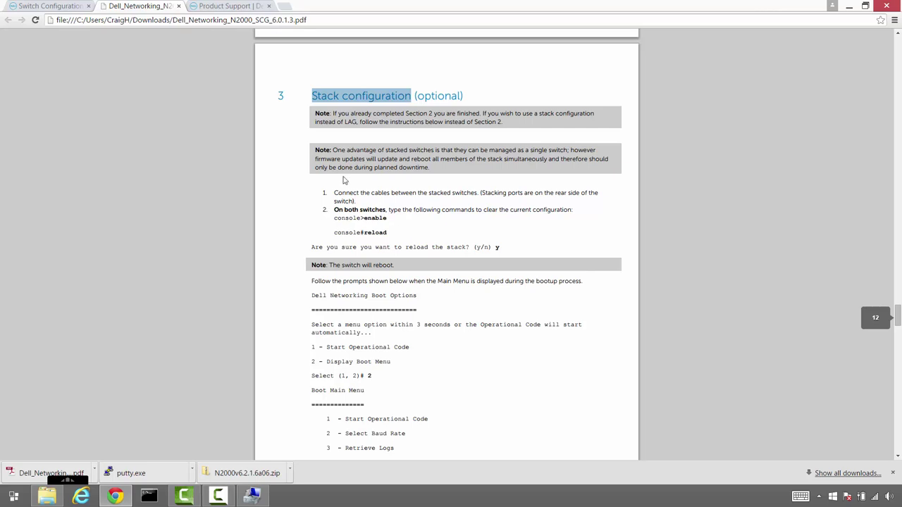
Switch to Dell Product Support and scroll to the N2000 firmware 6.2.1.6,A06 download
{"action": "left_click", "coordinate": [233, 7]}
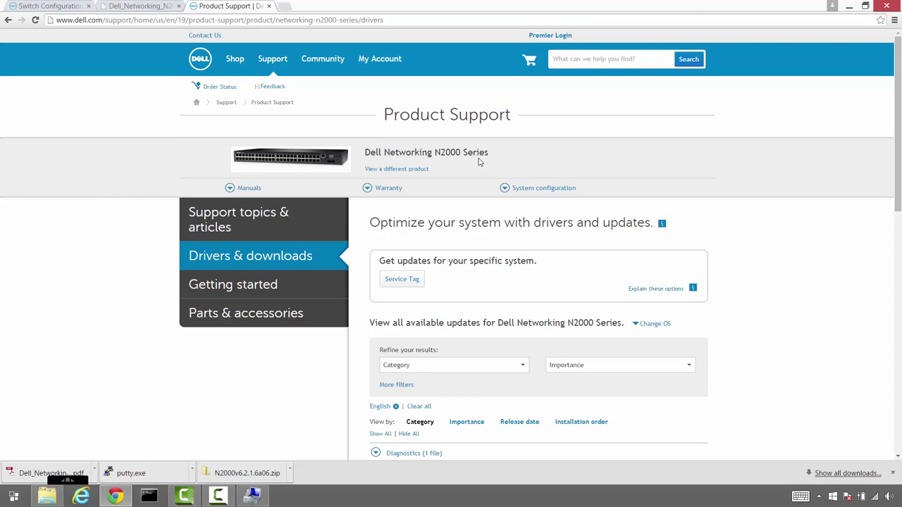
{"action": "scroll", "coordinate": [479, 161], "scroll_direction": "down", "scroll_amount": 2}
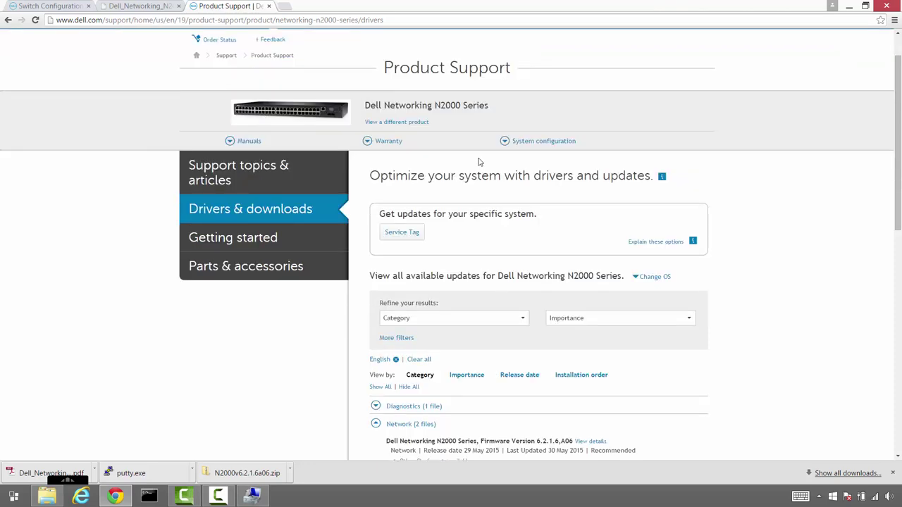
{"action": "scroll", "coordinate": [478, 161], "scroll_direction": "down", "scroll_amount": 1}
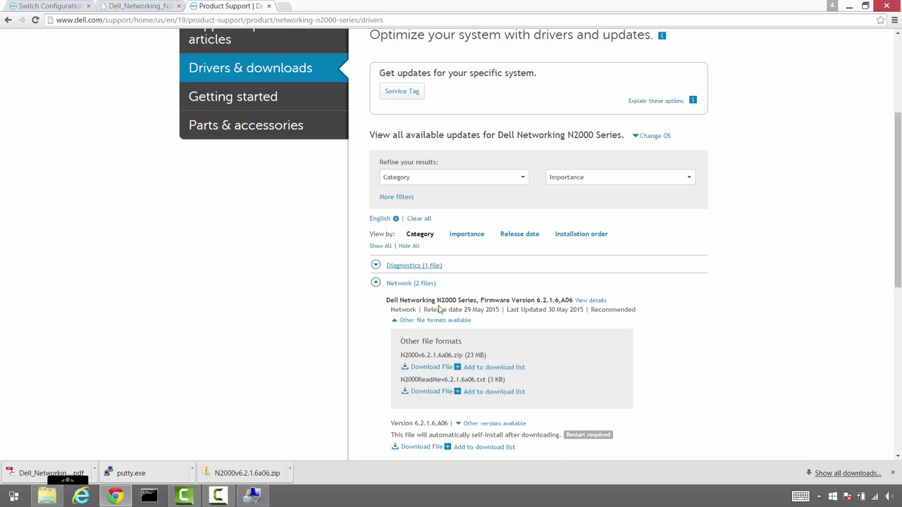
{"action": "mouse_move", "coordinate": [448, 301]}
{"action": "mouse_move", "coordinate": [557, 303]}
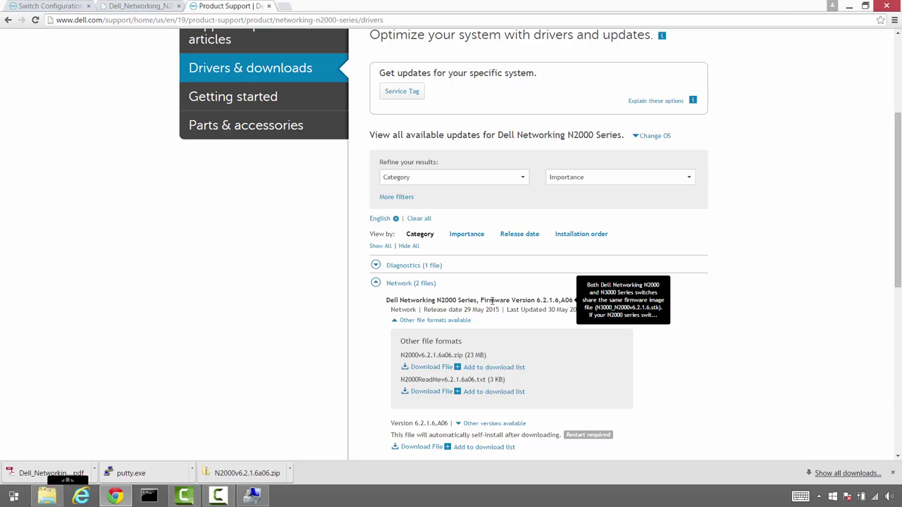
Minimise the browser and launch putty.exe from the Downloads folder
{"action": "left_click", "coordinate": [851, 8]}
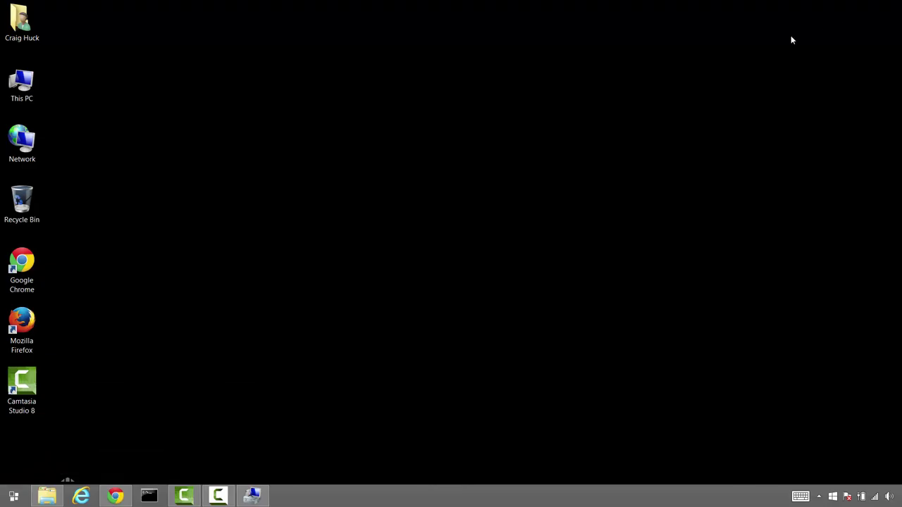
{"action": "left_click", "coordinate": [47, 494]}
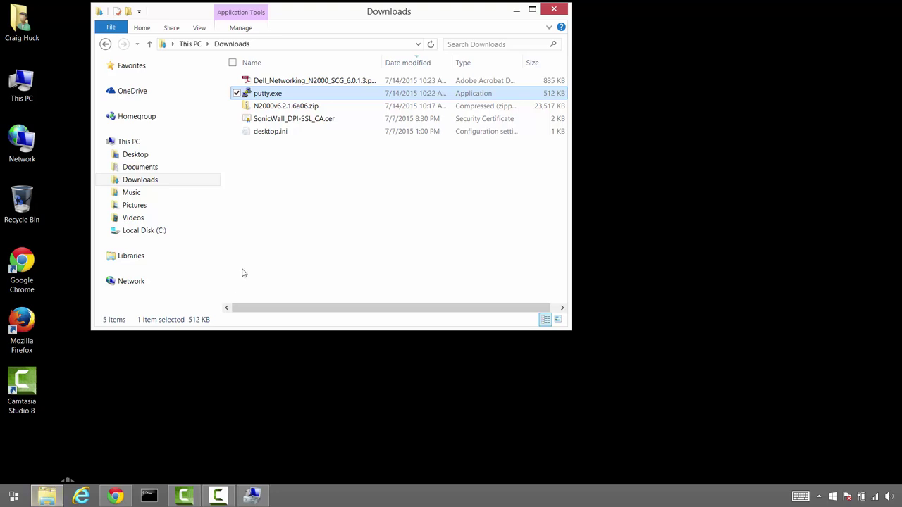
{"action": "mouse_move", "coordinate": [273, 99]}
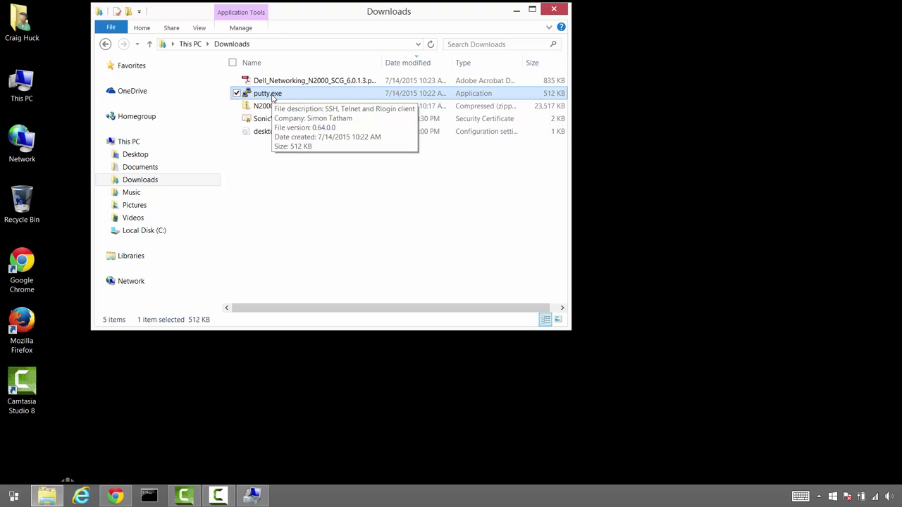
{"action": "double_click", "coordinate": [273, 99]}
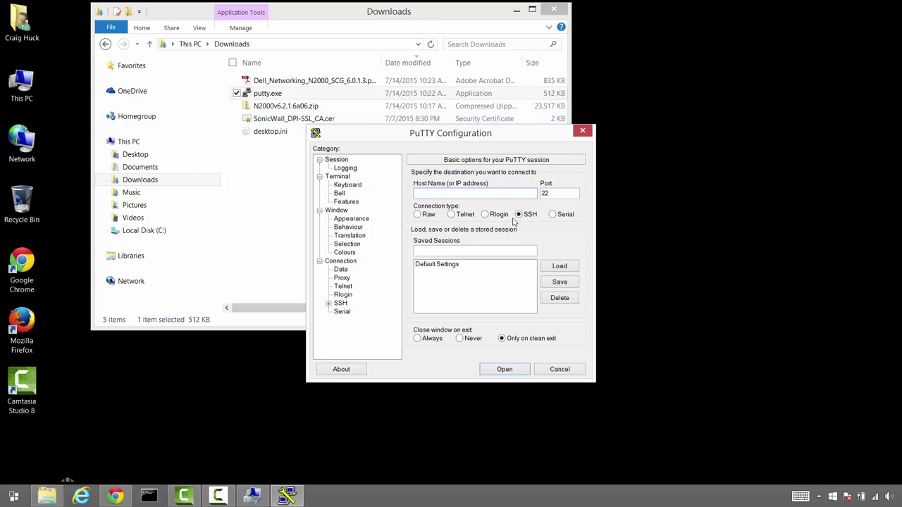
Open a Serial PuTTY session on COM3 at 9600 baud, confirming the port in Device Manager
{"action": "left_click", "coordinate": [552, 214]}
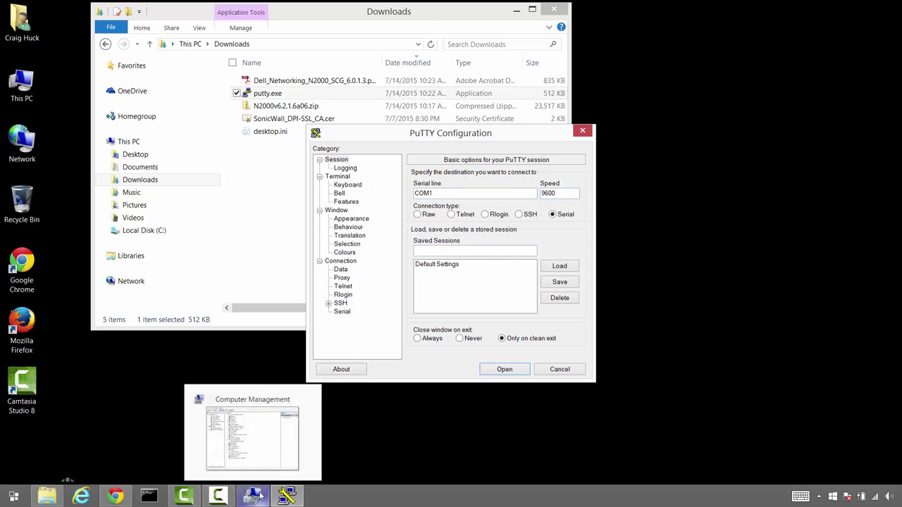
{"action": "left_click", "coordinate": [260, 496]}
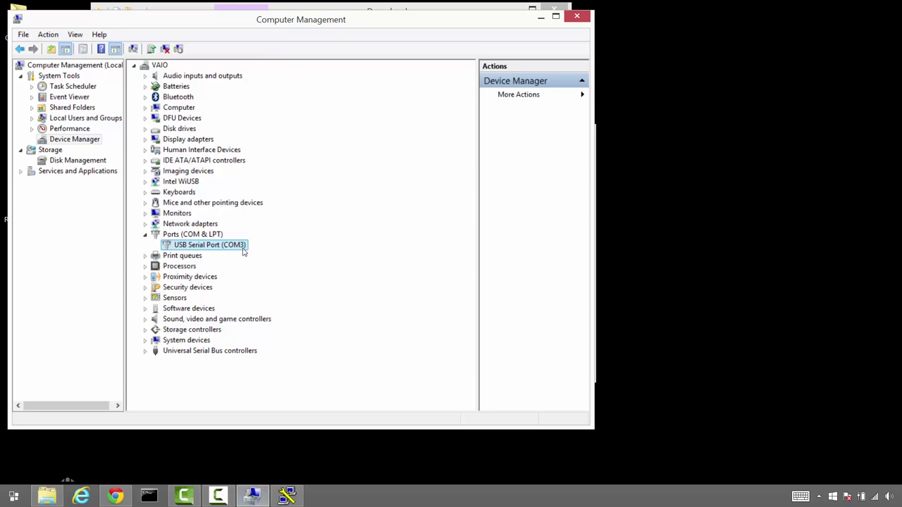
{"action": "left_click", "coordinate": [542, 17]}
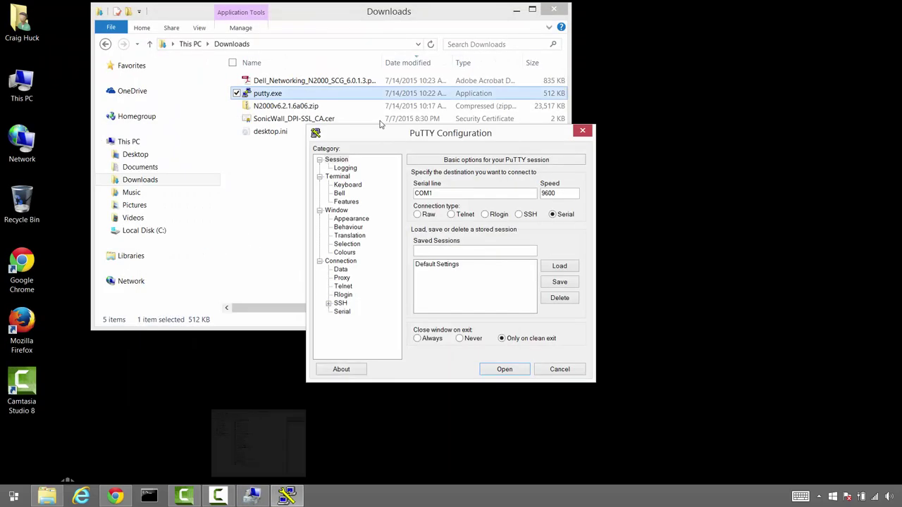
{"action": "left_click", "coordinate": [451, 196]}
{"action": "key", "text": "BackSpace"}
{"action": "type", "text": "3"}
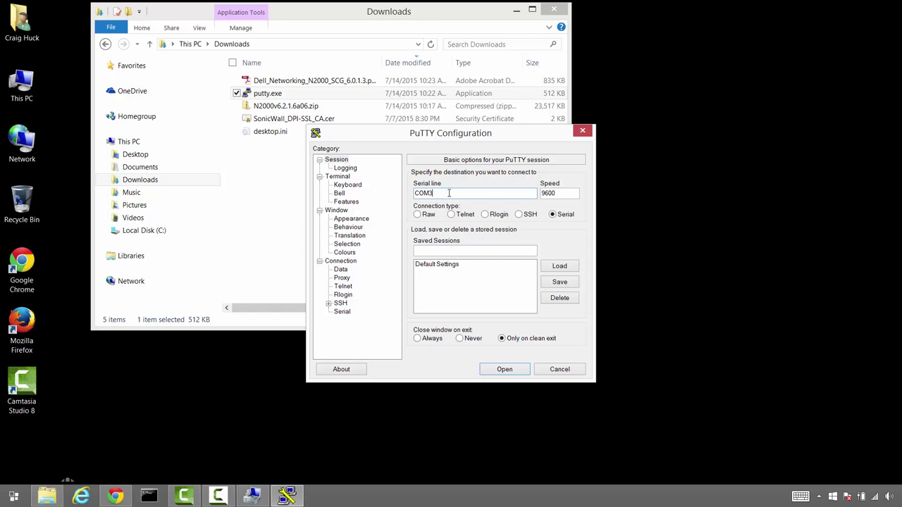
{"action": "left_click", "coordinate": [342, 312]}
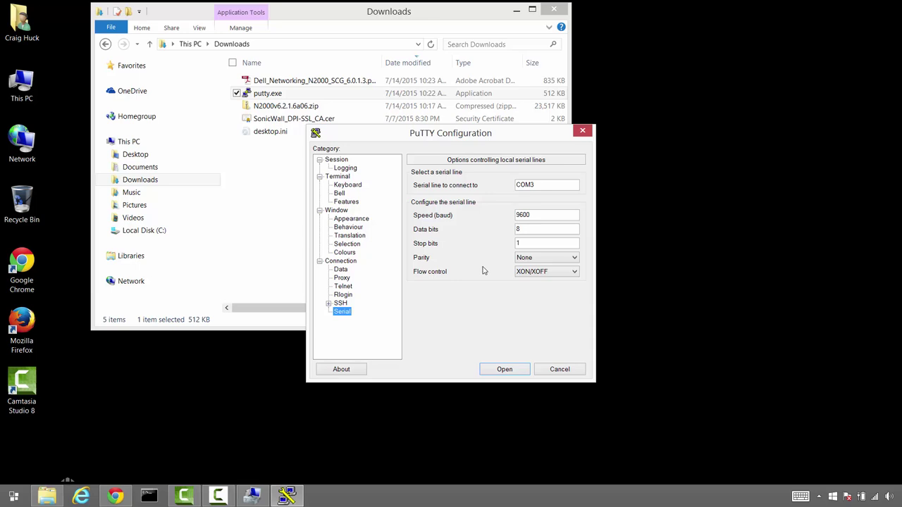
{"action": "left_click", "coordinate": [504, 369]}
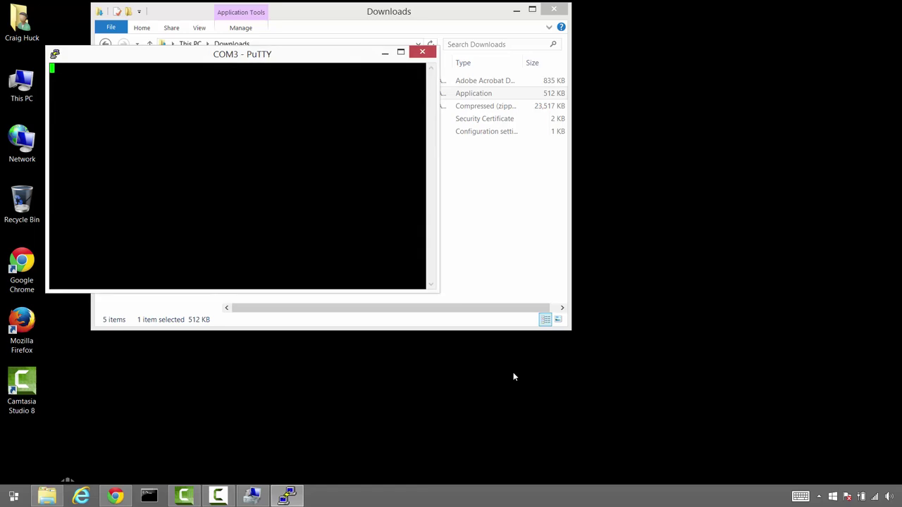
Wake the switch console and enter privileged and global configuration mode with enable and conf
{"action": "key", "text": "Return"}
{"action": "type", "text": "configure"}
{"action": "key", "text": "Return"}
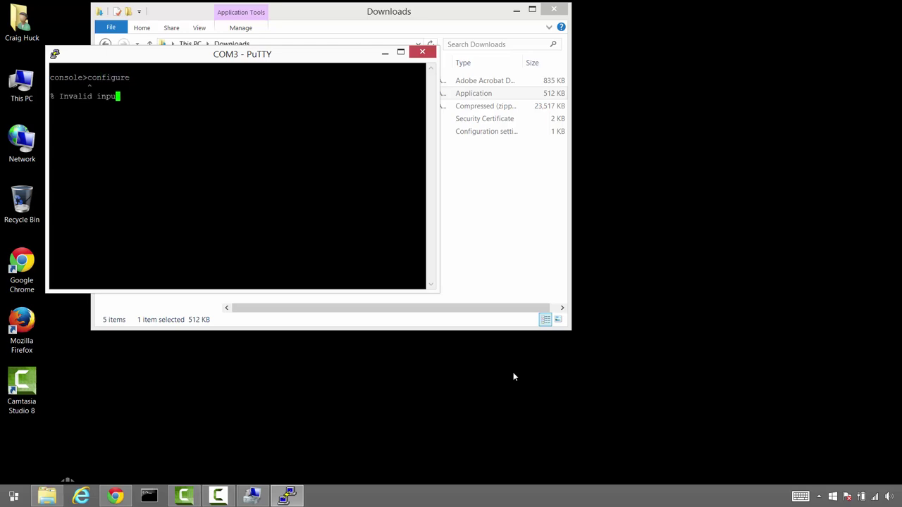
{"action": "type", "text": "enable"}
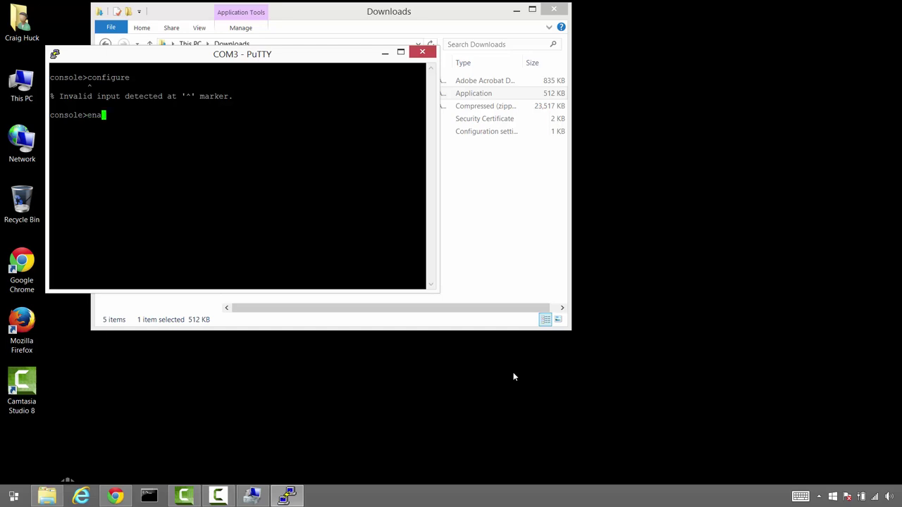
{"action": "key", "text": "Return"}
{"action": "type", "text": "conf"}
{"action": "key", "text": "Return"}
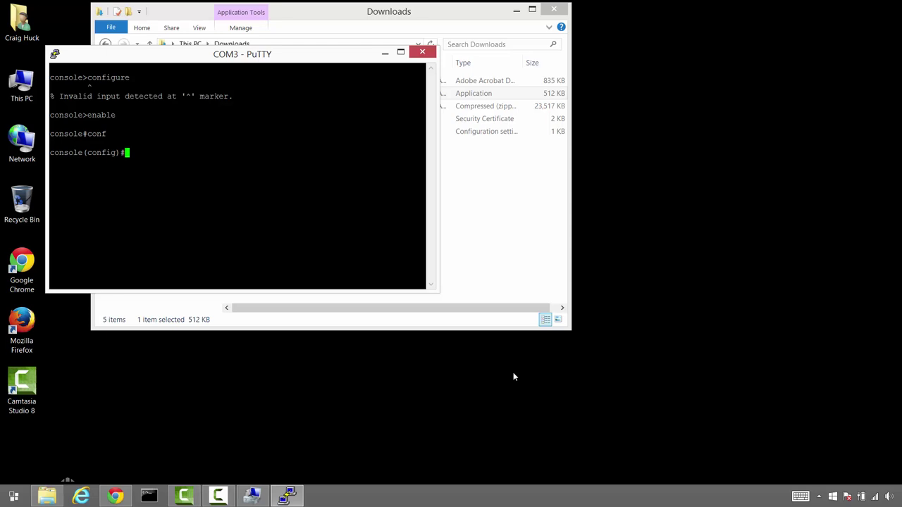
Enter interface VLAN 1 and list the running configuration with 'do show run'
{"action": "type", "text": "interface vlan 1"}
{"action": "key", "text": "Return"}
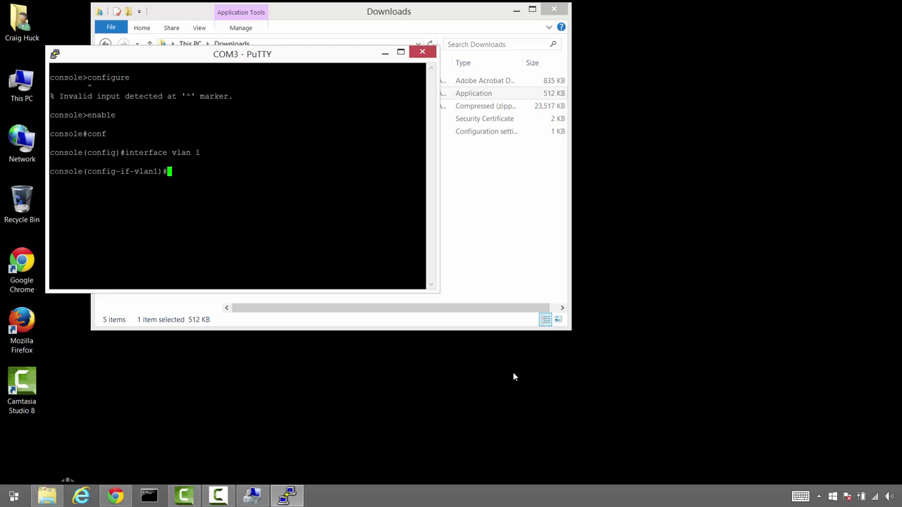
{"action": "type", "text": "do show run"}
{"action": "key", "text": "Return"}
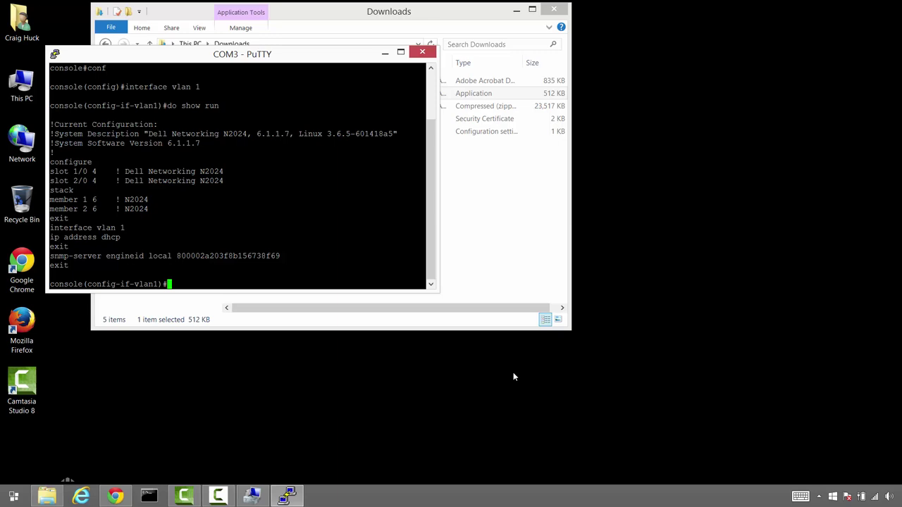
Assign VLAN 1 the IP address 10.0.20.7 with mask 255.255.254.0
{"action": "type", "text": "ip address 10.0.020.7"}
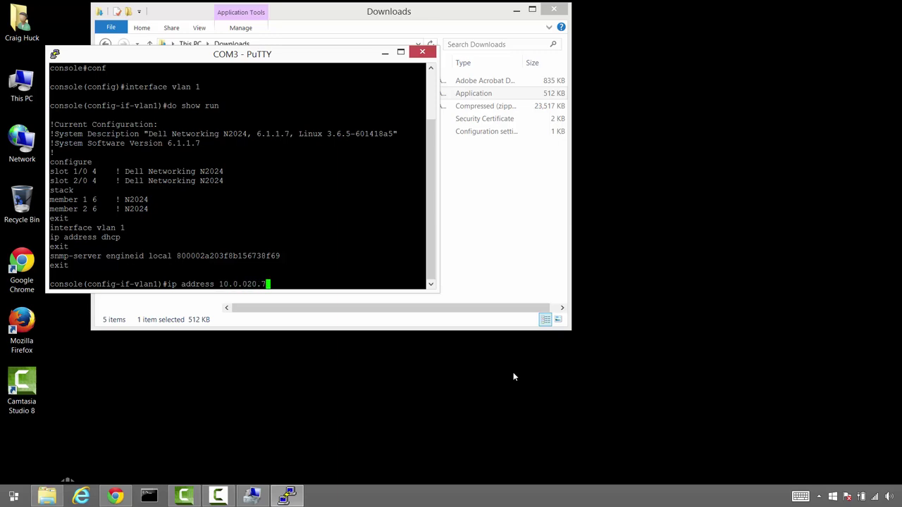
{"action": "key", "text": "BackSpace"}
{"action": "key", "text": "BackSpace"}
{"action": "key", "text": "BackSpace"}
{"action": "key", "text": "BackSpace"}
{"action": "key", "text": "BackSpace"}
{"action": "type", "text": "20.7 255.255.254.0"}
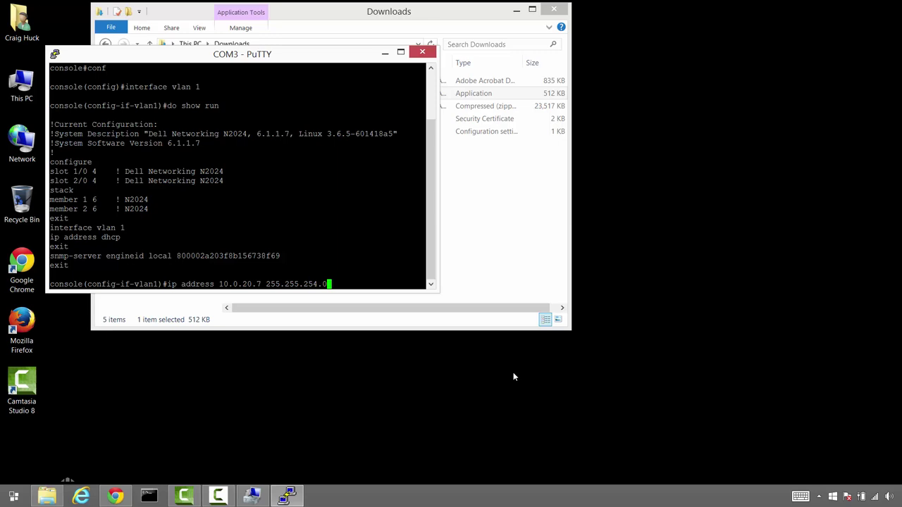
{"action": "key", "text": "Return"}
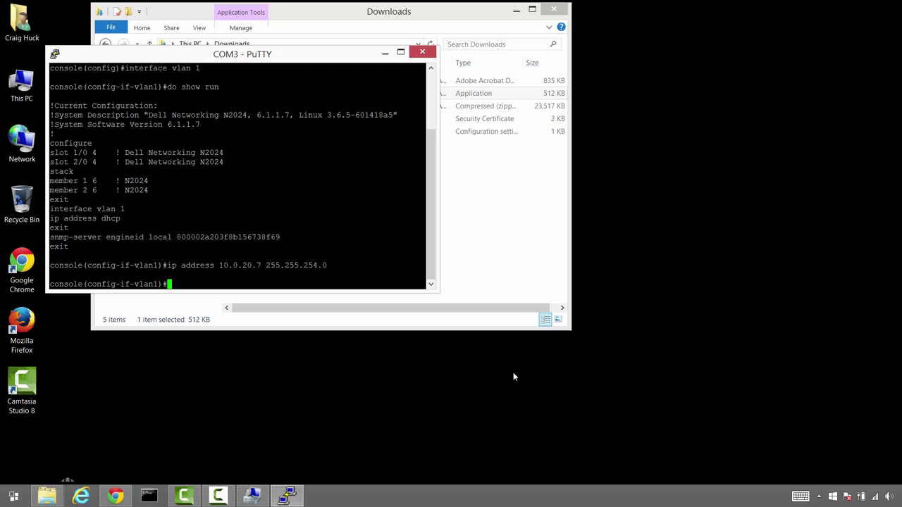
Exit the VLAN interface and set the default gateway to 10.0.20.1
{"action": "type", "text": "exit"}
{"action": "key", "text": "Return"}
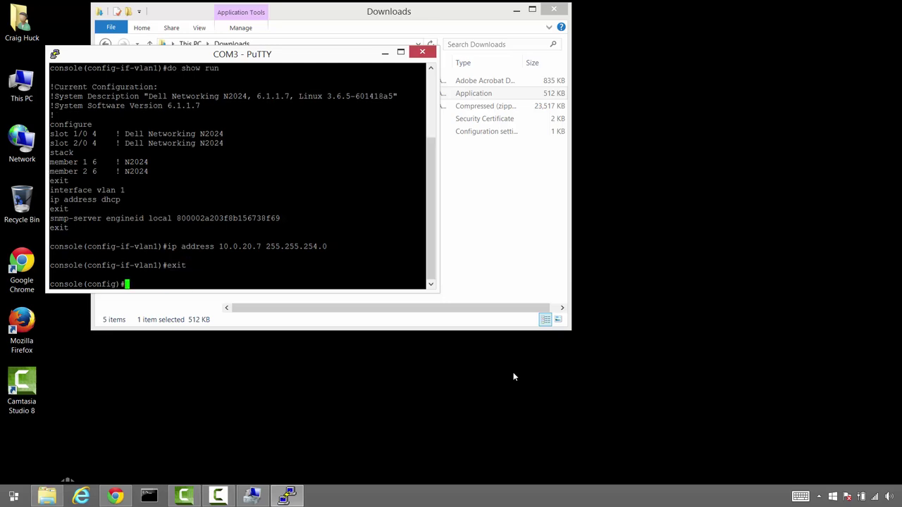
{"action": "type", "text": "ip"}
{"action": "type", "text": "defa"}
{"action": "key", "text": "BackSpace"}
{"action": "type", "text": "ault-g"}
{"action": "type", "text": "wy"}
{"action": "key", "text": "BackSpace"}
{"action": "key", "text": "BackSpace"}
{"action": "type", "text": "eway 10.0"}
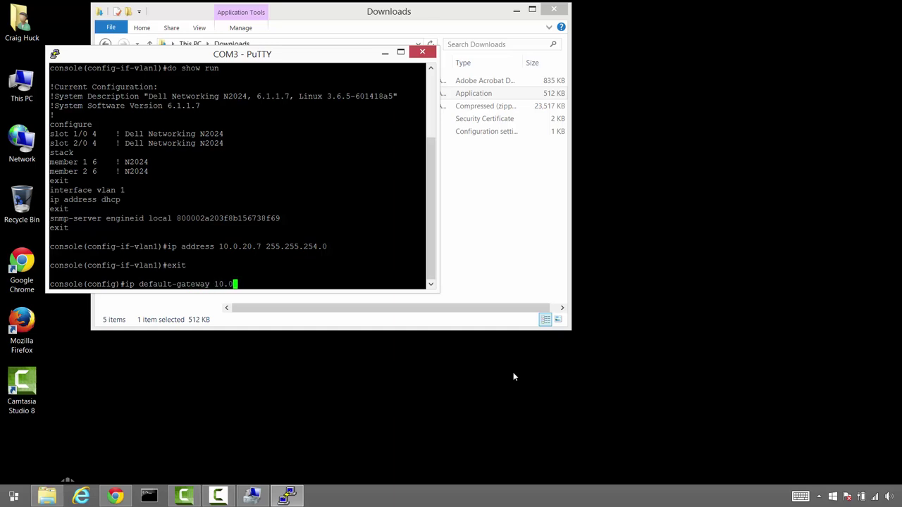
{"action": "type", "text": ".20.1"}
{"action": "key", "text": "Return"}
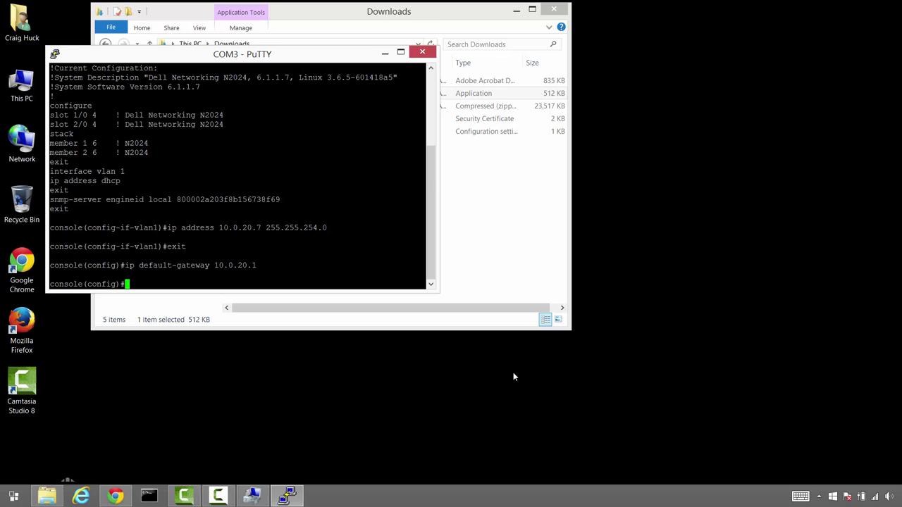
Enable local HTTP authentication and create user admin at privilege 15 with a password
{"action": "type", "text": "ip http authentication local"}
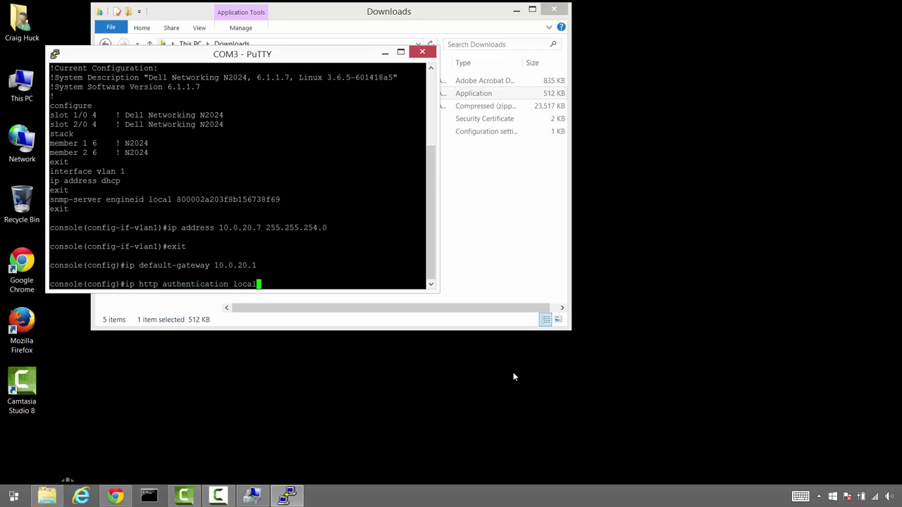
{"action": "key", "text": "Return"}
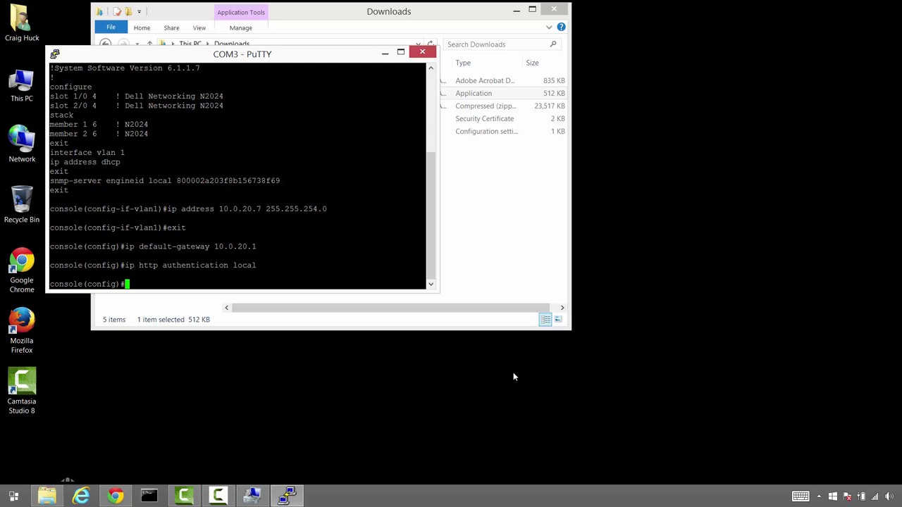
{"action": "type", "text": "username admin password"}
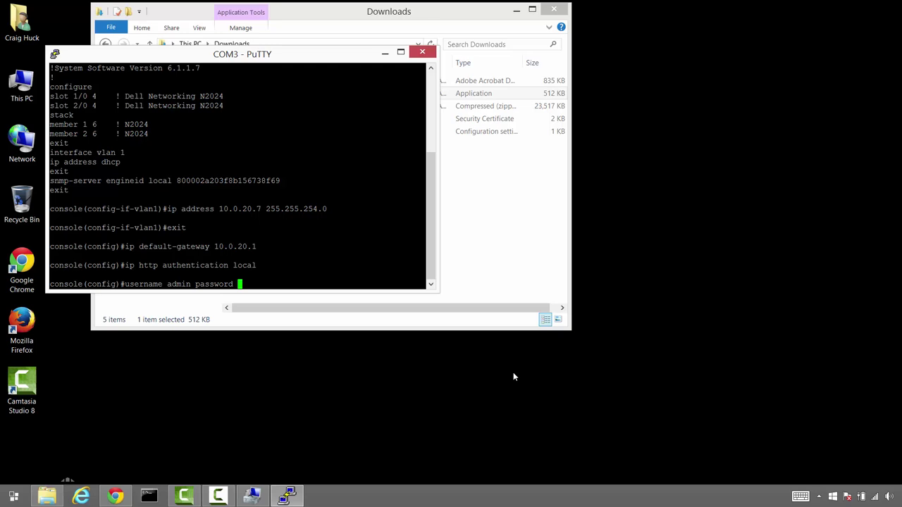
{"action": "type", "text": "password privilege 15"}
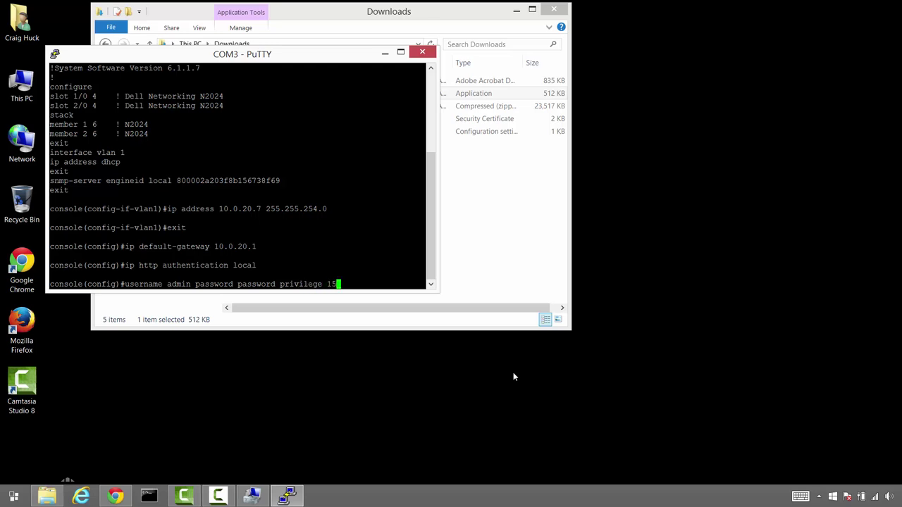
{"action": "key", "text": "Return"}
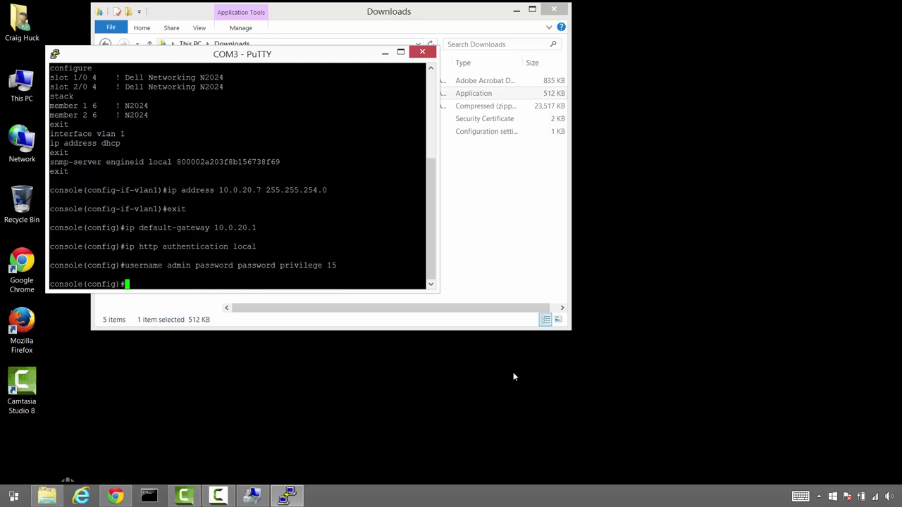
Set the switch's enable password, typing the chosen password
{"action": "type", "text": "enable password"}
{"action": "type", "text": "pass"}
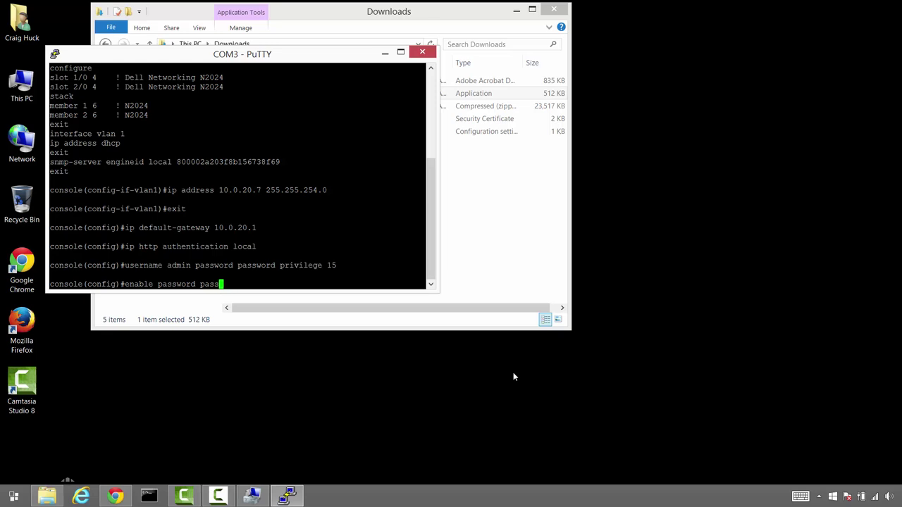
{"action": "type", "text": "word"}
{"action": "key", "text": "Return"}
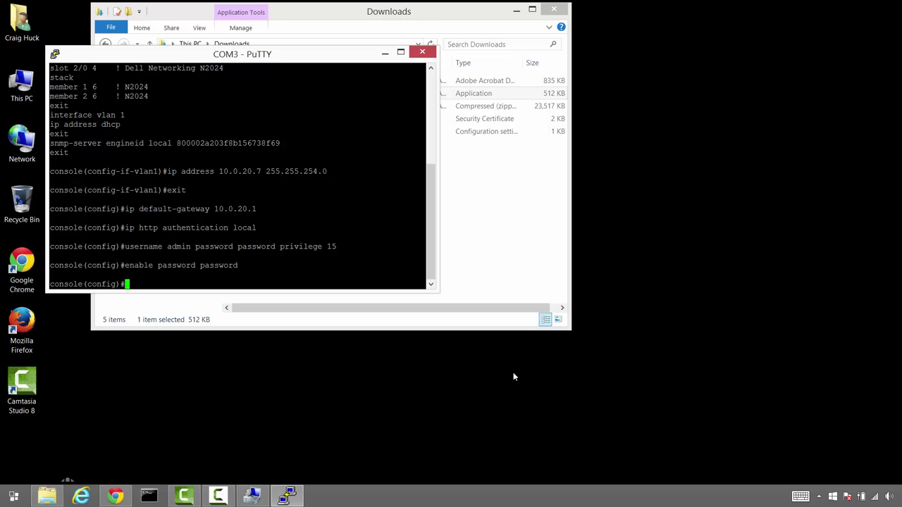
Move Command Prompt aside and reach Network Connections through Control Panel's Network and Sharing Center
{"action": "left_click", "coordinate": [148, 496]}
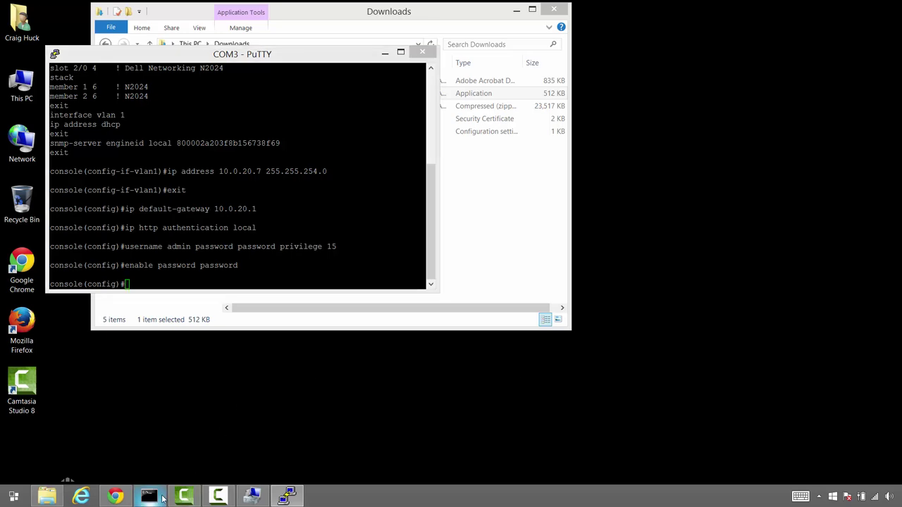
{"action": "left_click_drag", "start_coordinate": [282, 70], "coordinate": [664, 176]}
{"action": "left_click", "coordinate": [13, 496]}
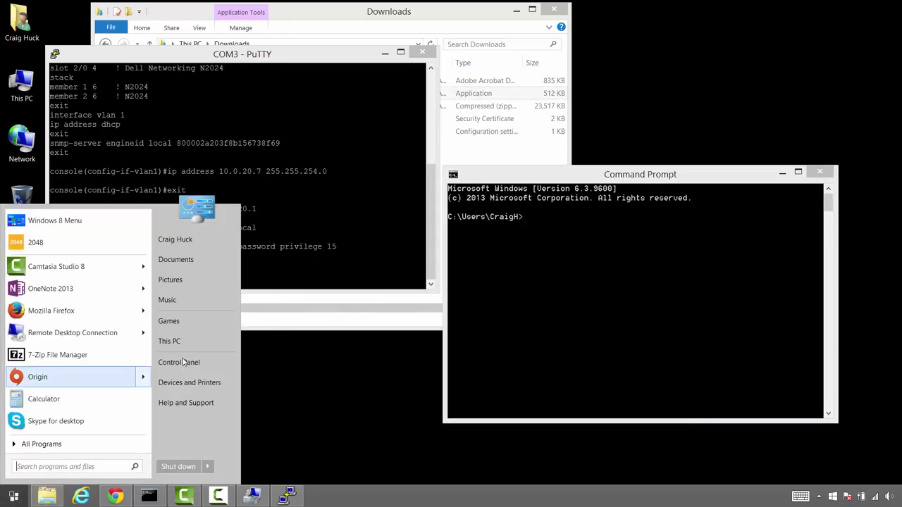
{"action": "left_click", "coordinate": [179, 362]}
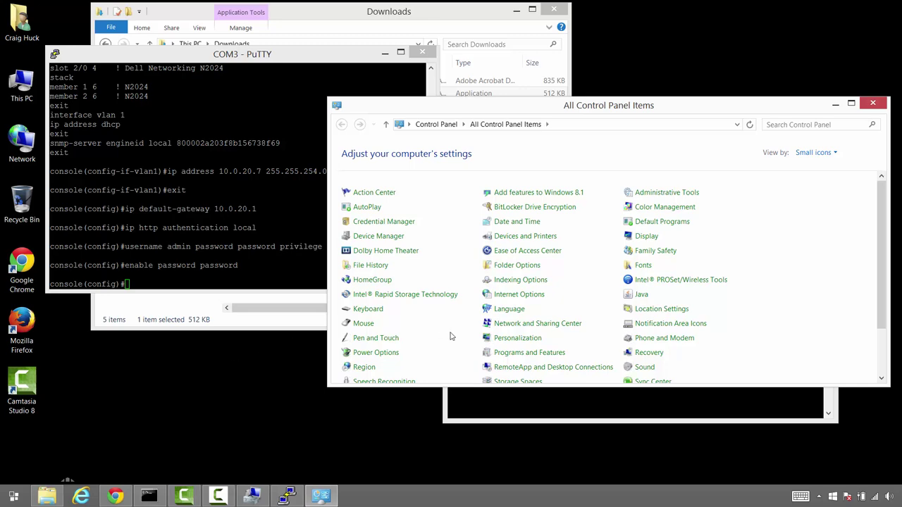
{"action": "scroll", "coordinate": [560, 324], "scroll_direction": "down", "scroll_amount": 1}
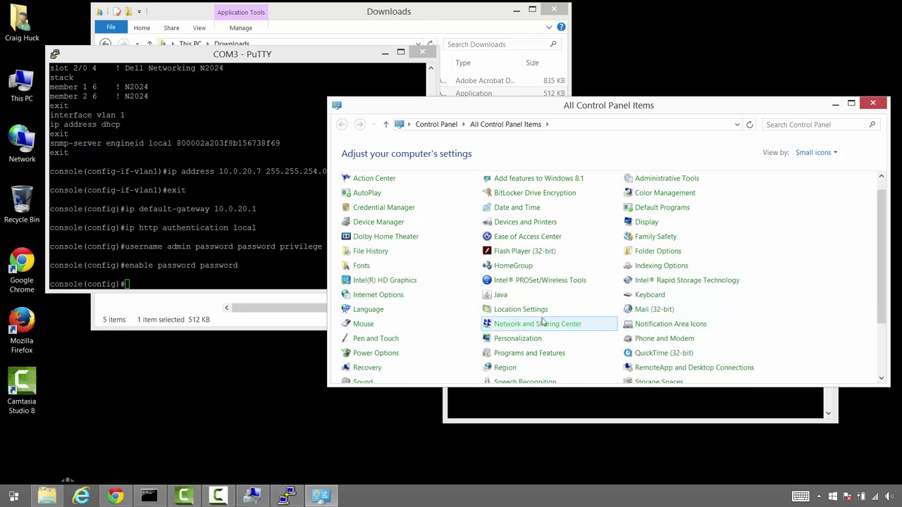
{"action": "left_click", "coordinate": [536, 328]}
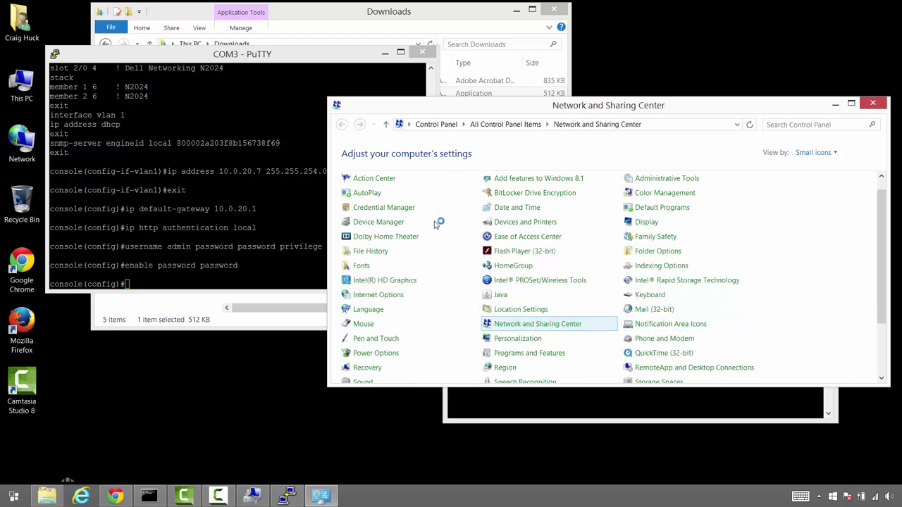
{"action": "left_click", "coordinate": [393, 170]}
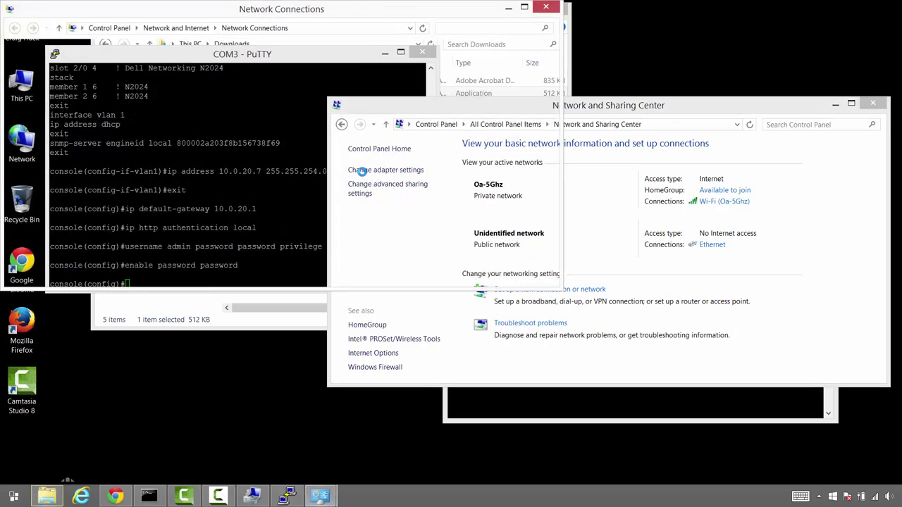
Open the Ethernet adapter's Internet Protocol Version 4 properties
{"action": "left_click", "coordinate": [202, 83]}
{"action": "right_click", "coordinate": [203, 83]}
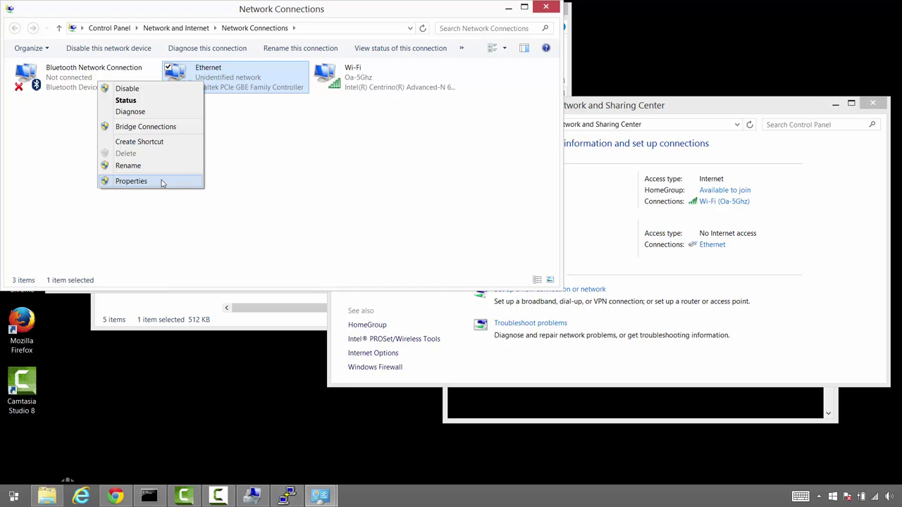
{"action": "left_click", "coordinate": [161, 182]}
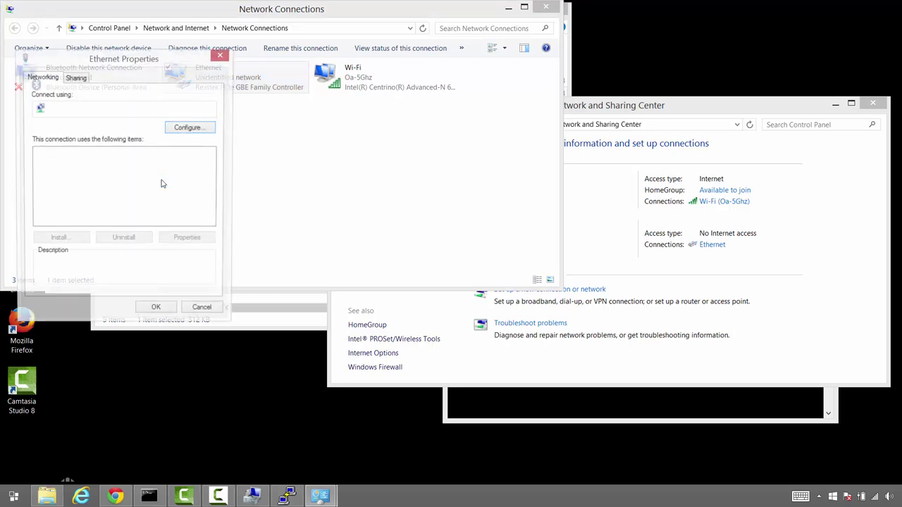
{"action": "scroll", "coordinate": [161, 203], "scroll_direction": "down", "scroll_amount": 1}
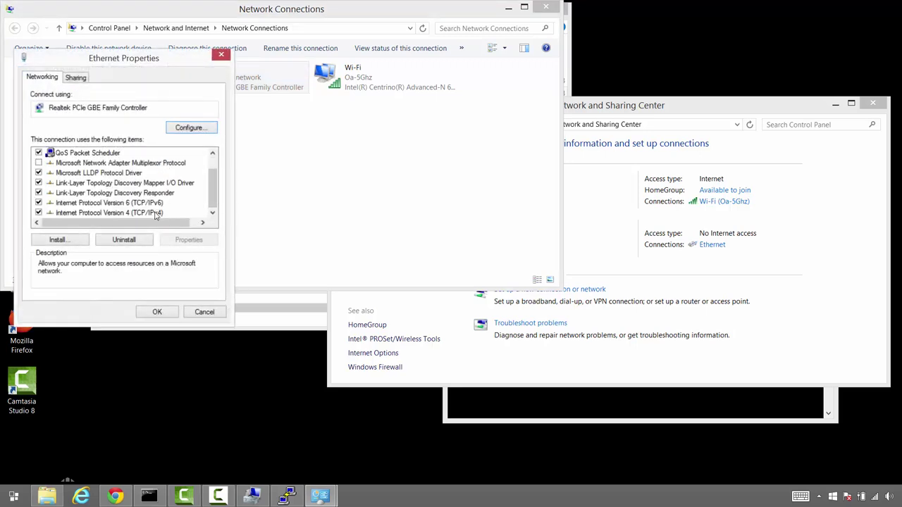
{"action": "left_click", "coordinate": [158, 212]}
{"action": "left_click", "coordinate": [189, 239]}
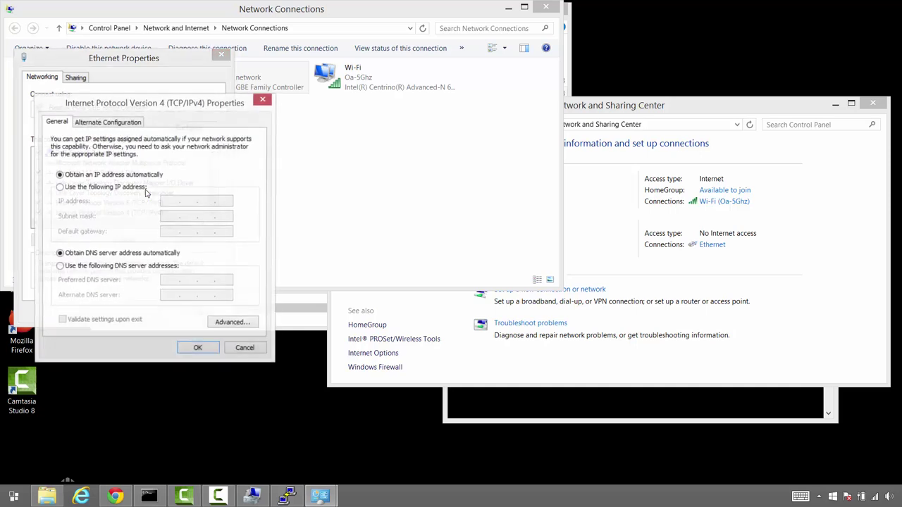
Set static IPv4 10.0.20.200, mask 255.255.254.0, gateway 10.0.20.1, and close the dialogs
{"action": "left_click", "coordinate": [129, 189]}
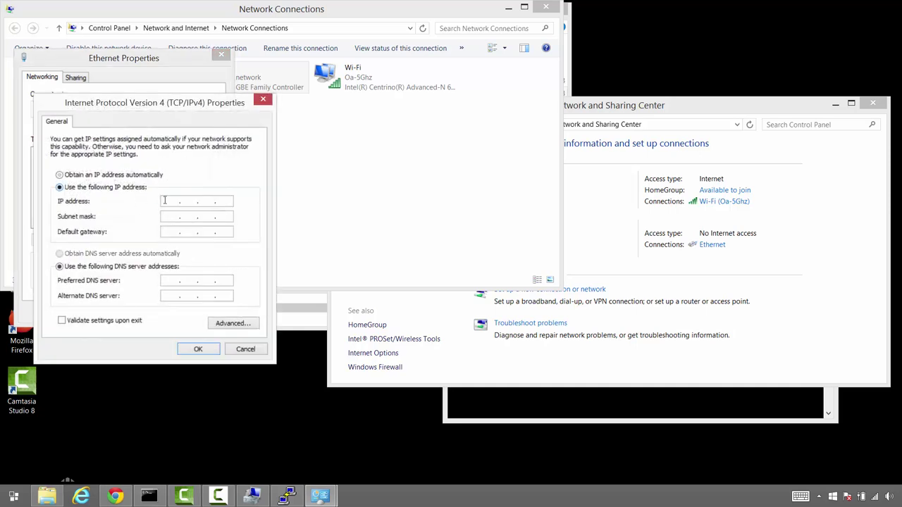
{"action": "left_click", "coordinate": [179, 200]}
{"action": "type", "text": "10.0.20.200"}
{"action": "key", "text": "Tab"}
{"action": "type", "text": "255 . 255 . 254"}
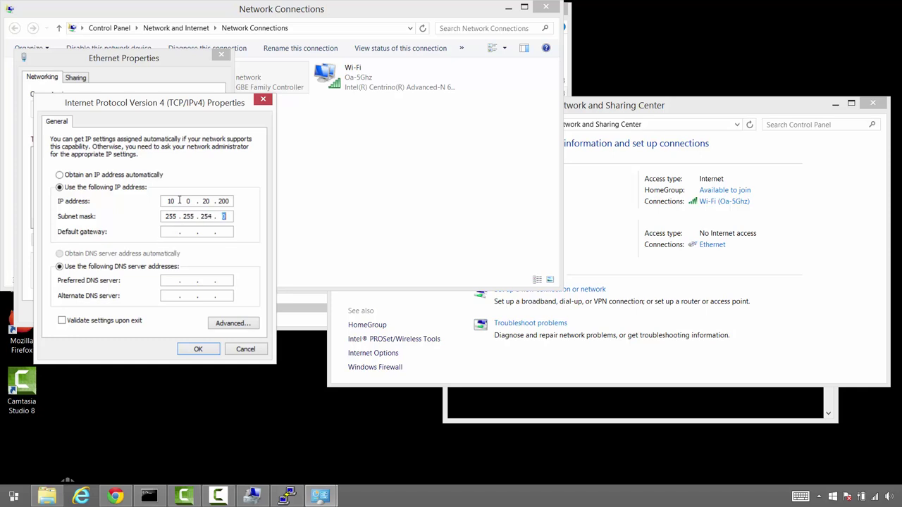
{"action": "key", "text": "Tab"}
{"action": "type", "text": "10 . 0 . 20 . 1"}
{"action": "left_click", "coordinate": [198, 350]}
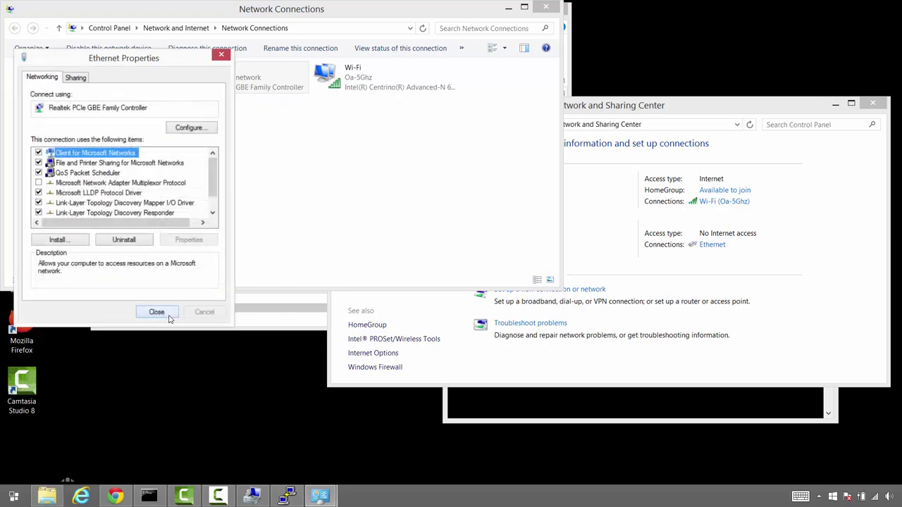
{"action": "left_click", "coordinate": [157, 312]}
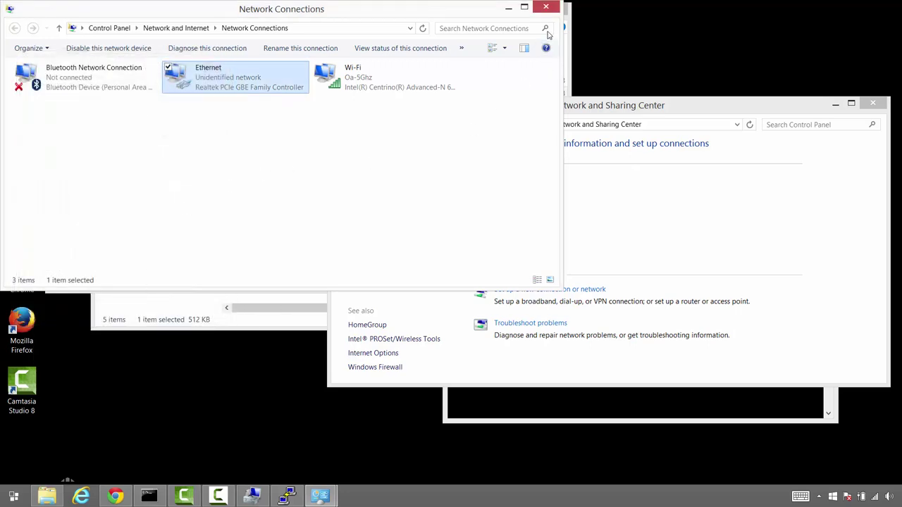
{"action": "left_click", "coordinate": [546, 8]}
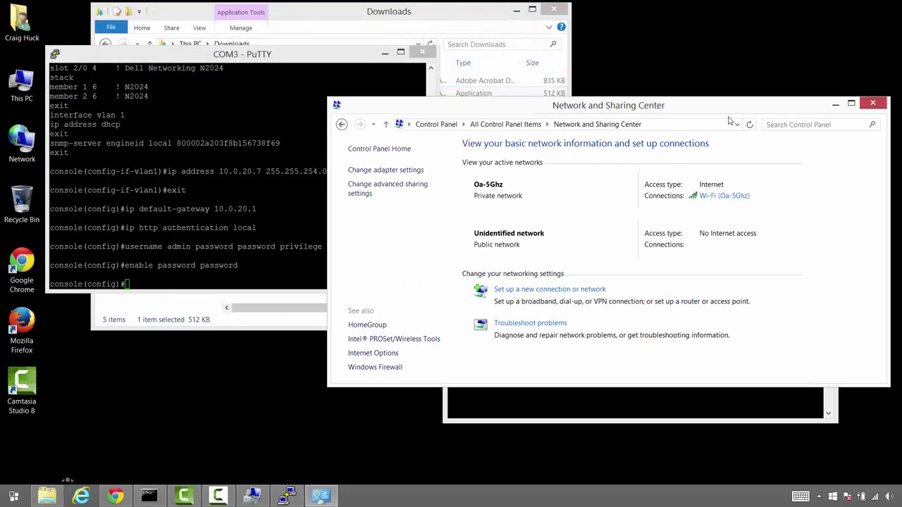
Ping the switch at 10.0.20.7 from Command Prompt, getting 4/4 replies
{"action": "left_click", "coordinate": [874, 103]}
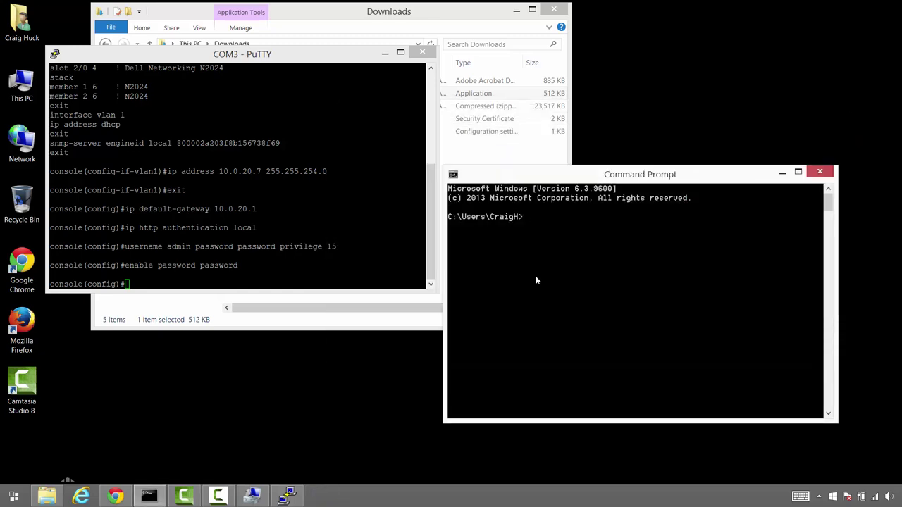
{"action": "type", "text": "ping 10.0.20.7"}
{"action": "key", "text": "Return"}
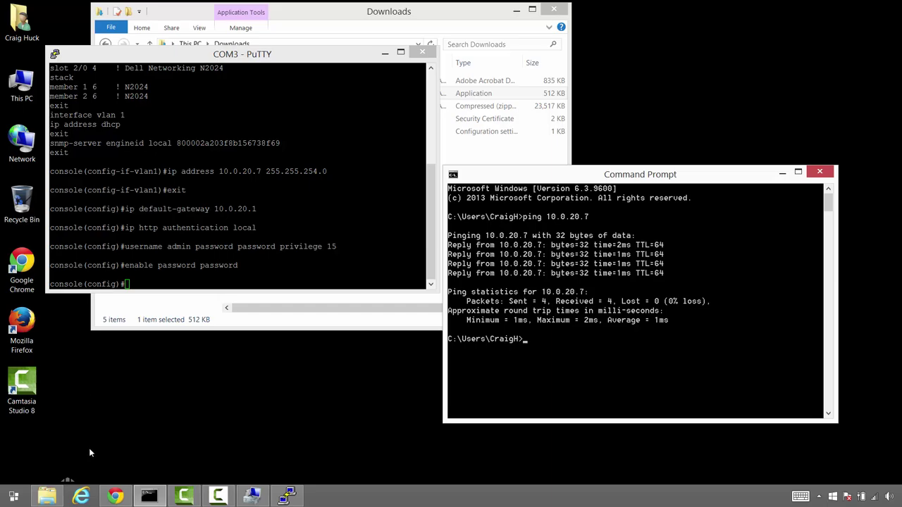
{"action": "left_click", "coordinate": [115, 496]}
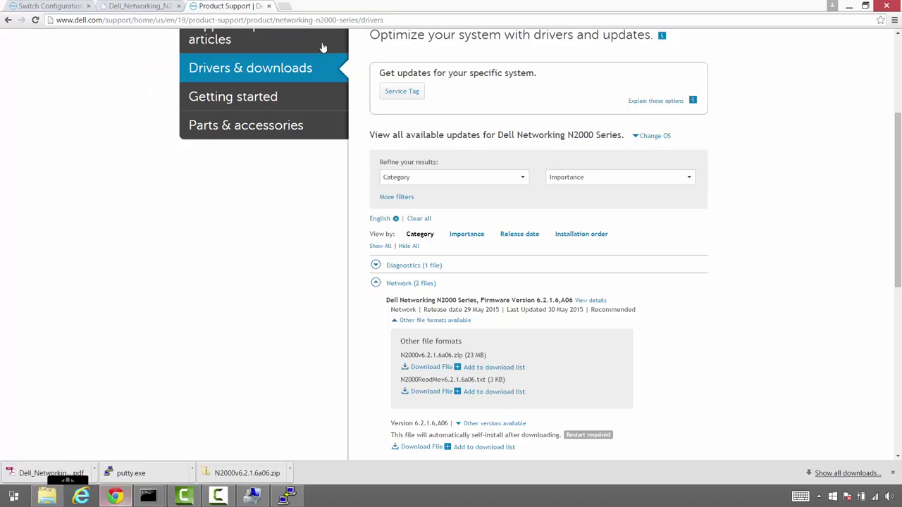
Load the switch's web login page at 10.0.20.7 in a new Chrome tab
{"action": "left_click", "coordinate": [291, 7]}
{"action": "type", "text": "10.0.20.7"}
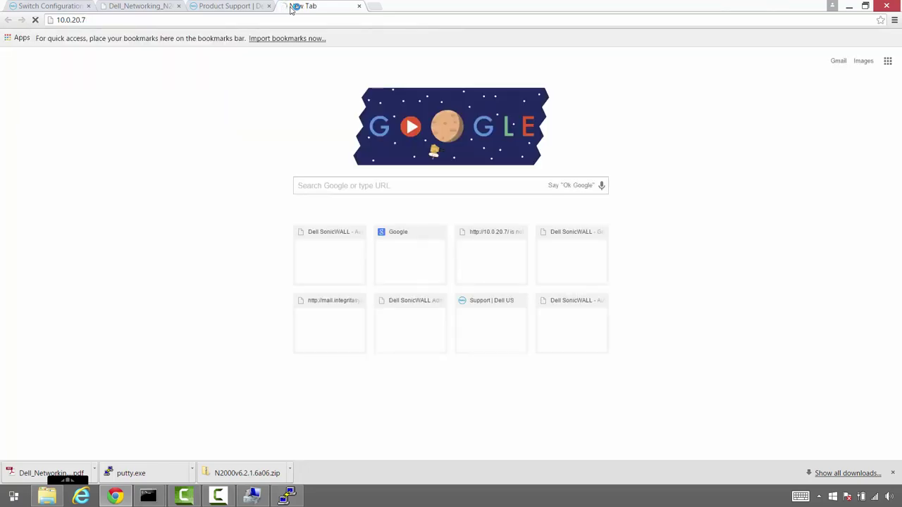
{"action": "key", "text": "Return"}
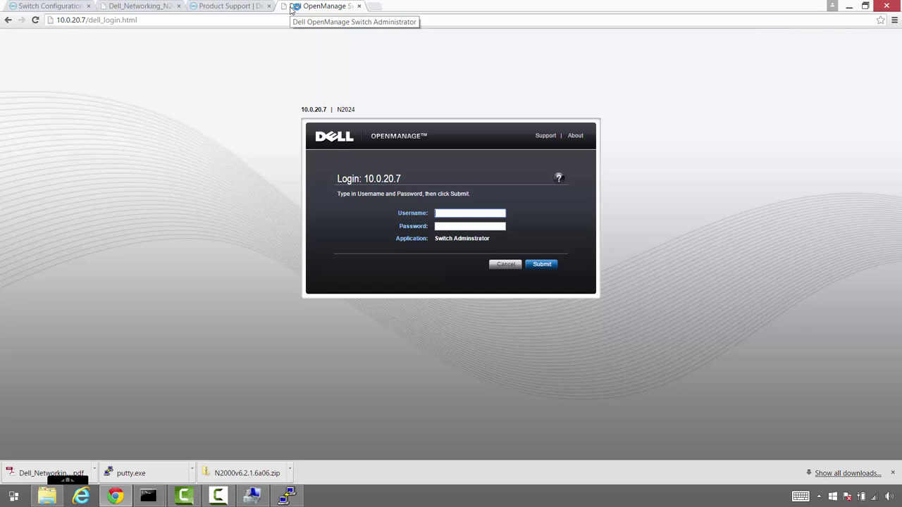
Log in as admin with the account password, decline saving it, and minimise Chrome
{"action": "type", "text": "admin"}
{"action": "key", "text": "Tab"}
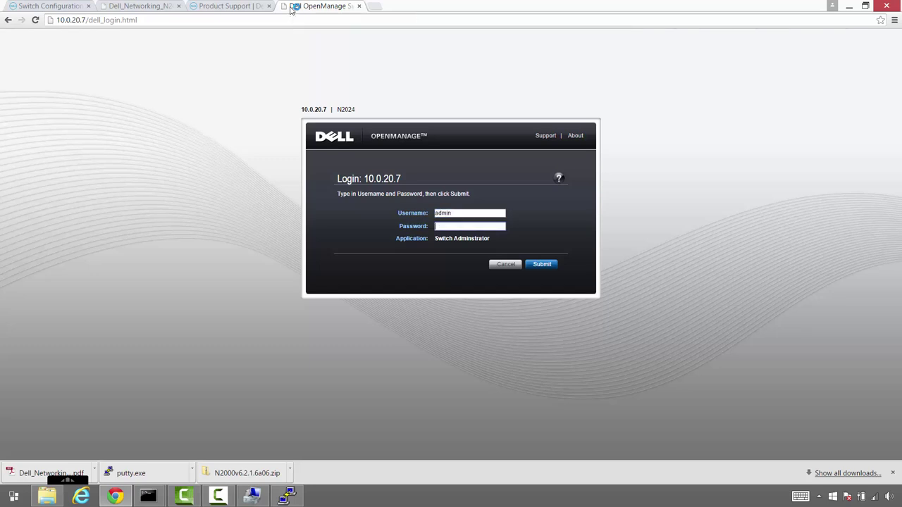
{"action": "type", "text": "********"}
{"action": "left_click", "coordinate": [553, 269]}
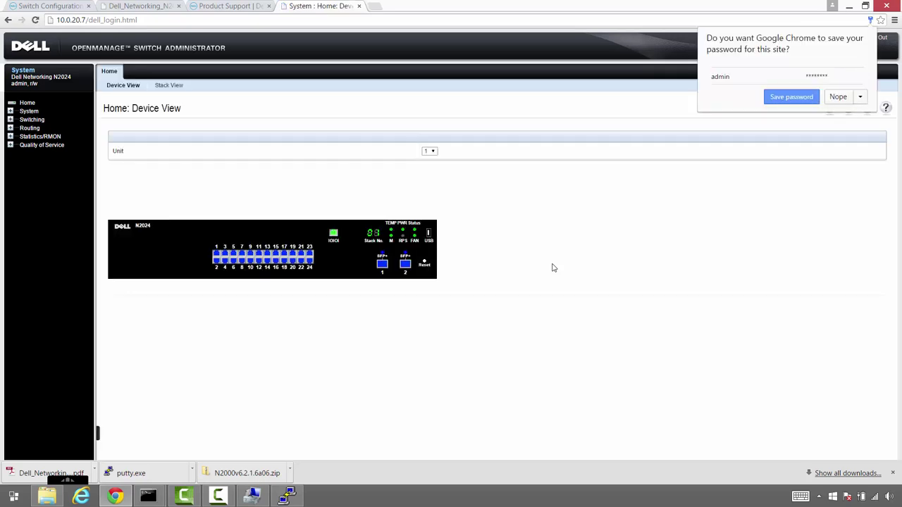
{"action": "left_click", "coordinate": [837, 99]}
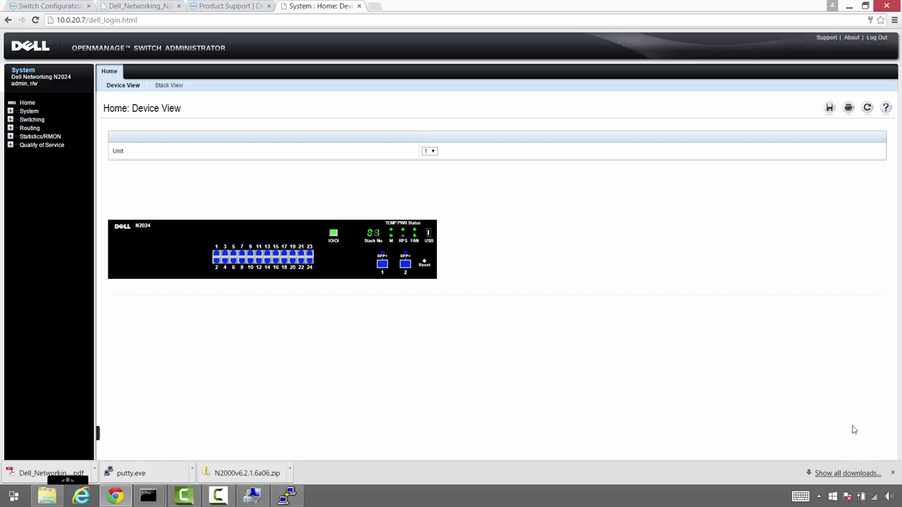
{"action": "left_click", "coordinate": [850, 8]}
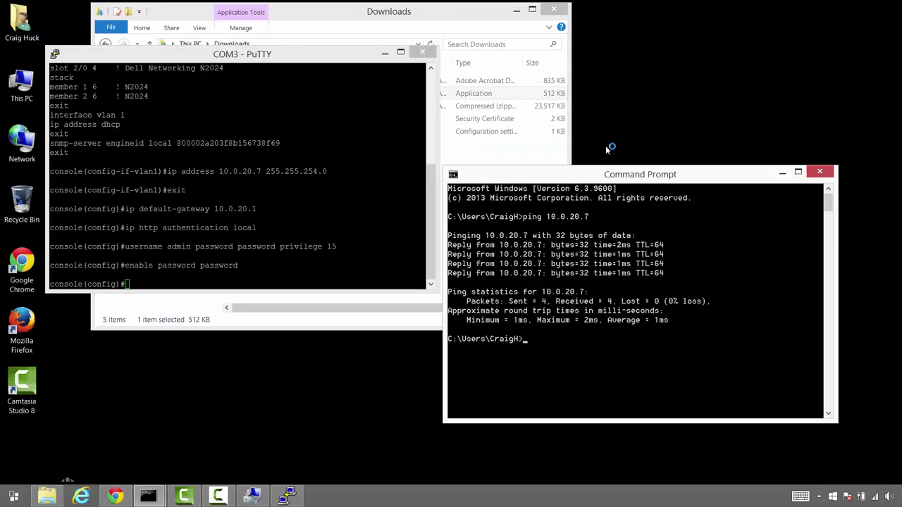
Bring the PuTTY COM3 switch console back to the front at the configuration prompt
{"action": "left_click", "coordinate": [324, 54]}
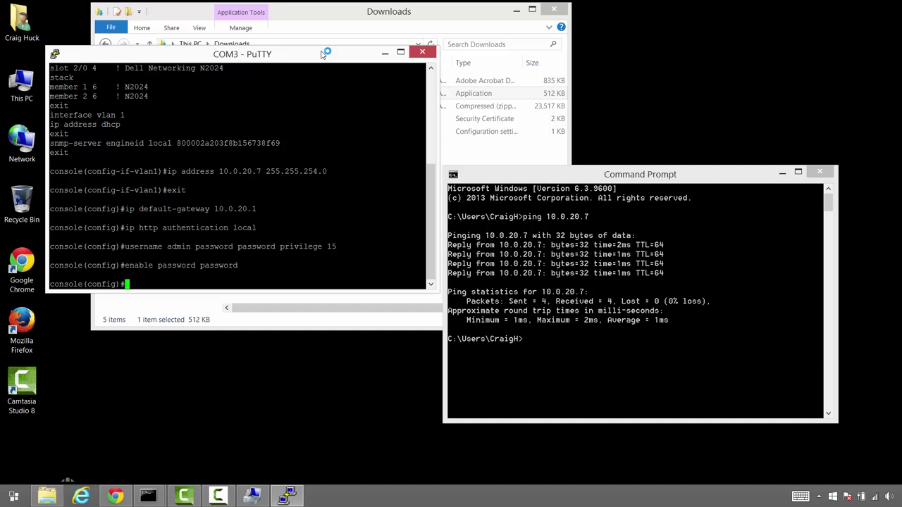
Enable iSCSI optimization and 'flowcontrol receive on', answering y to both prompts
{"action": "type", "text": "iscsi enable"}
{"action": "key", "text": "Return"}
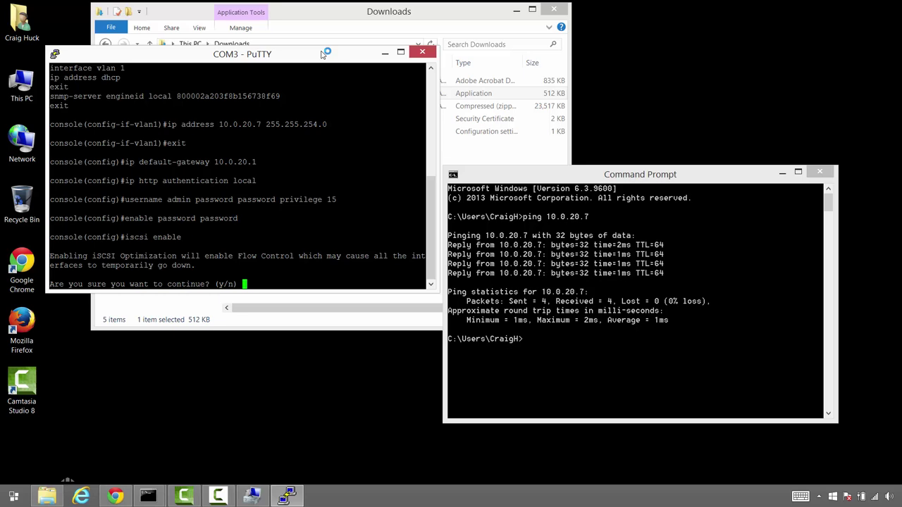
{"action": "type", "text": "y"}
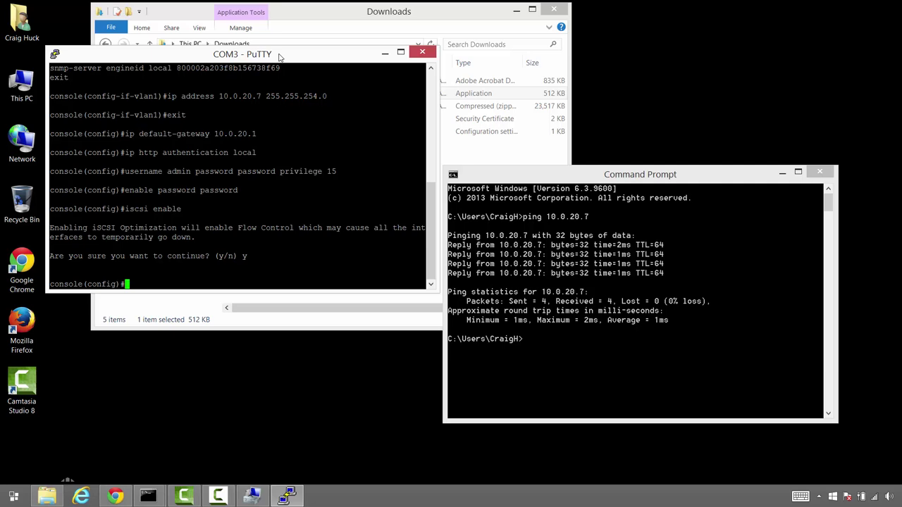
{"action": "type", "text": "flowcontrol receieve on"}
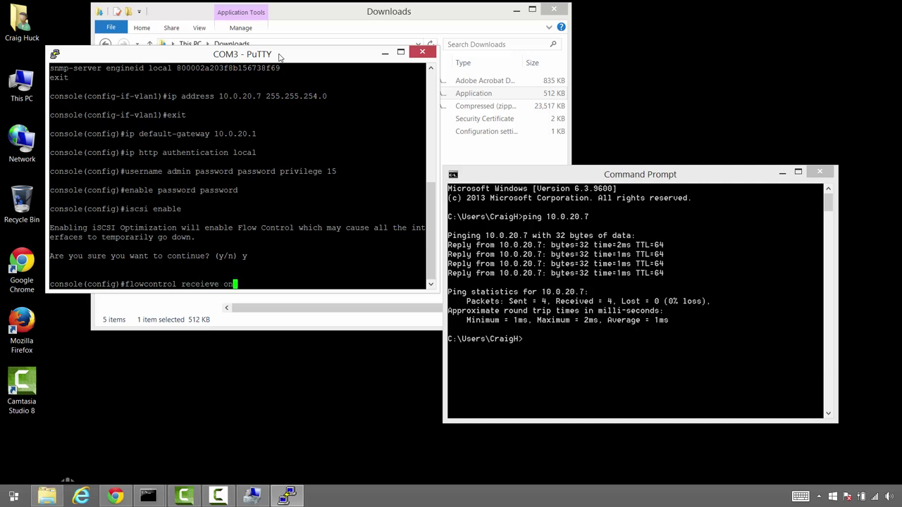
{"action": "key", "text": "BackSpace"}
{"action": "key", "text": "BackSpace"}
{"action": "key", "text": "BackSpace"}
{"action": "key", "text": "BackSpace"}
{"action": "key", "text": "BackSpace"}
{"action": "key", "text": "BackSpace"}
{"action": "key", "text": "BackSpace"}
{"action": "type", "text": "ive on"}
{"action": "key", "text": "Return"}
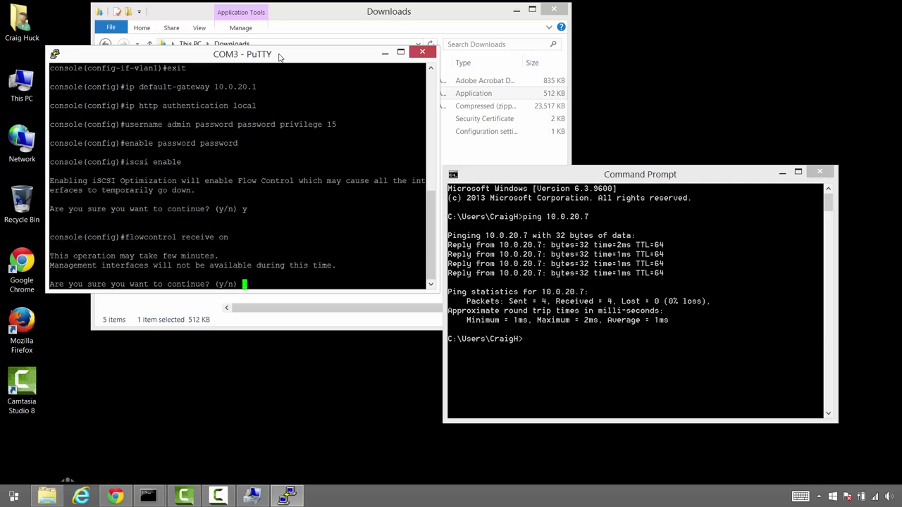
{"action": "type", "text": "y"}
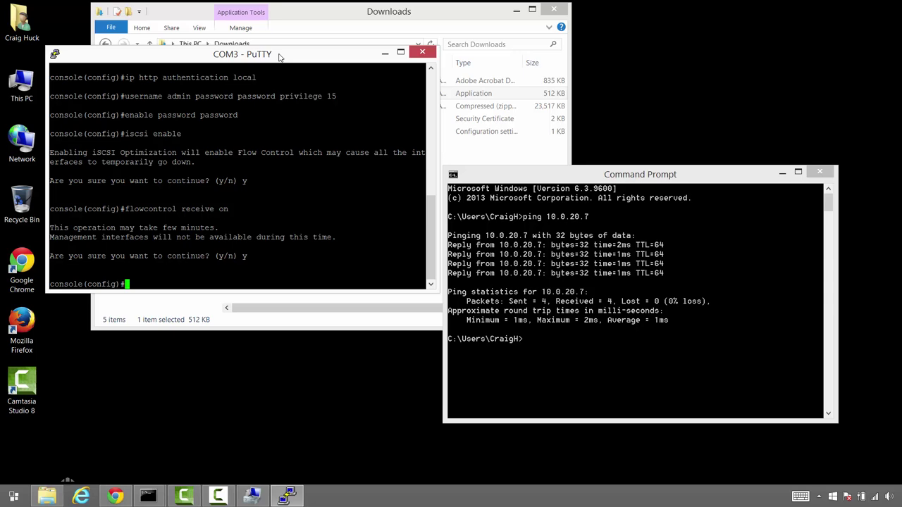
Display the switch's running configuration with 'do show run'
{"action": "type", "text": "do"}
{"action": "key", "text": "BackSpace"}
{"action": "key", "text": "BackSpace"}
{"action": "type", "text": "show run"}
{"action": "key", "text": "Return"}
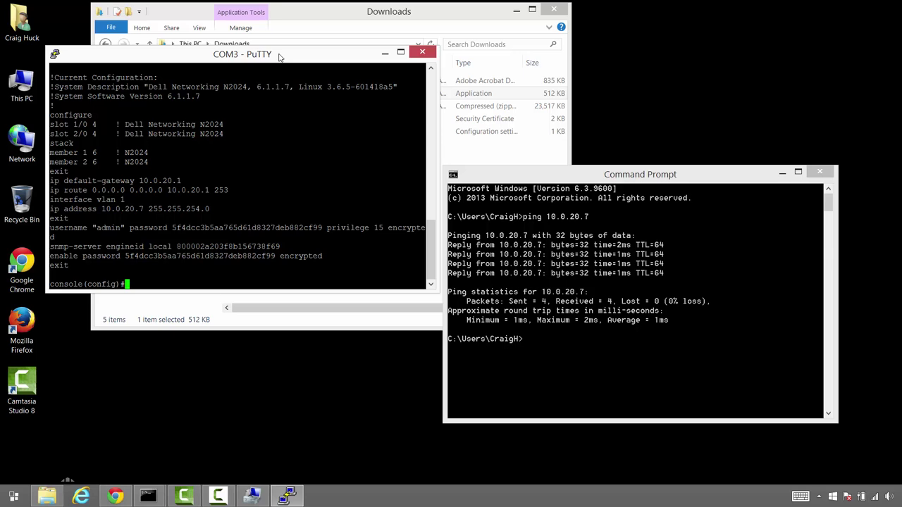
Run 'system jumbo mtu 9216' to set the jumbo frame MTU to 9216
{"action": "type", "text": "systm"}
{"action": "key", "text": "BackSpace"}
{"action": "key", "text": "BackSpace"}
{"action": "type", "text": "em jumbo mtu 9216"}
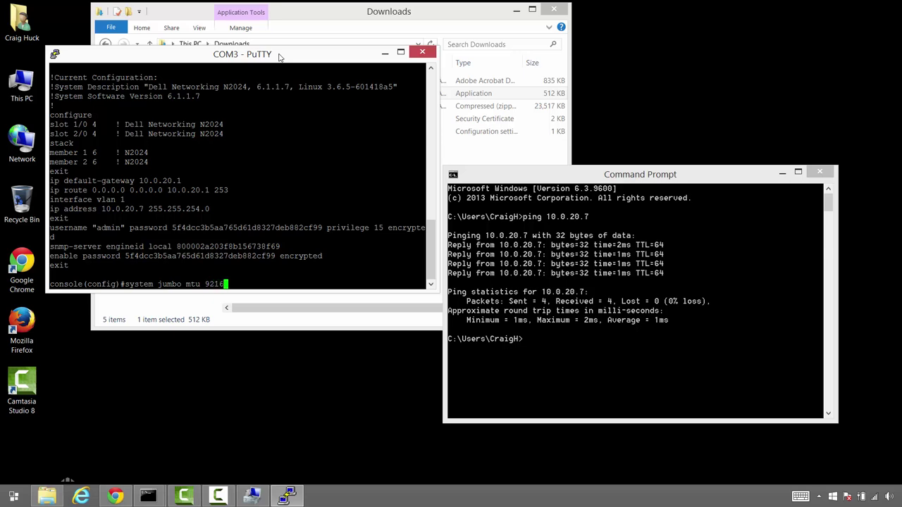
{"action": "key", "text": "Return"}
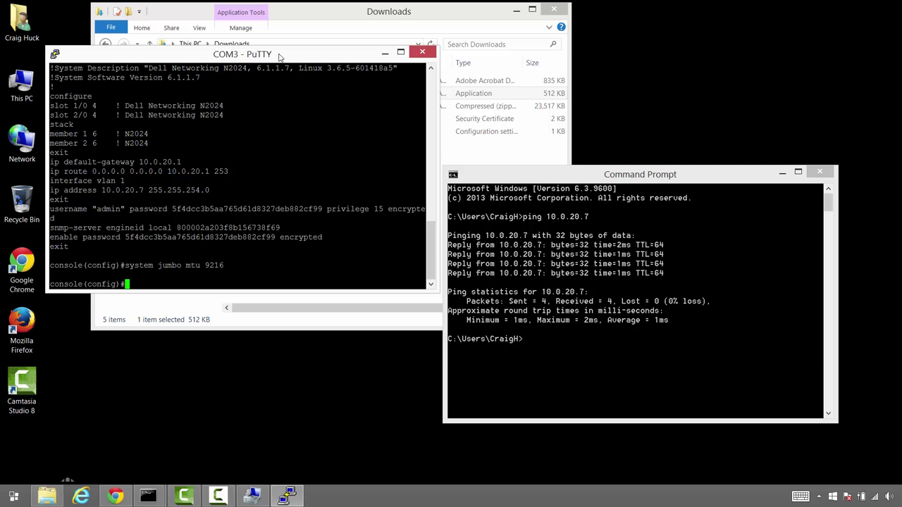
Enable spanning-tree portfast on the interface range 'gigabitethernet all'
{"action": "type", "text": "interface range gig"}
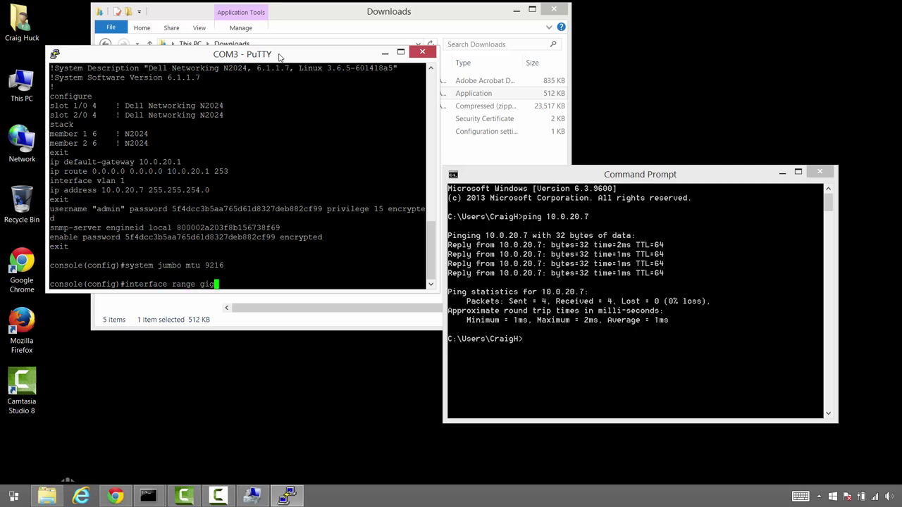
{"action": "type", "text": "abitethernet a;"}
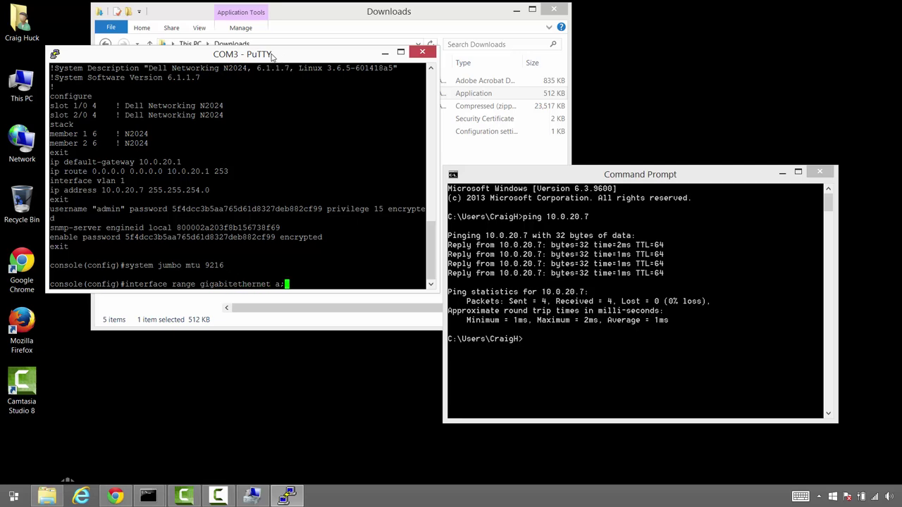
{"action": "key", "text": "BackSpace"}
{"action": "type", "text": "ll"}
{"action": "key", "text": "Return"}
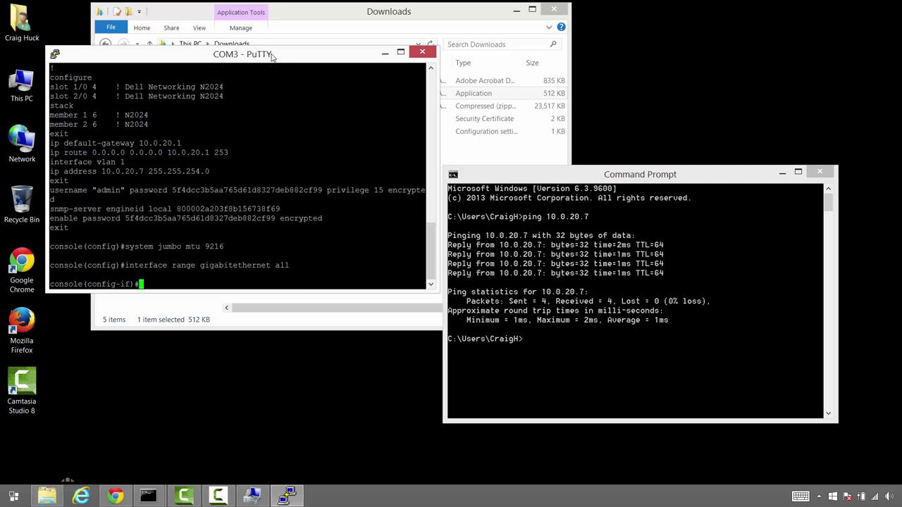
{"action": "type", "text": "spanning-tree portfas"}
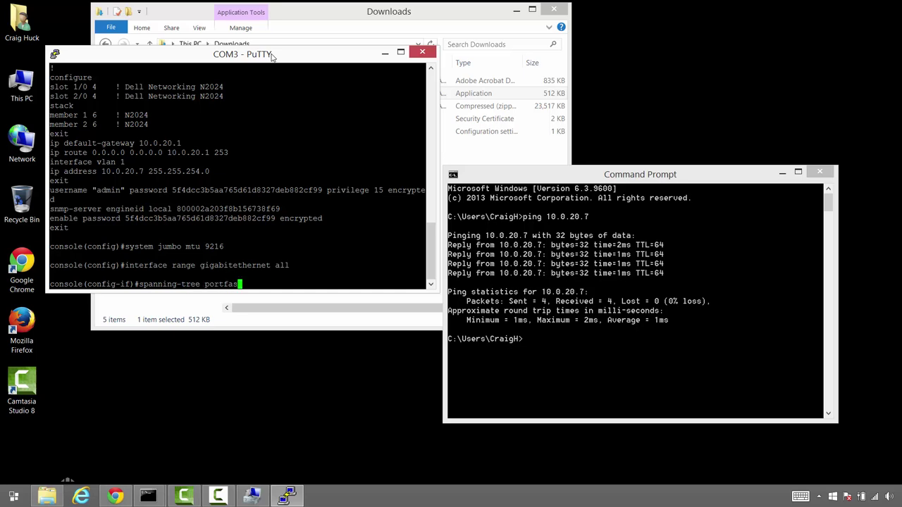
{"action": "type", "text": "t"}
{"action": "key", "text": "Return"}
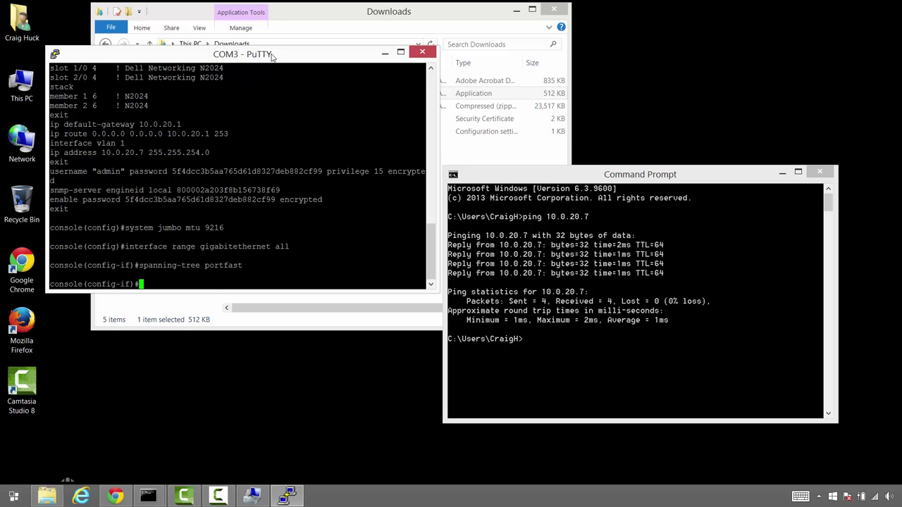
Attempt 'copy running-config startup-config' from interface mode, then clear the recalled command
{"action": "type", "text": "ve"}
{"action": "key", "text": "BackSpace"}
{"action": "key", "text": "BackSpace"}
{"action": "key", "text": "BackSpace"}
{"action": "key", "text": "BackSpace"}
{"action": "type", "text": "copy running-config"}
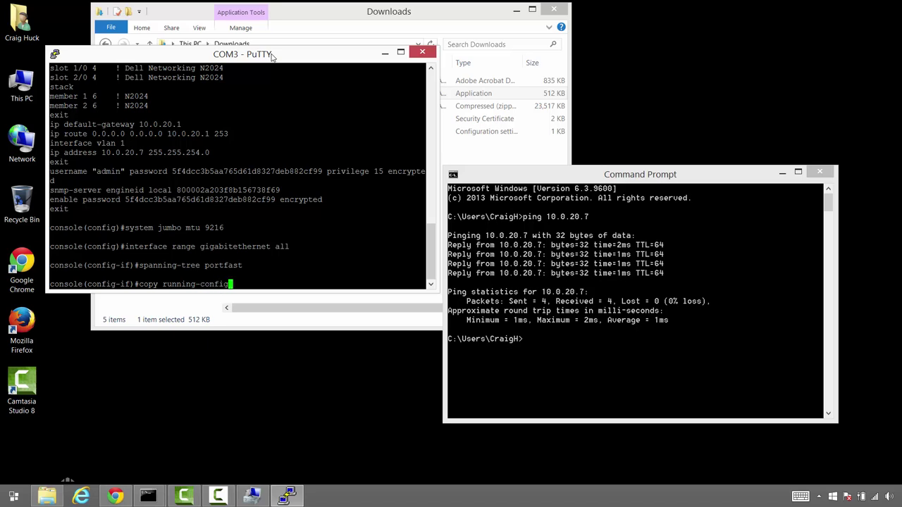
{"action": "type", "text": " startup-config"}
{"action": "key", "text": "Return"}
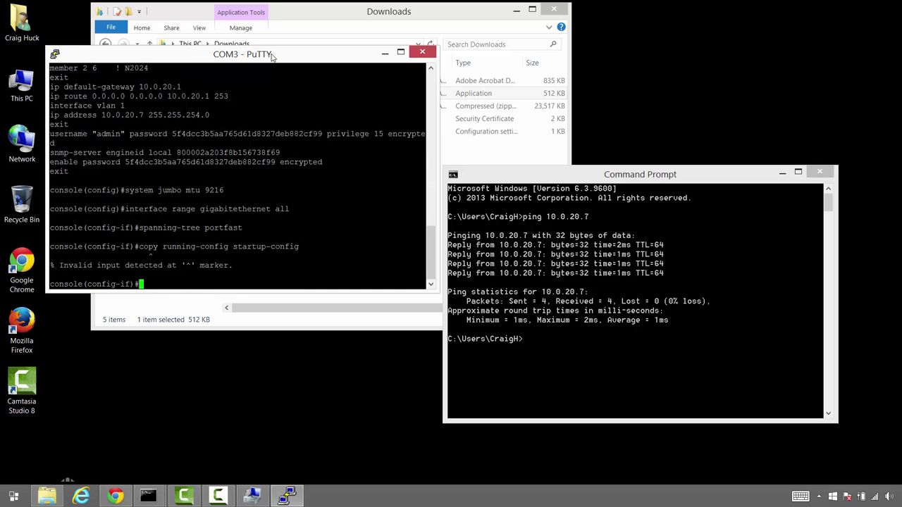
{"action": "key", "text": "Up"}
{"action": "key", "text": "BackSpace"}
{"action": "key", "text": "BackSpace"}
{"action": "key", "text": "BackSpace"}
{"action": "key", "text": "BackSpace"}
{"action": "key", "text": "BackSpace"}
{"action": "key", "text": "BackSpace"}
{"action": "key", "text": "BackSpace"}
{"action": "key", "text": "BackSpace"}
{"action": "key", "text": "BackSpace"}
{"action": "key", "text": "BackSpace"}
{"action": "key", "text": "BackSpace"}
{"action": "key", "text": "BackSpace"}
{"action": "key", "text": "BackSpace"}
{"action": "key", "text": "BackSpace"}
{"action": "key", "text": "BackSpace"}
{"action": "key", "text": "BackSpace"}
{"action": "key", "text": "BackSpace"}
{"action": "key", "text": "BackSpace"}
{"action": "key", "text": "BackSpace"}
{"action": "key", "text": "BackSpace"}
Exit twice to console# and save running-config to startup-config, confirming with y
{"action": "type", "text": "exit"}
{"action": "key", "text": "Return"}
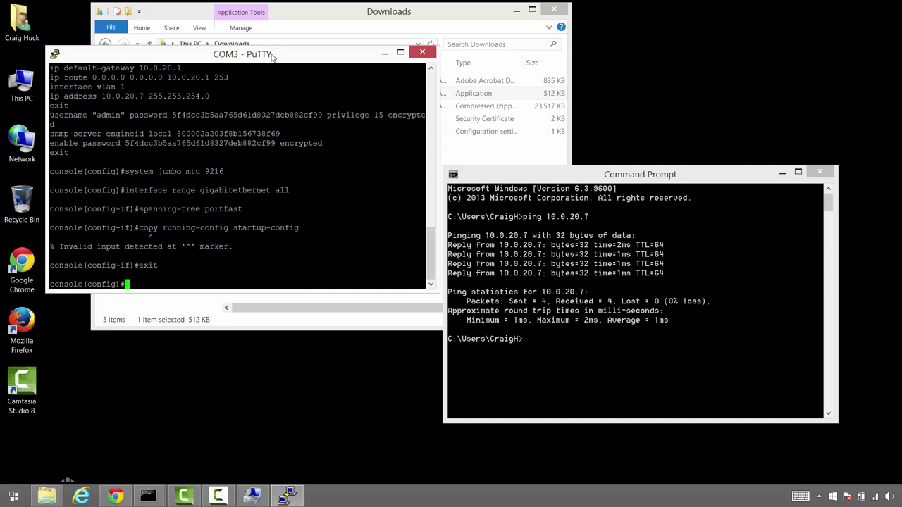
{"action": "type", "text": "exit"}
{"action": "key", "text": "Return"}
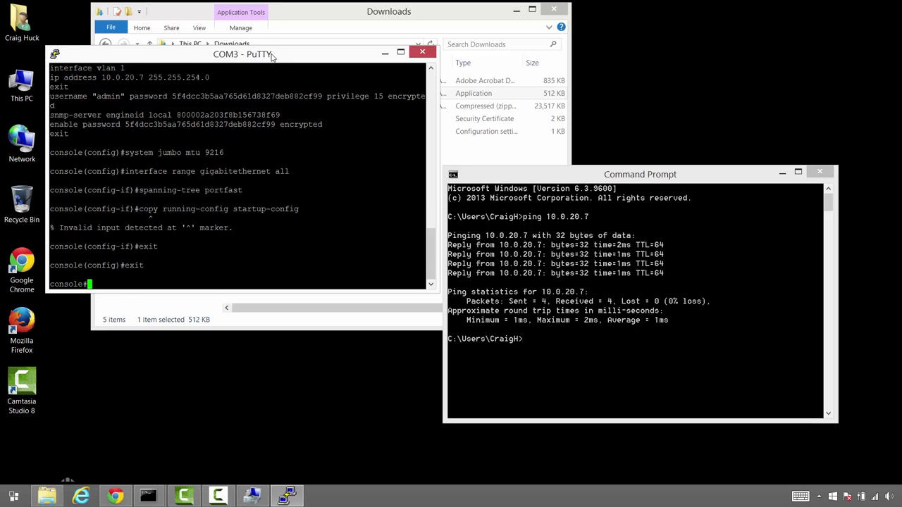
{"action": "type", "text": "copy running-config"}
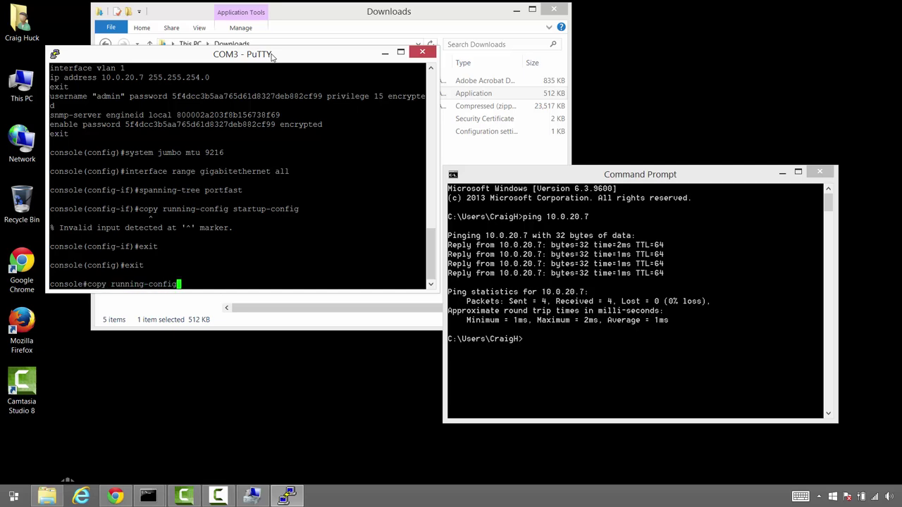
{"action": "type", "text": " startup-config"}
{"action": "key", "text": "Return"}
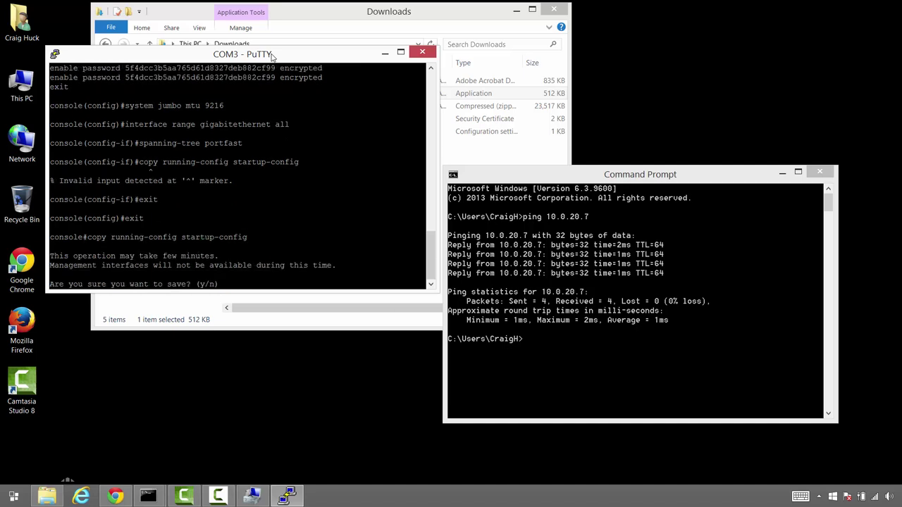
{"action": "type", "text": "y"}
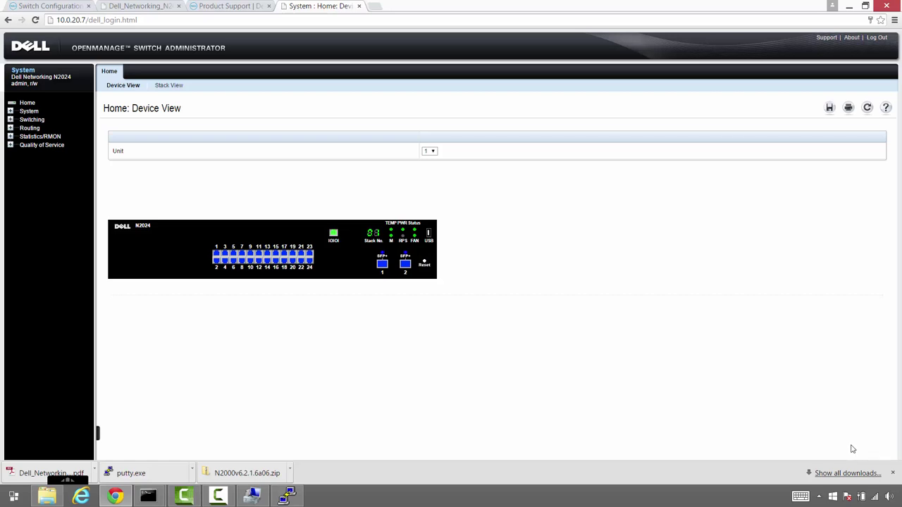
View Active Images showing both units on 6.1.1.7, and reveal the downloaded firmware zip's folder
{"action": "left_click", "coordinate": [10, 111]}
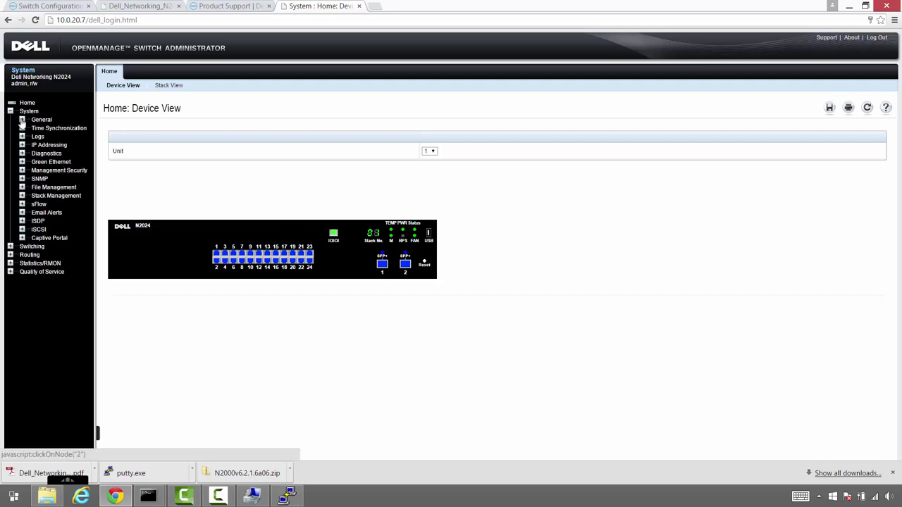
{"action": "left_click", "coordinate": [22, 121]}
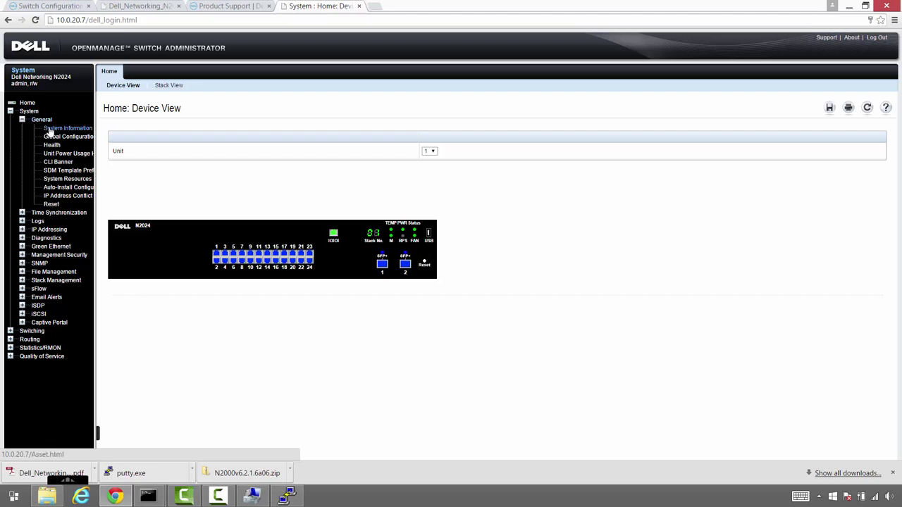
{"action": "left_click", "coordinate": [53, 271]}
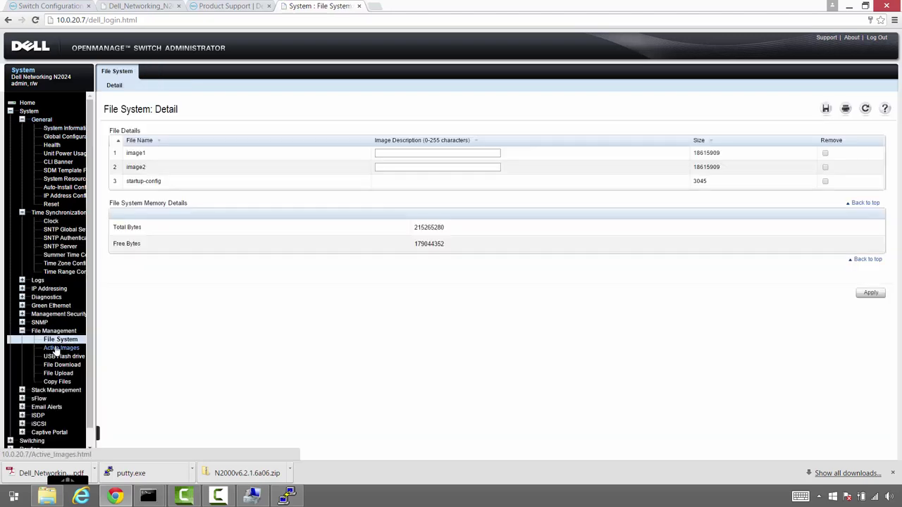
{"action": "left_click", "coordinate": [56, 349]}
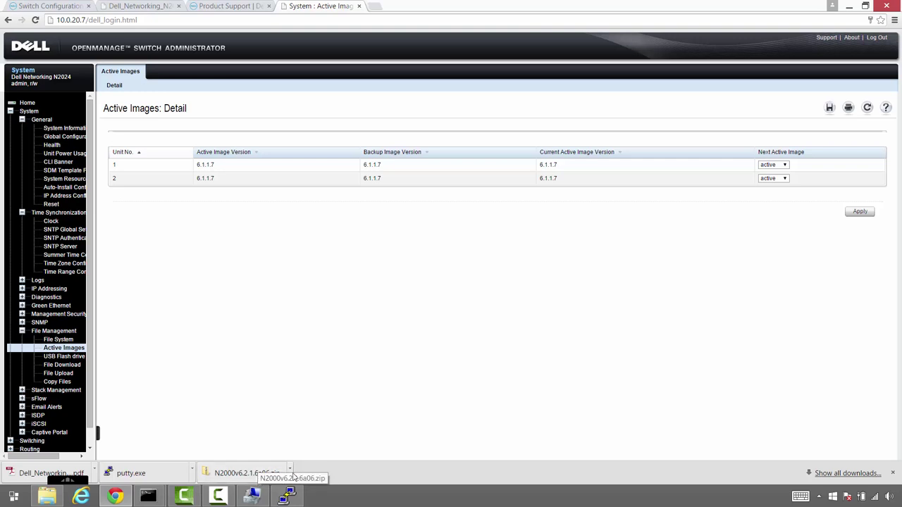
{"action": "left_click", "coordinate": [290, 473]}
{"action": "left_click", "coordinate": [316, 441]}
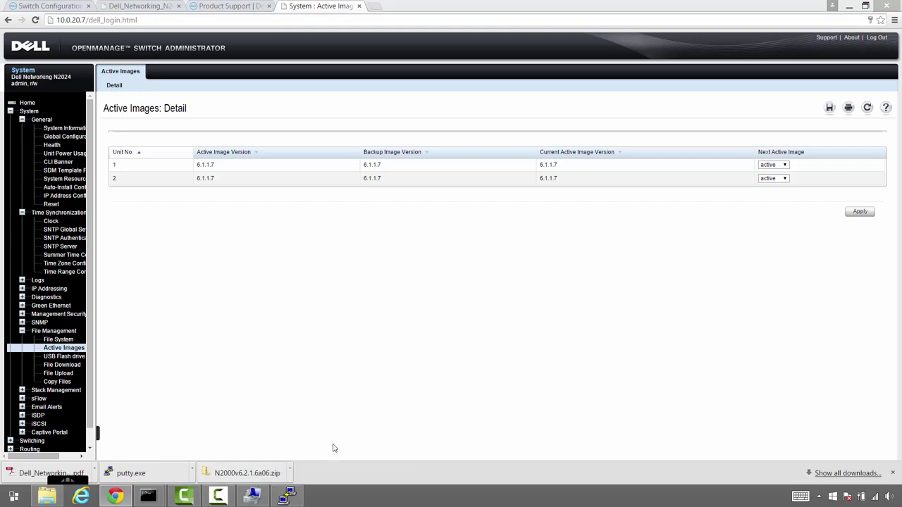
Extract N2000v6.2.1.6a06.zip and open the inner folder holding N3000_N2000v6.2.1.6.stk
{"action": "right_click", "coordinate": [251, 121]}
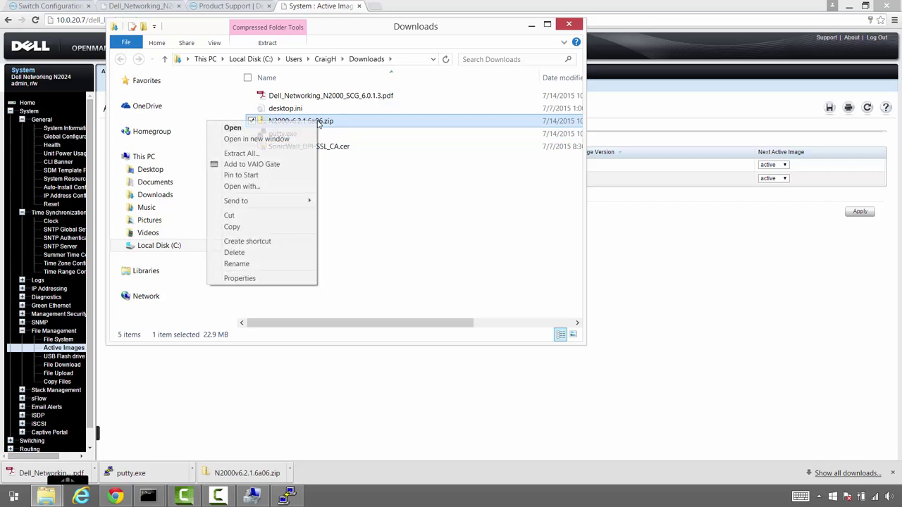
{"action": "left_click", "coordinate": [254, 152]}
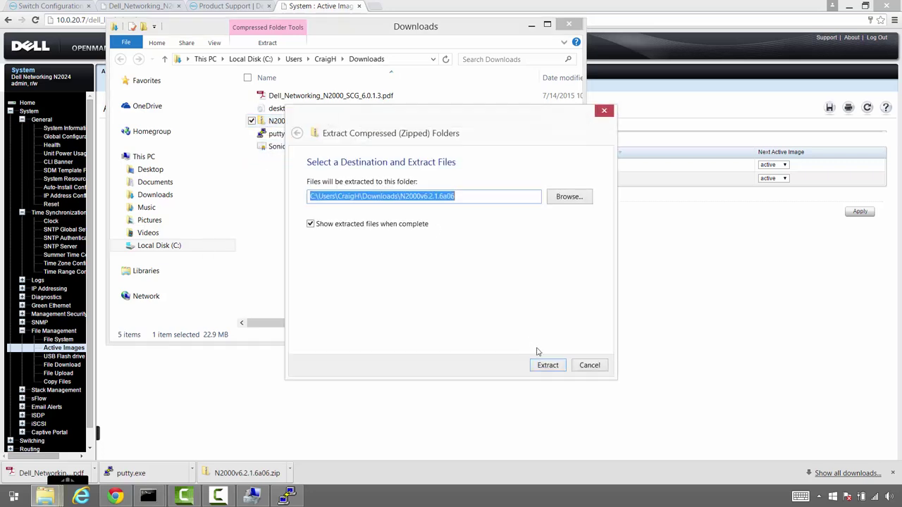
{"action": "left_click", "coordinate": [550, 367]}
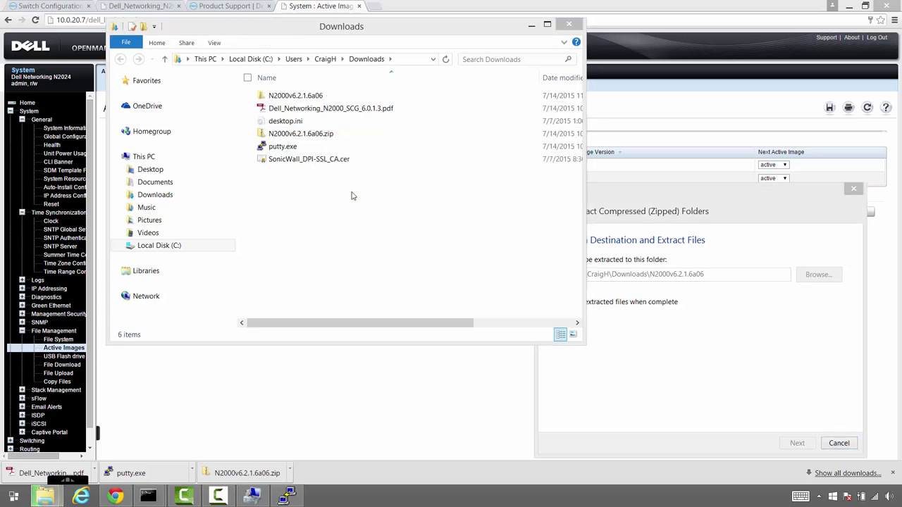
{"action": "left_click", "coordinate": [313, 95]}
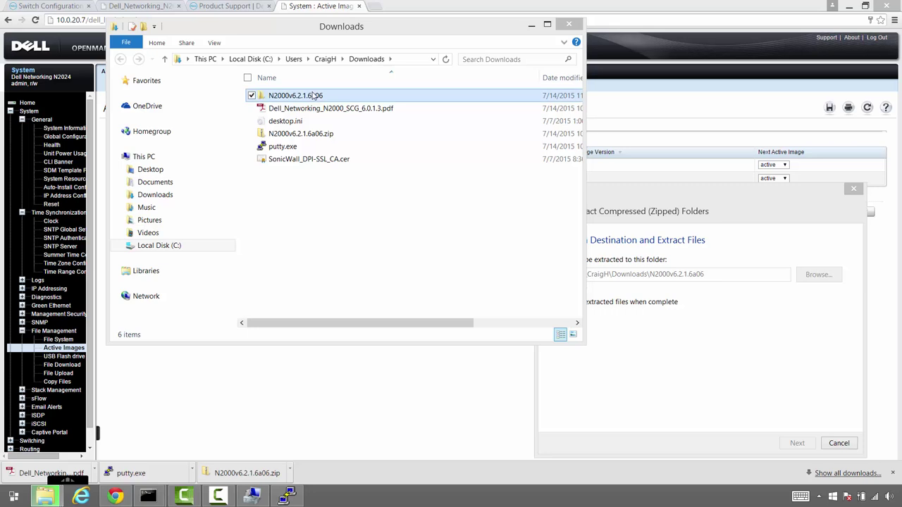
{"action": "double_click", "coordinate": [314, 95]}
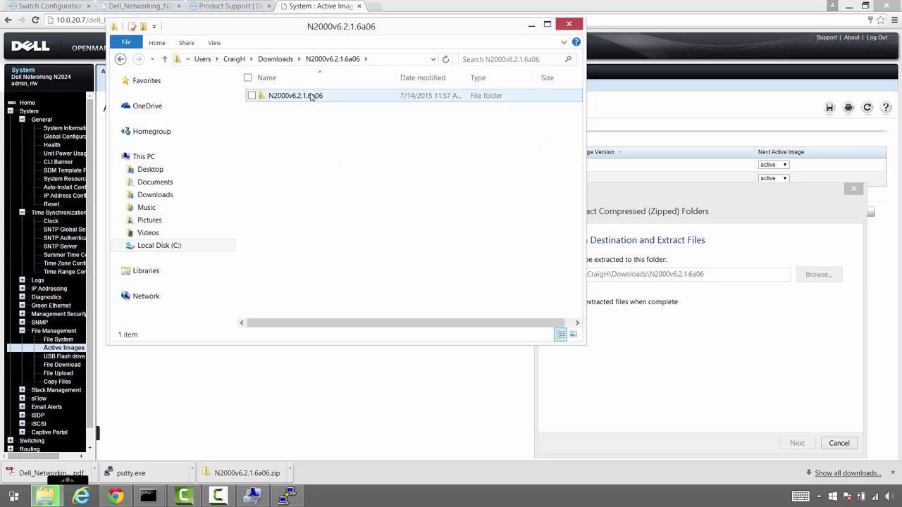
{"action": "double_click", "coordinate": [312, 97]}
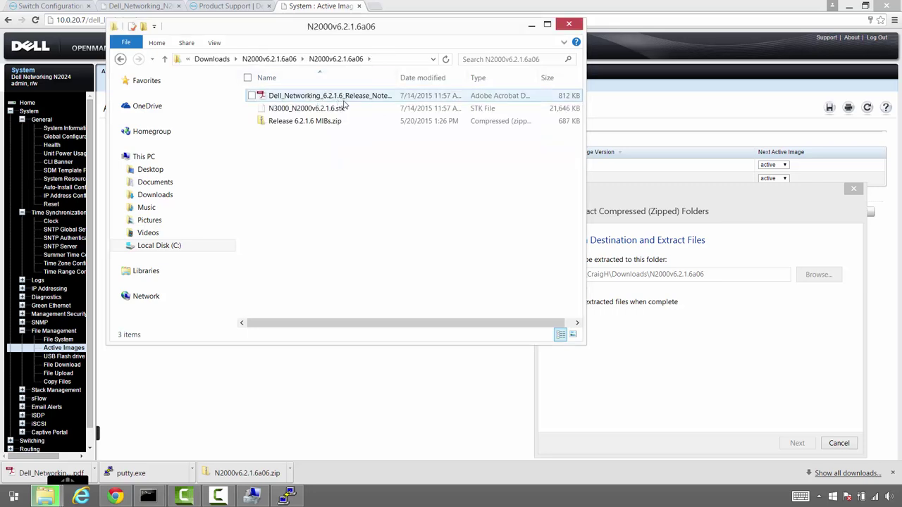
{"action": "left_click", "coordinate": [345, 111]}
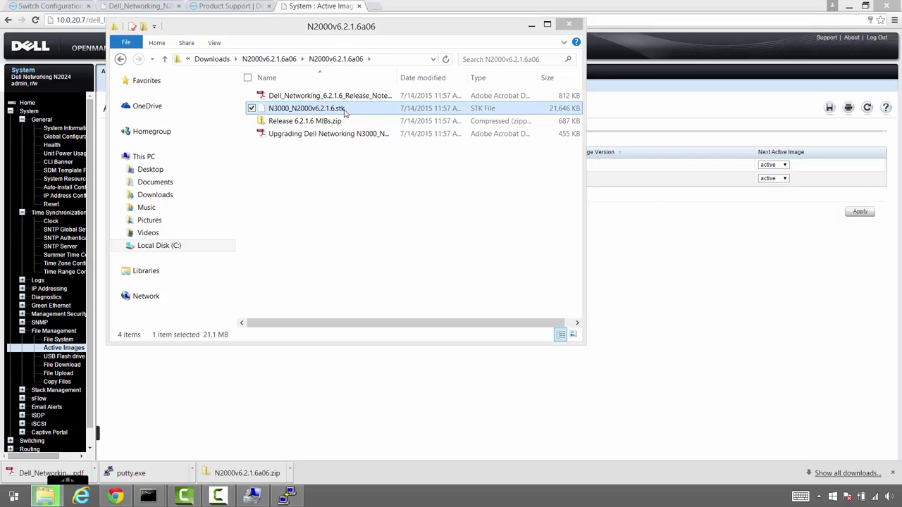
{"action": "left_click", "coordinate": [584, 39]}
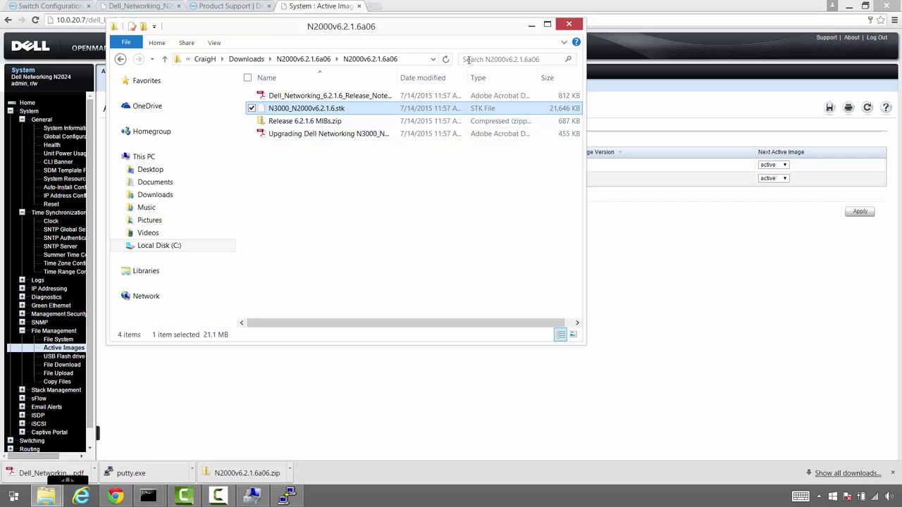
{"action": "left_click_drag", "start_coordinate": [459, 32], "coordinate": [771, 141]}
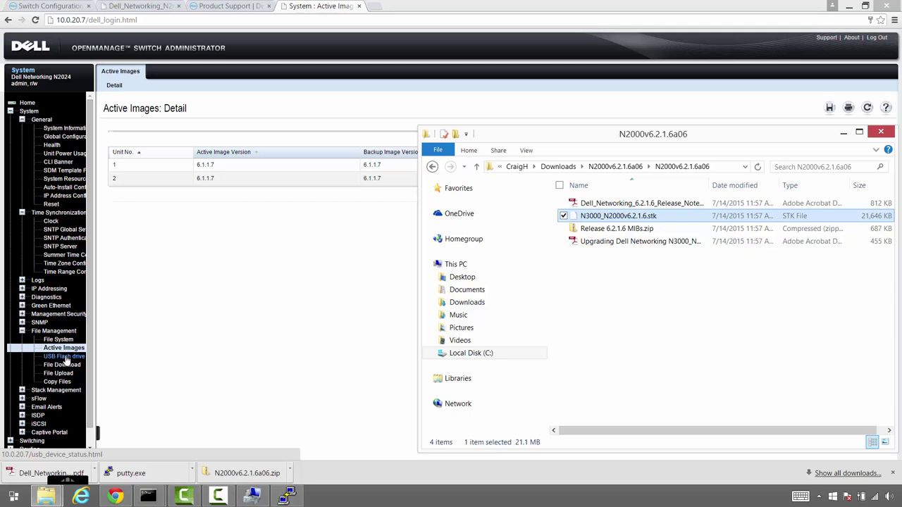
On the File Download page, keep File Type Firmware and set Transfer Mode to HTTP
{"action": "left_click", "coordinate": [64, 371]}
{"action": "left_click", "coordinate": [56, 363]}
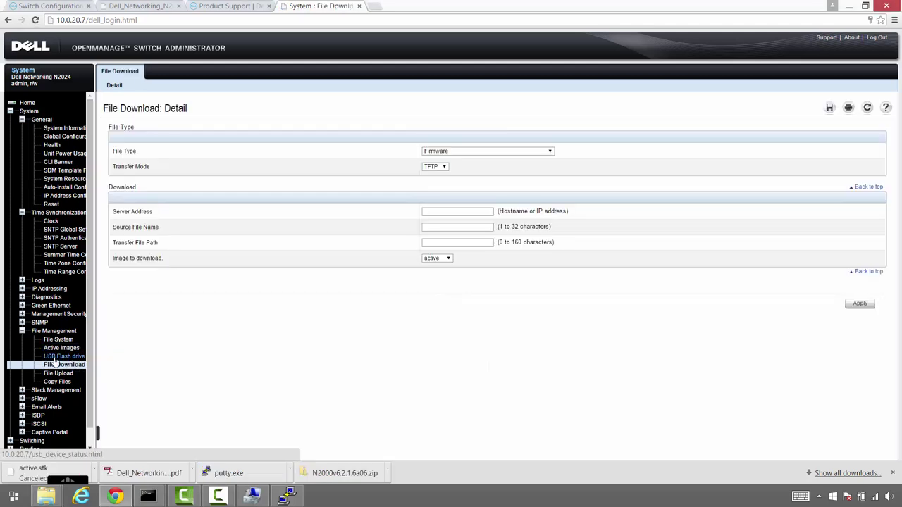
{"action": "left_click", "coordinate": [471, 152]}
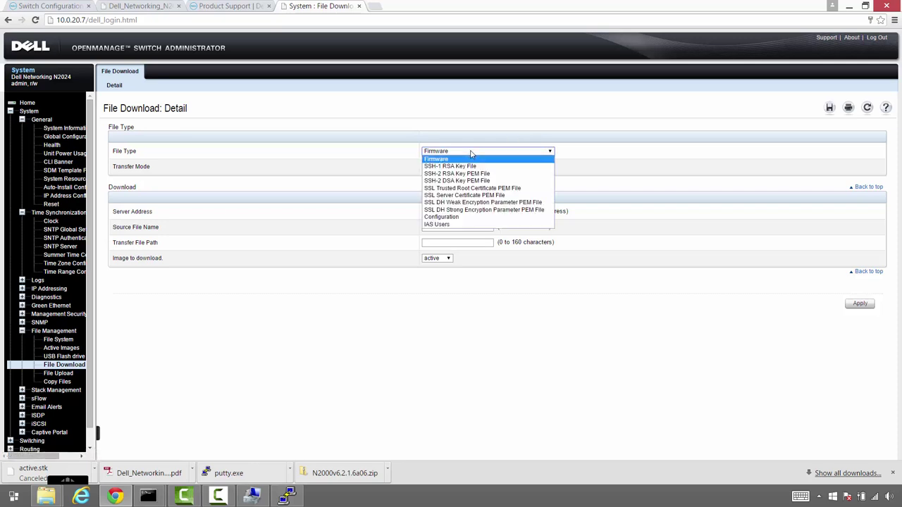
{"action": "left_click", "coordinate": [470, 152]}
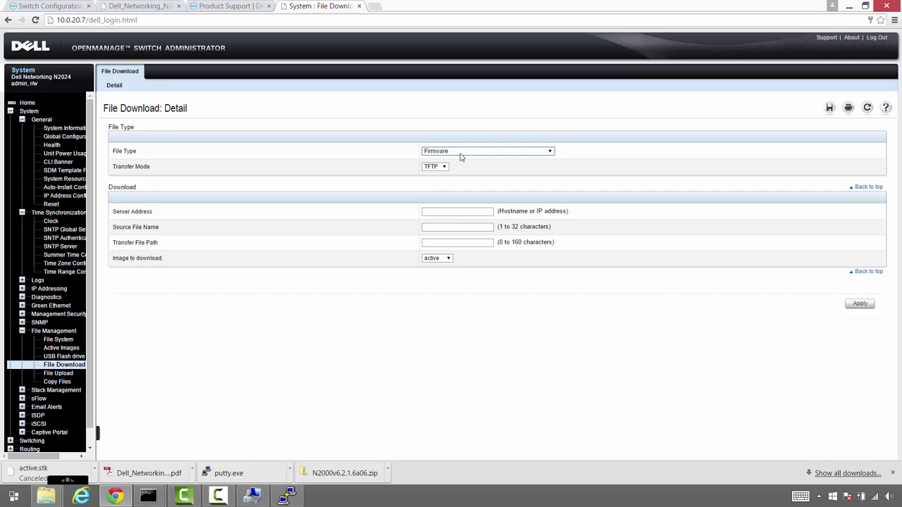
{"action": "left_click", "coordinate": [439, 167]}
{"action": "left_click", "coordinate": [434, 197]}
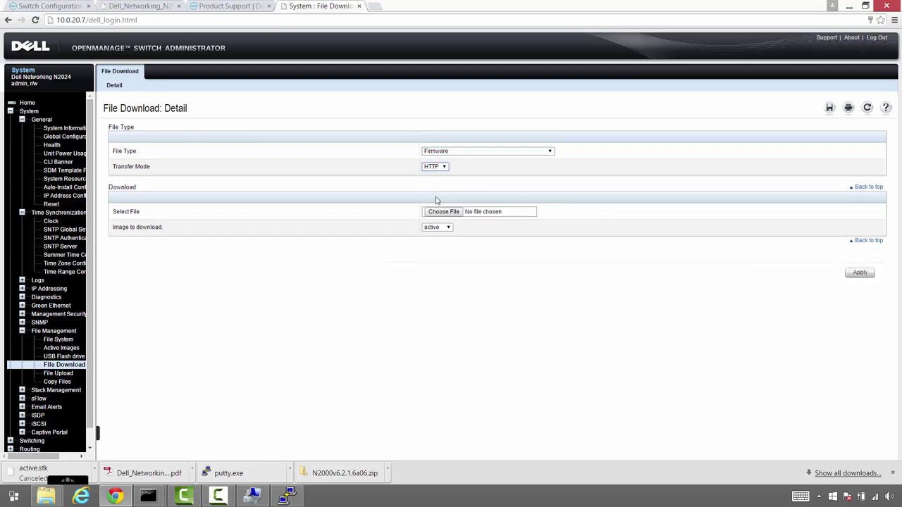
Choose N3000_N2000v6.2.1.6.stk from the N2000v6.2.1.6a06 folder and start the download
{"action": "left_click", "coordinate": [441, 215]}
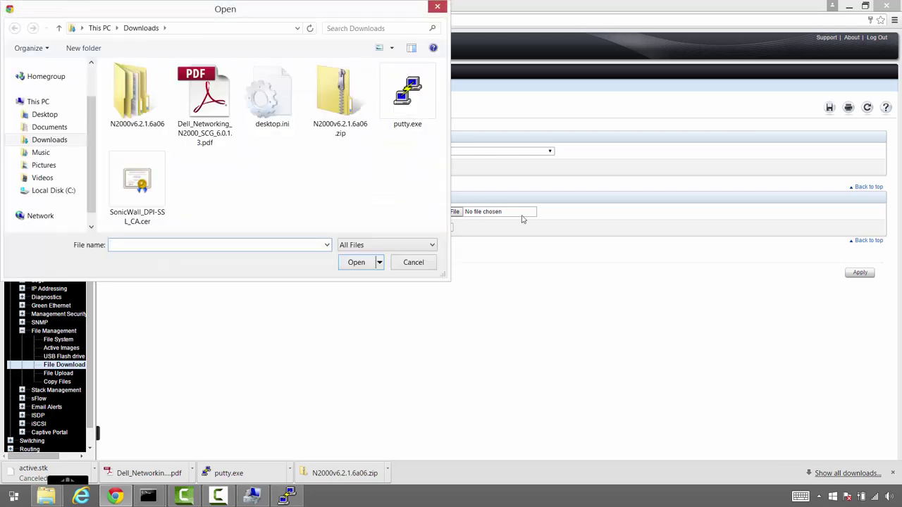
{"action": "double_click", "coordinate": [150, 90]}
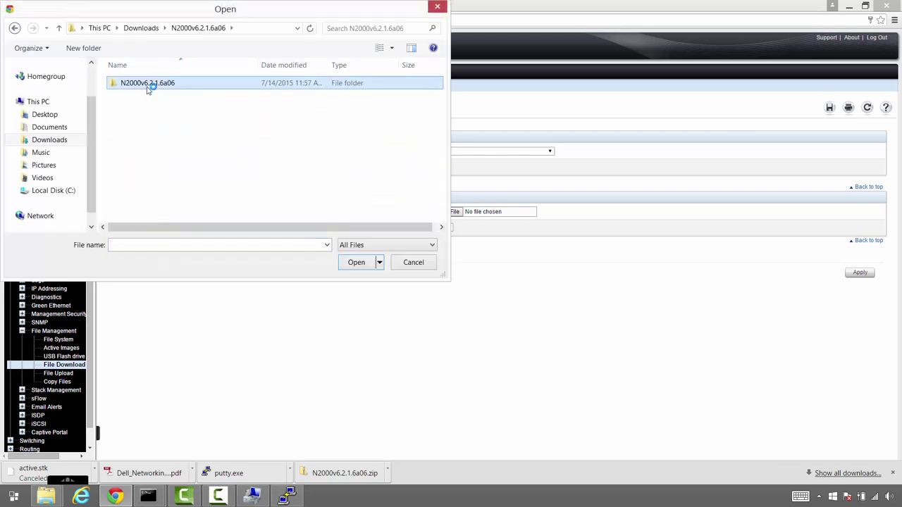
{"action": "left_click", "coordinate": [162, 96]}
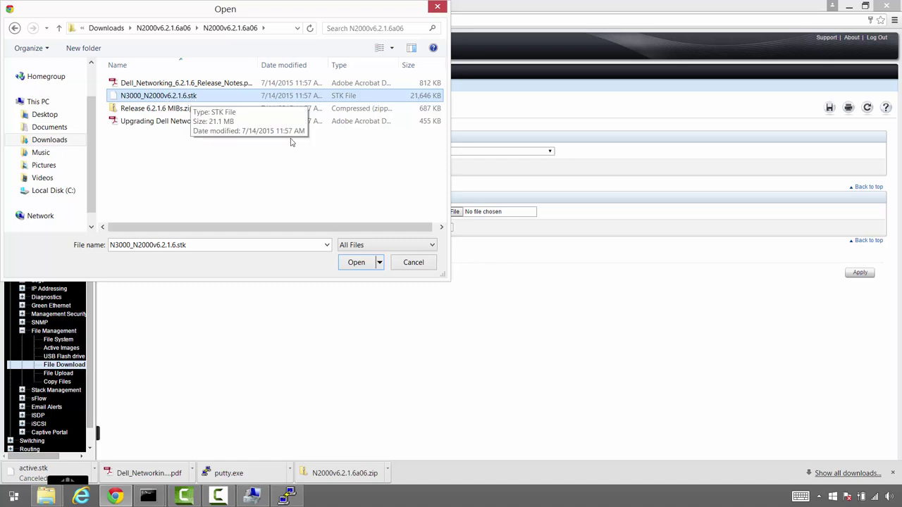
{"action": "left_click", "coordinate": [352, 262]}
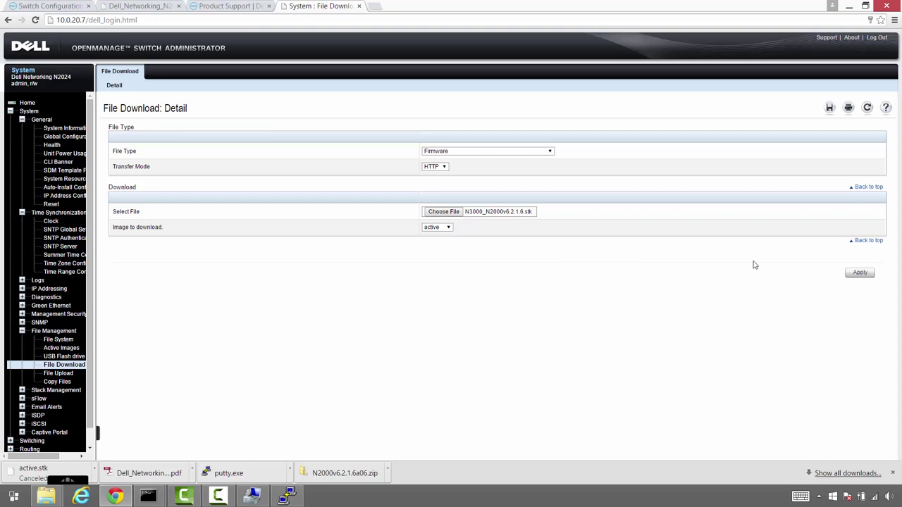
{"action": "left_click", "coordinate": [860, 274]}
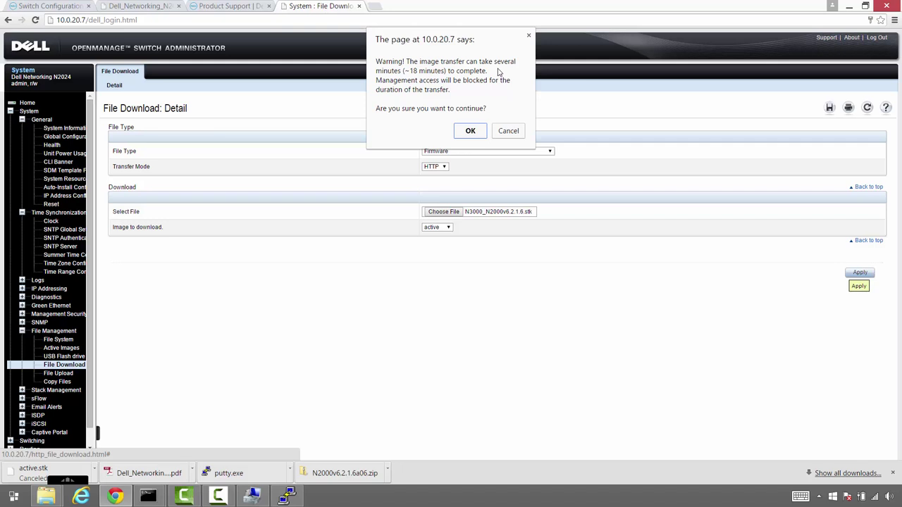
Accept the 18-minute transfer warning and acknowledge the transfer-complete alert
{"action": "left_click", "coordinate": [480, 134]}
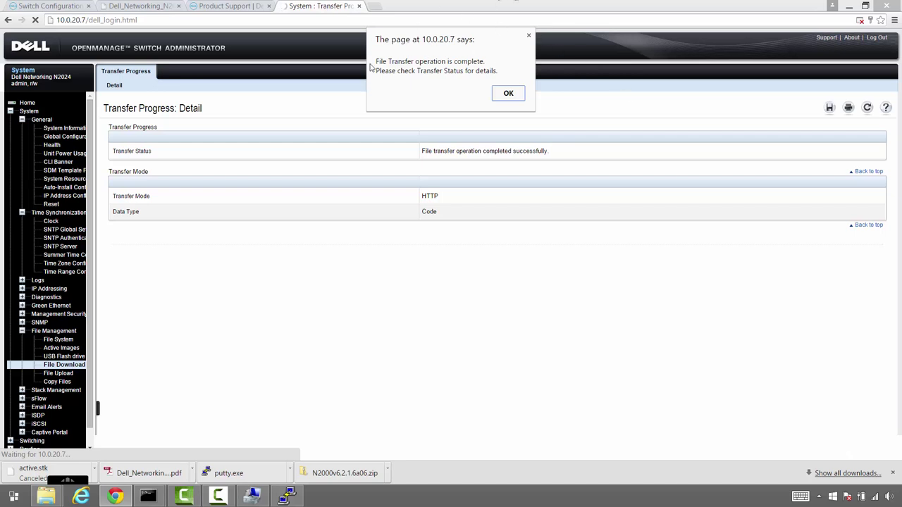
{"action": "left_click", "coordinate": [508, 95]}
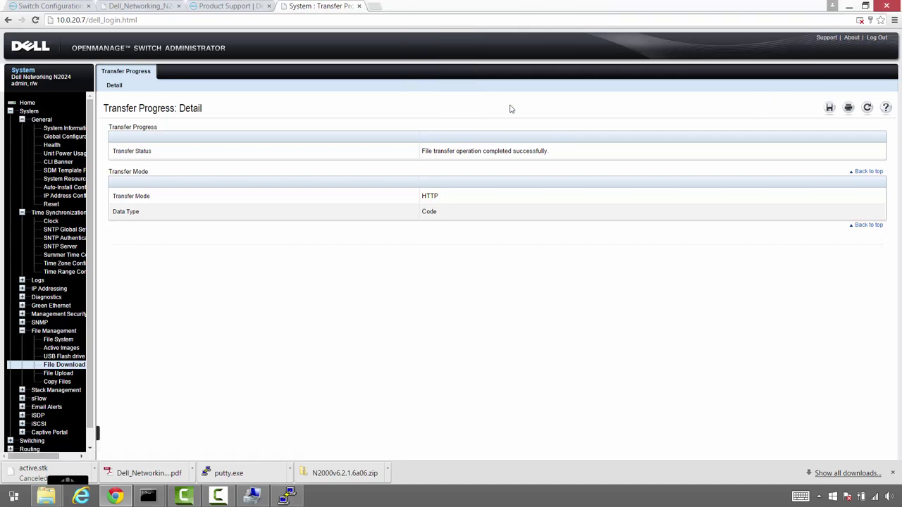
Check Active Images: 6.2.1.6 active on units 1 and 2, 6.1.1.7 still running
{"action": "left_click", "coordinate": [62, 348]}
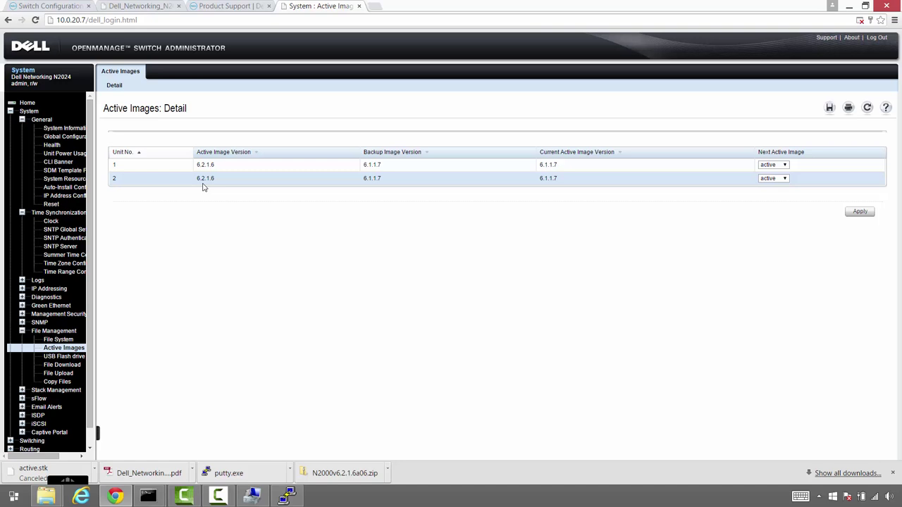
{"action": "left_click", "coordinate": [52, 204]}
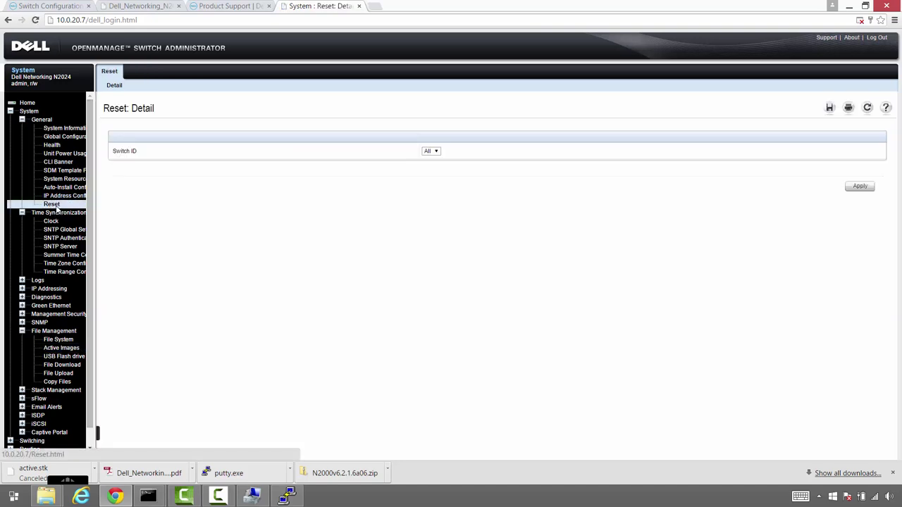
{"action": "left_click", "coordinate": [62, 348]}
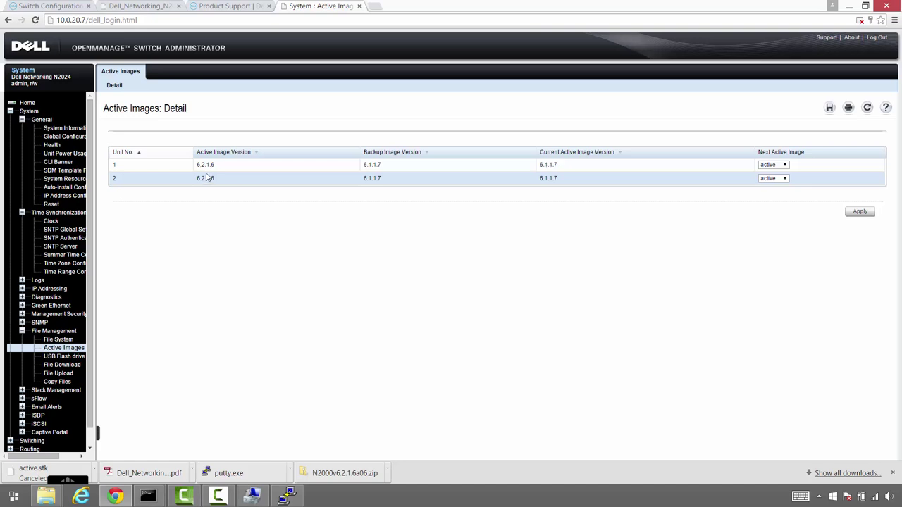
Reset all switch stack units from General > Reset, confirming both restart prompts
{"action": "left_click", "coordinate": [51, 205]}
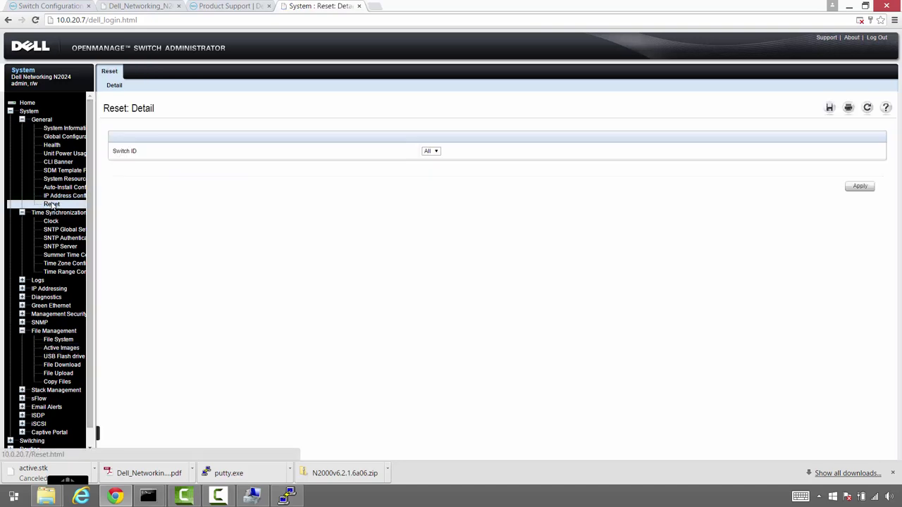
{"action": "left_click", "coordinate": [436, 152]}
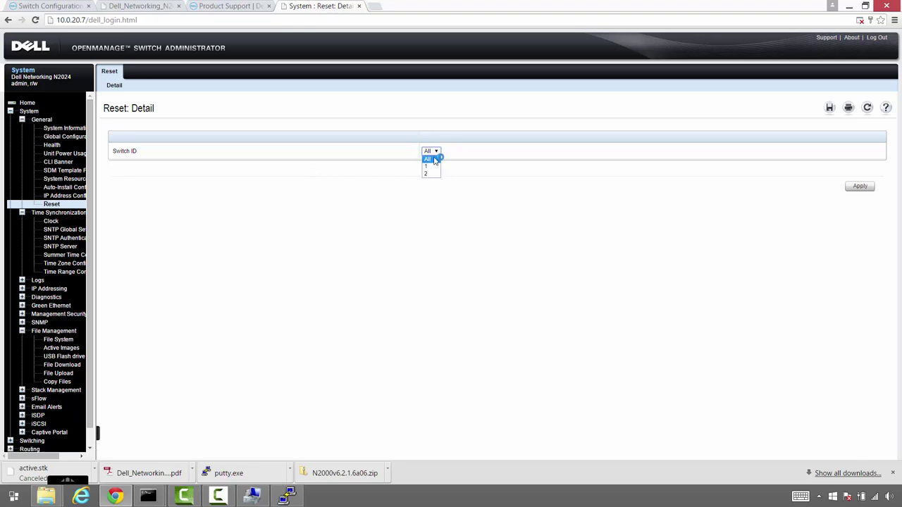
{"action": "left_click", "coordinate": [431, 160]}
{"action": "left_click", "coordinate": [859, 187]}
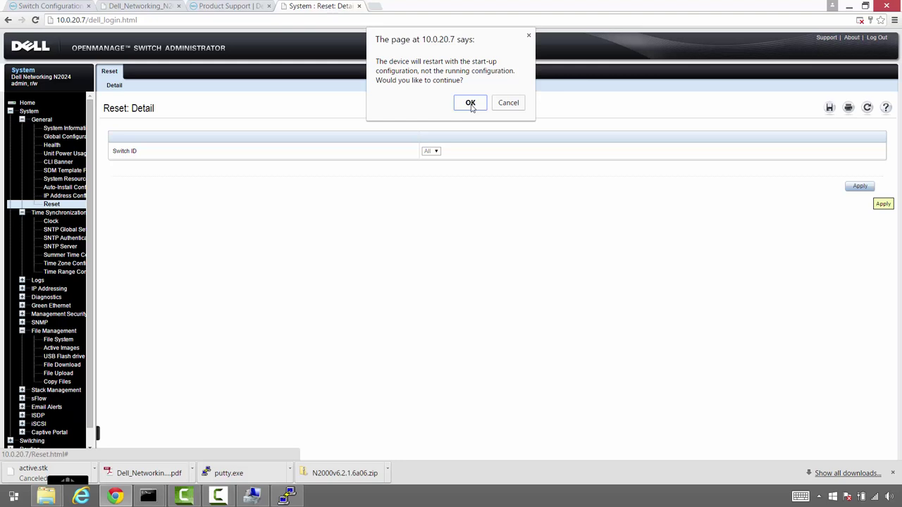
{"action": "left_click", "coordinate": [471, 104]}
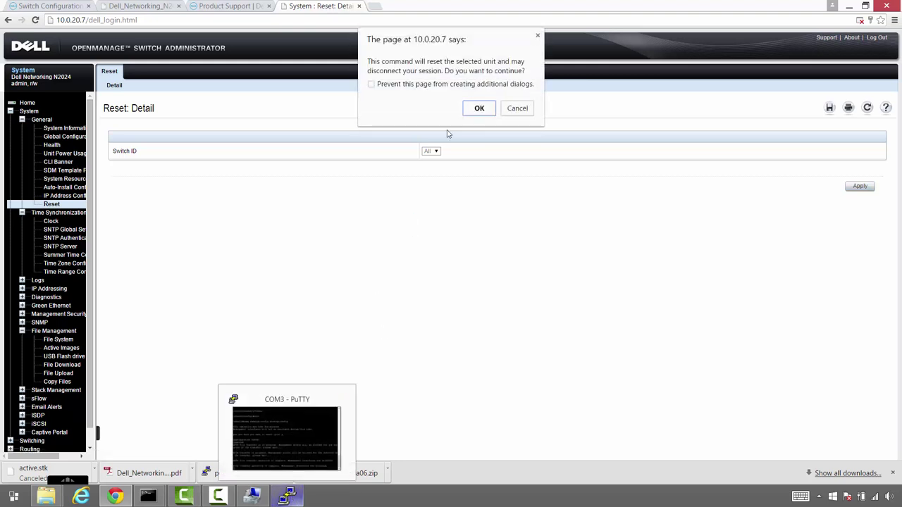
{"action": "left_click", "coordinate": [480, 109]}
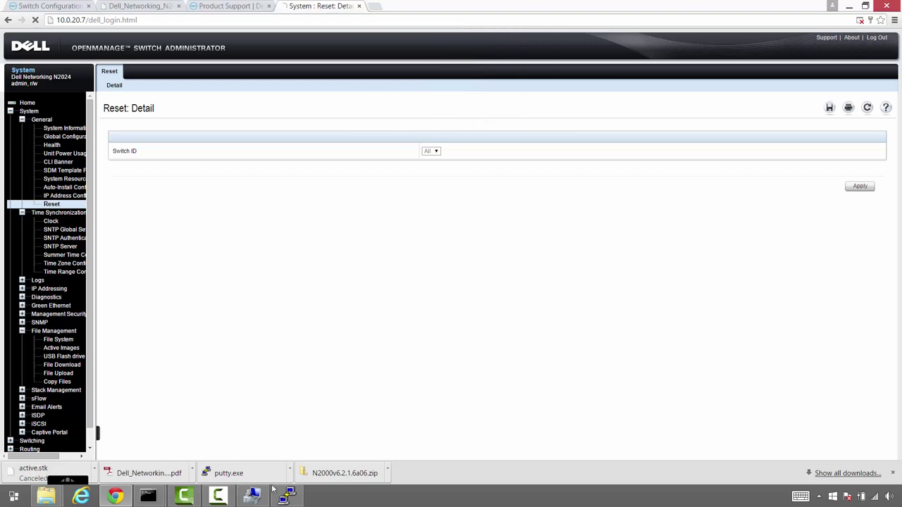
{"action": "left_click", "coordinate": [287, 496]}
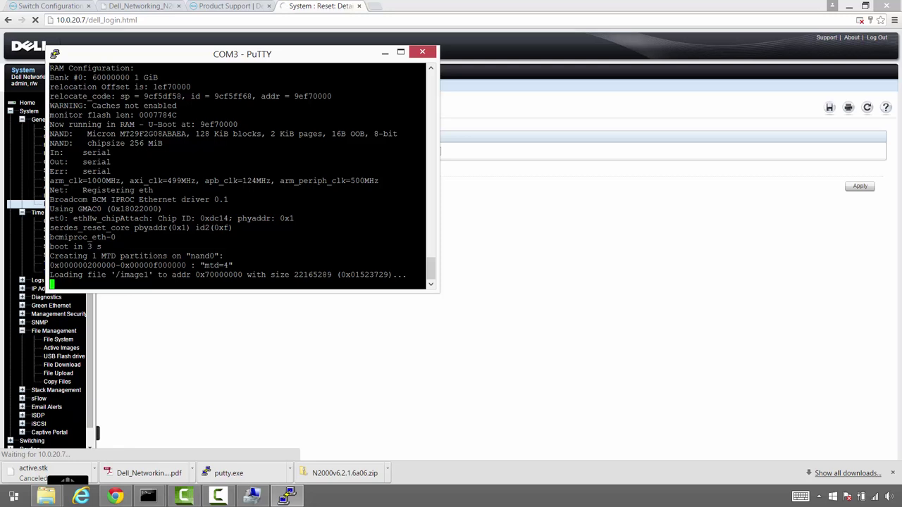
Bring the N2000v6.2.1.6a06 folder window forward from the taskbar preview
{"action": "mouse_move", "coordinate": [46, 496]}
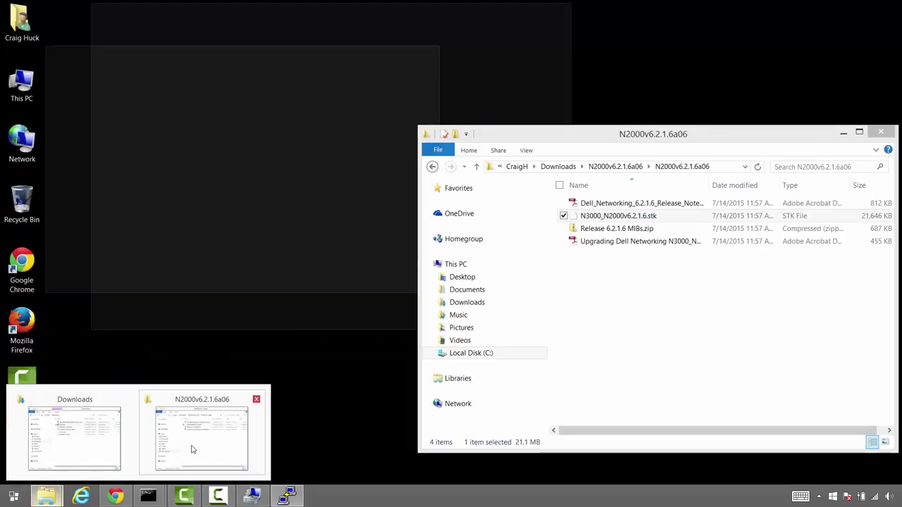
{"action": "left_click", "coordinate": [192, 440]}
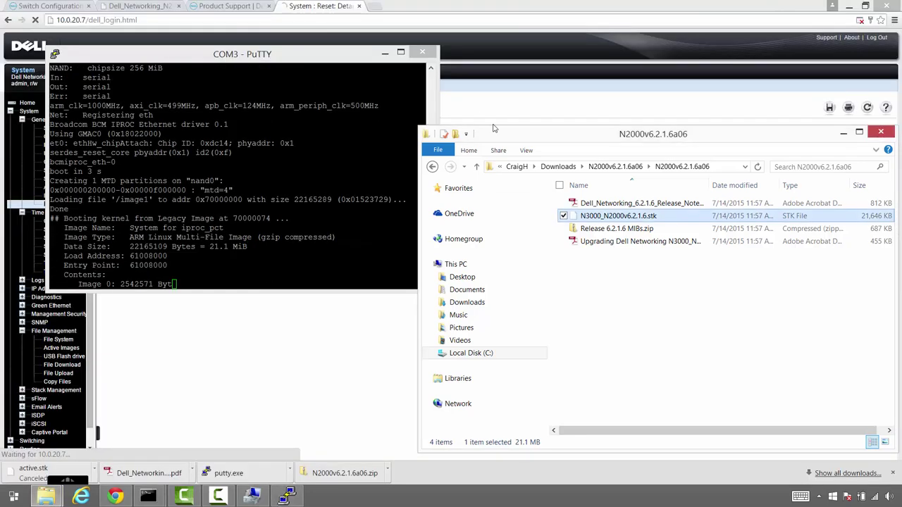
Open the upgrading guide PDF and place it on the right half of the screen
{"action": "left_click_drag", "start_coordinate": [501, 137], "coordinate": [531, 48]}
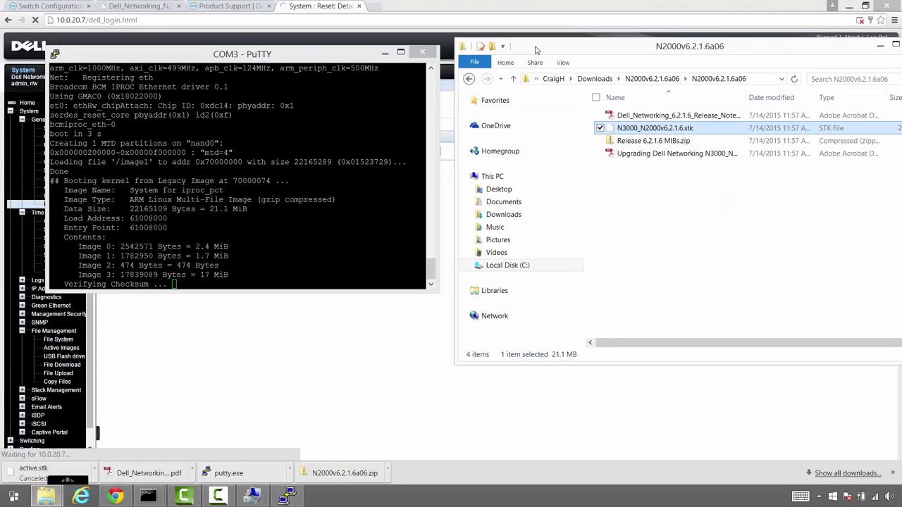
{"action": "left_click", "coordinate": [638, 152]}
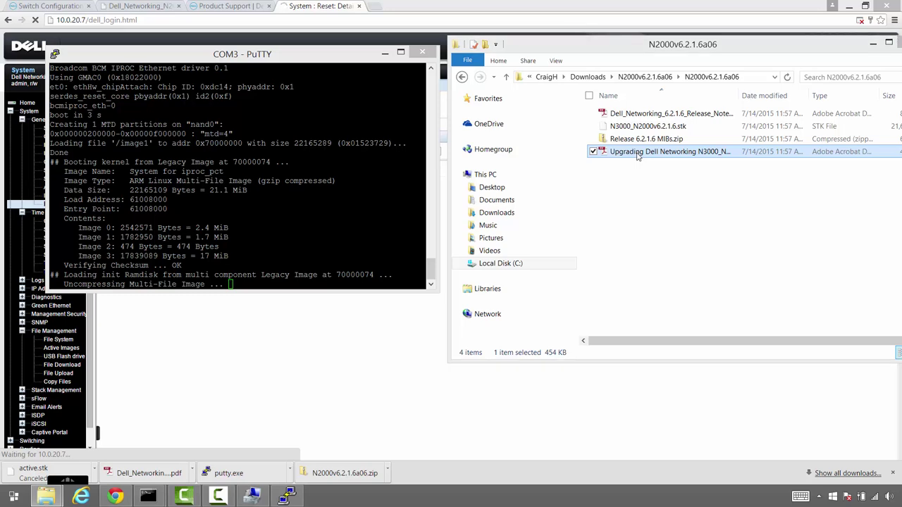
{"action": "double_click", "coordinate": [638, 153]}
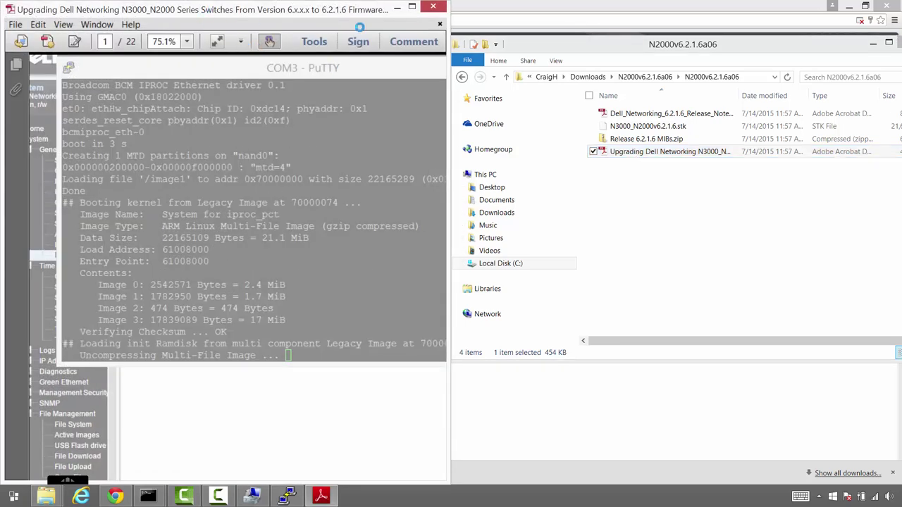
{"action": "left_click_drag", "start_coordinate": [360, 27], "coordinate": [899, 55]}
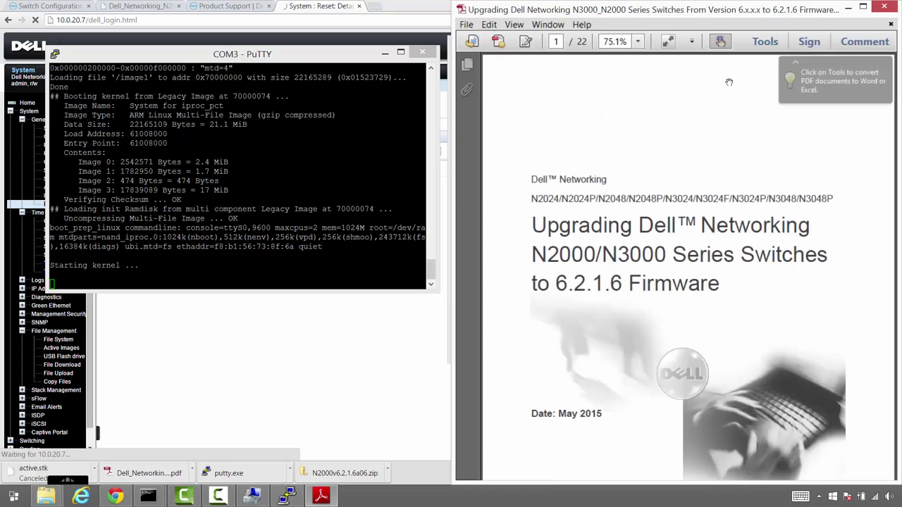
{"action": "scroll", "coordinate": [682, 175], "scroll_direction": "down", "scroll_amount": 10}
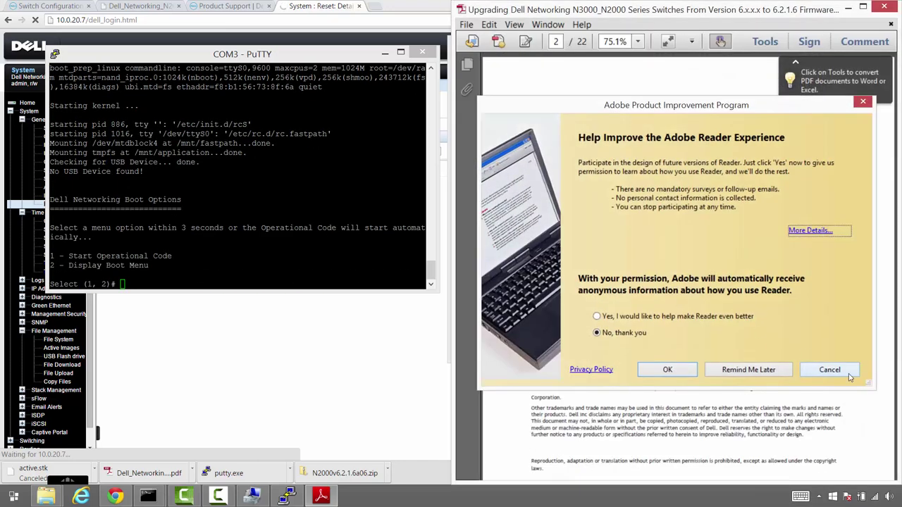
{"action": "left_click", "coordinate": [846, 375]}
{"action": "scroll", "coordinate": [716, 298], "scroll_direction": "down", "scroll_amount": 5}
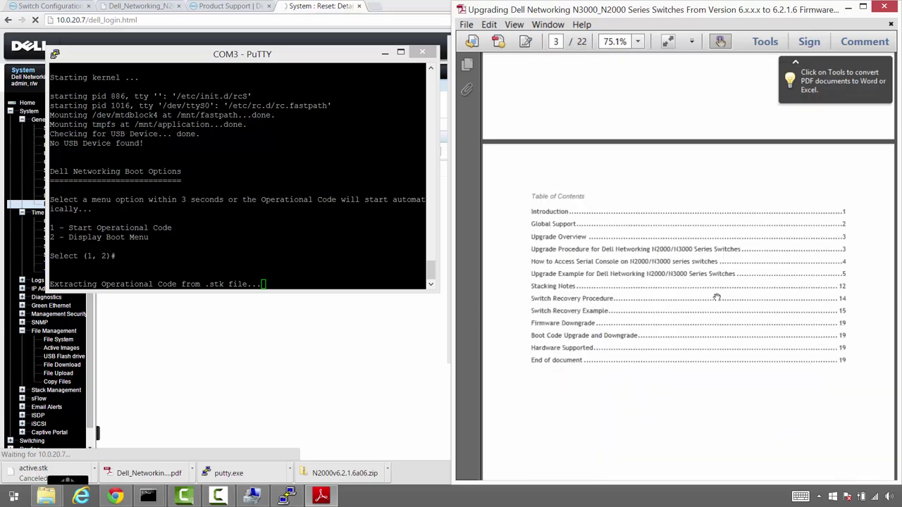
Search the guide for 'update bootcode', fixing the misspelled 'bootocde' after no matches were found
{"action": "key", "text": "ctrl+f"}
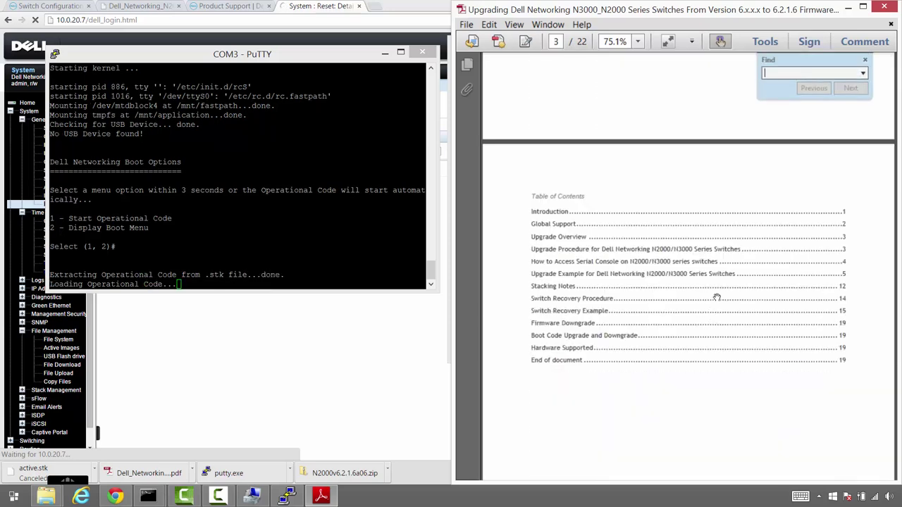
{"action": "type", "text": "upd"}
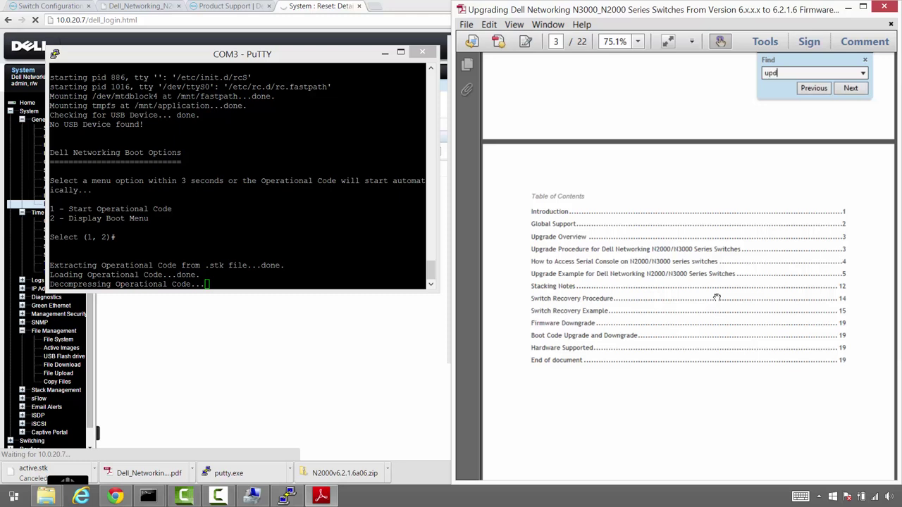
{"action": "type", "text": "ate bootocde"}
{"action": "key", "text": "Return"}
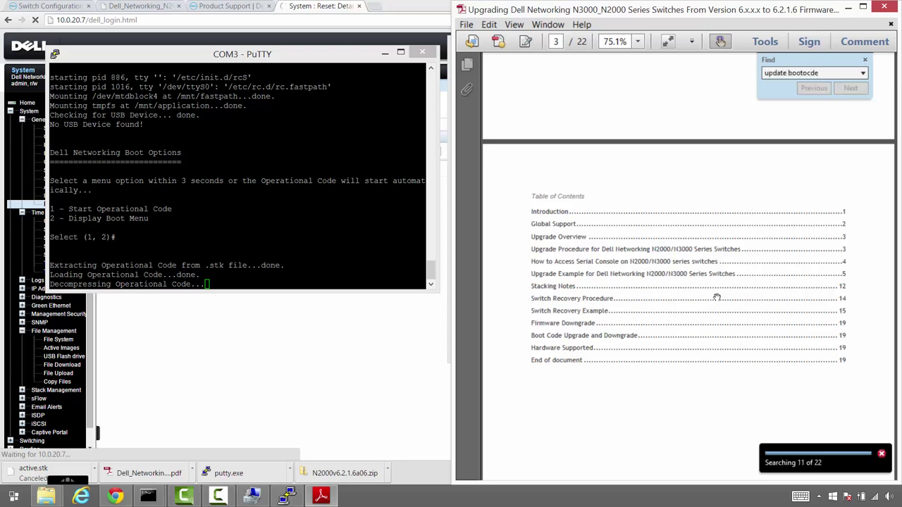
{"action": "key", "text": "Return"}
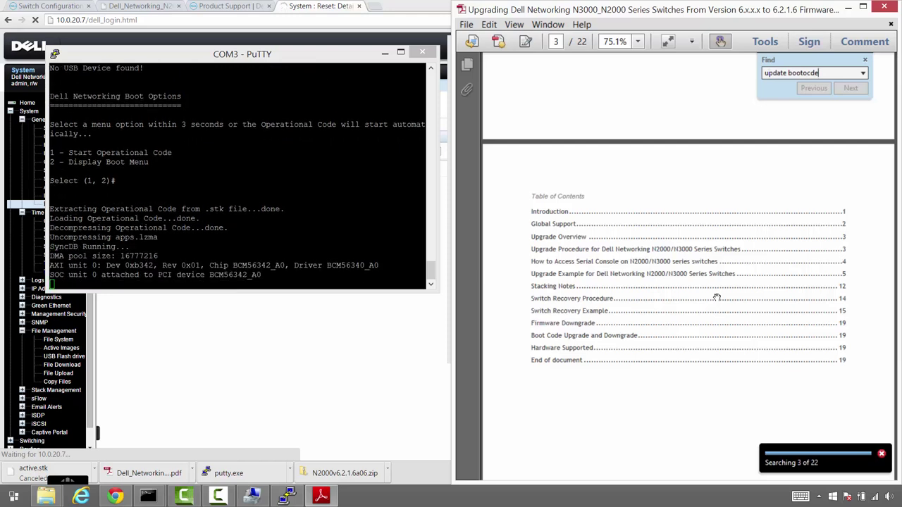
{"action": "key", "text": "BackSpace"}
{"action": "key", "text": "BackSpace"}
{"action": "key", "text": "BackSpace"}
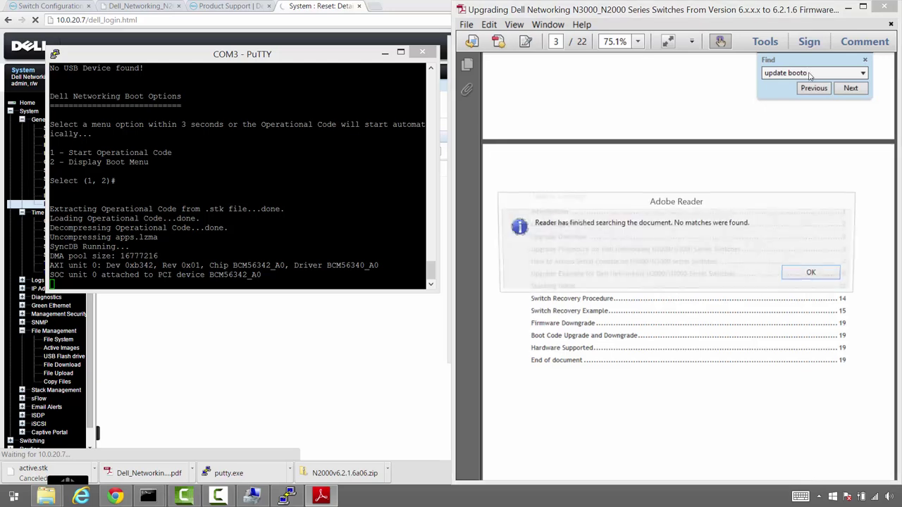
{"action": "left_click", "coordinate": [809, 275]}
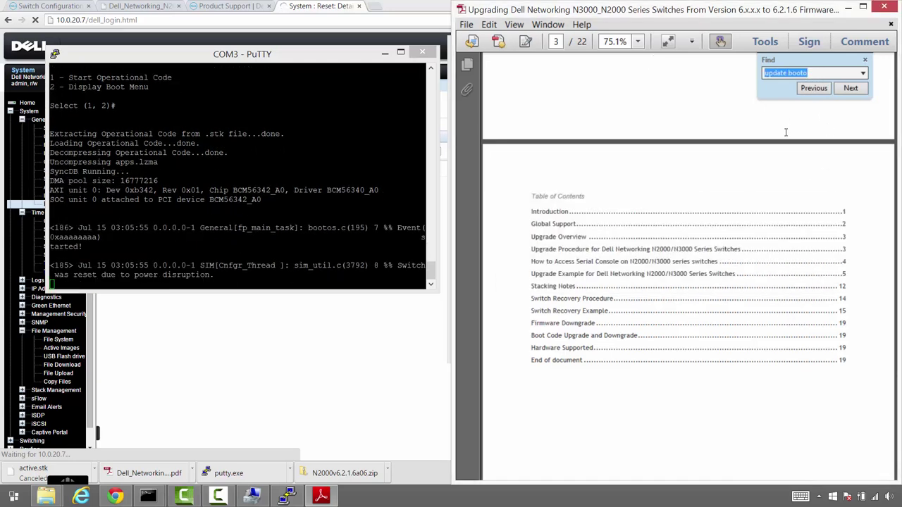
{"action": "key", "text": "End"}
{"action": "key", "text": "BackSpace"}
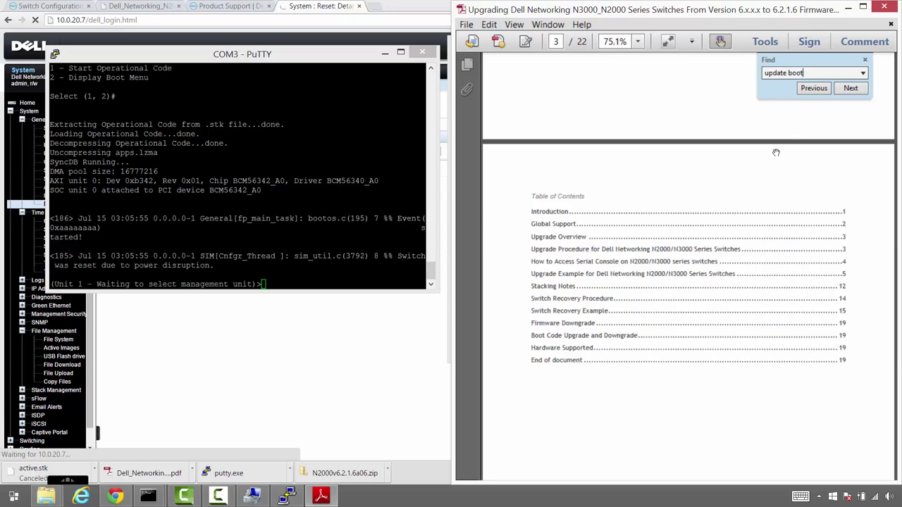
{"action": "type", "text": "code"}
Jump to the 'update bootcode' match on page 12, then return to the PuTTY console
{"action": "key", "text": "Return"}
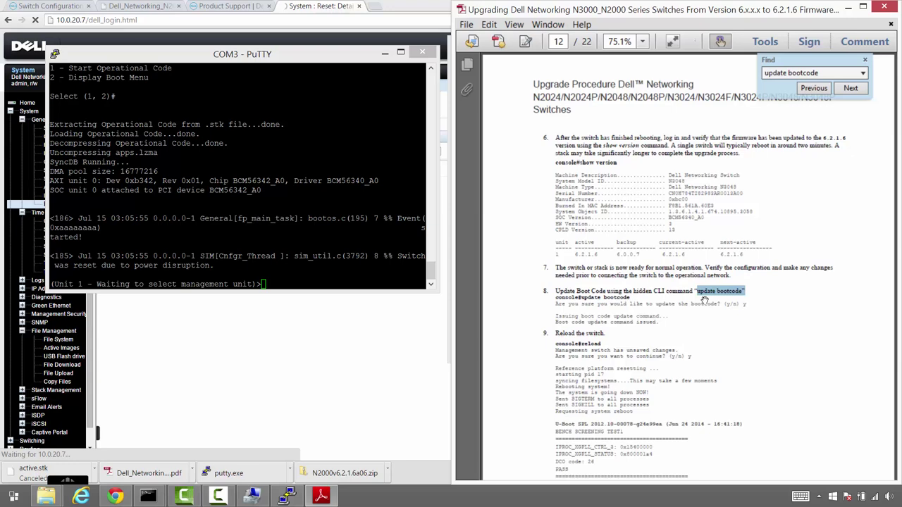
{"action": "left_click", "coordinate": [308, 54]}
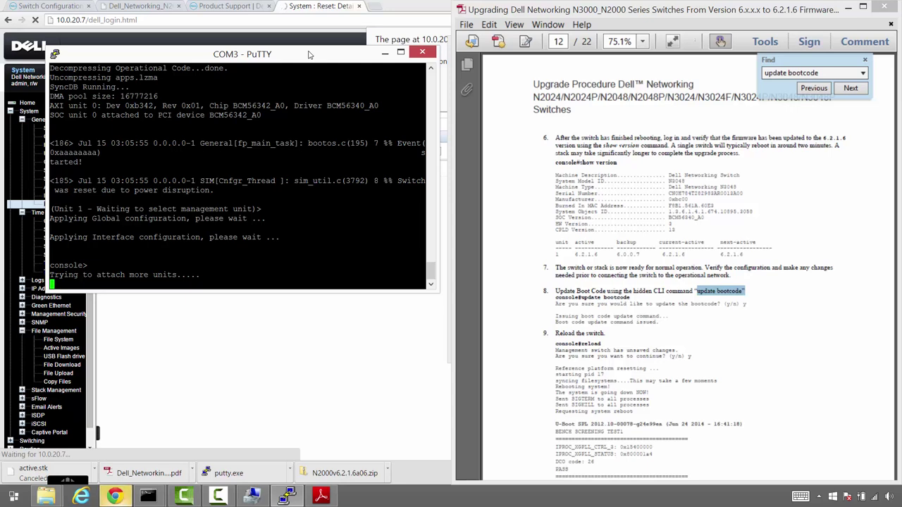
Enter privileged mode with enable and the password, run show version, and begin typing update bootcode
{"action": "key", "text": "Return"}
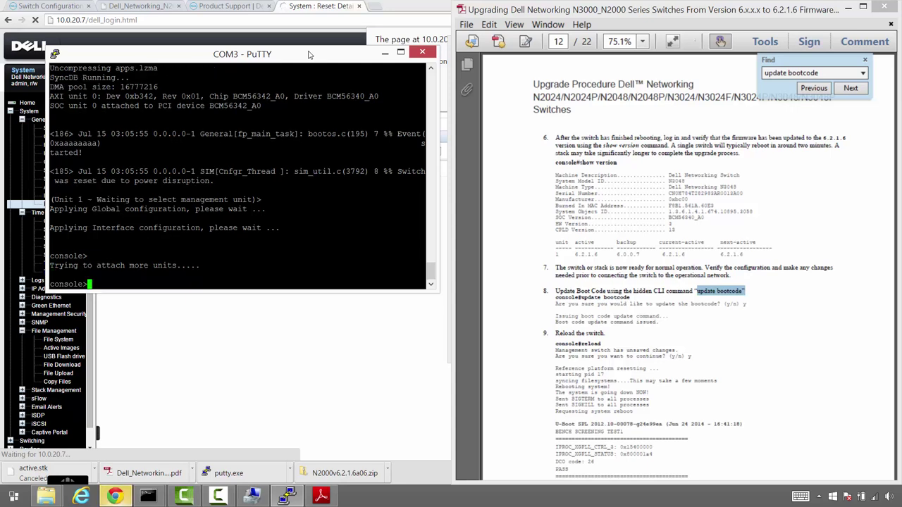
{"action": "type", "text": "enable"}
{"action": "key", "text": "Return"}
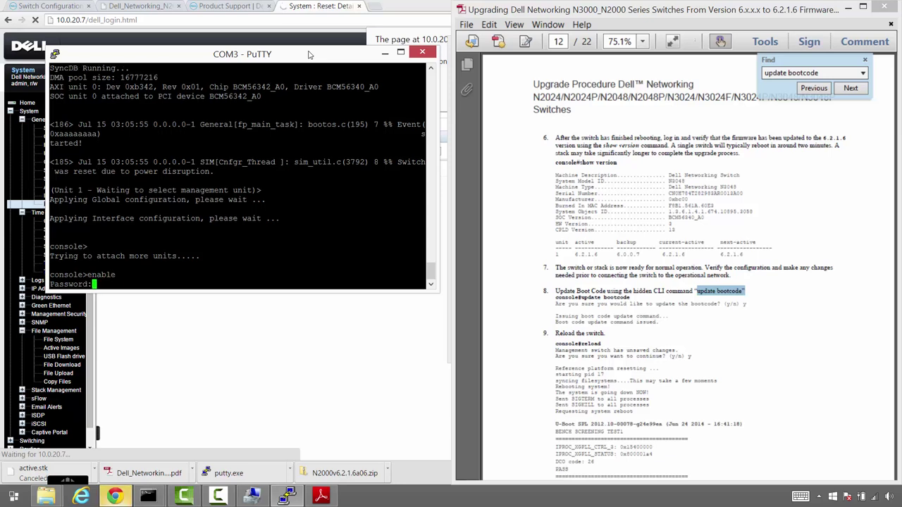
{"action": "type", "text": "********"}
{"action": "key", "text": "Return"}
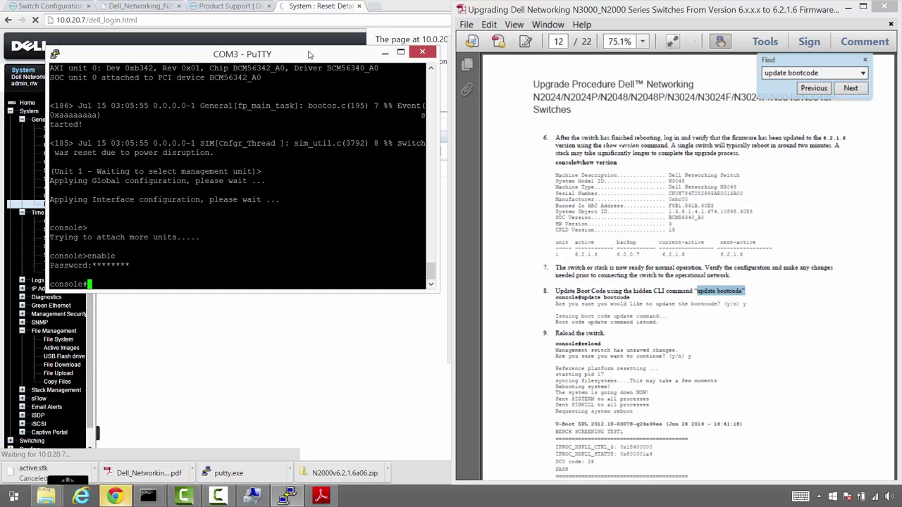
{"action": "type", "text": "show vers"}
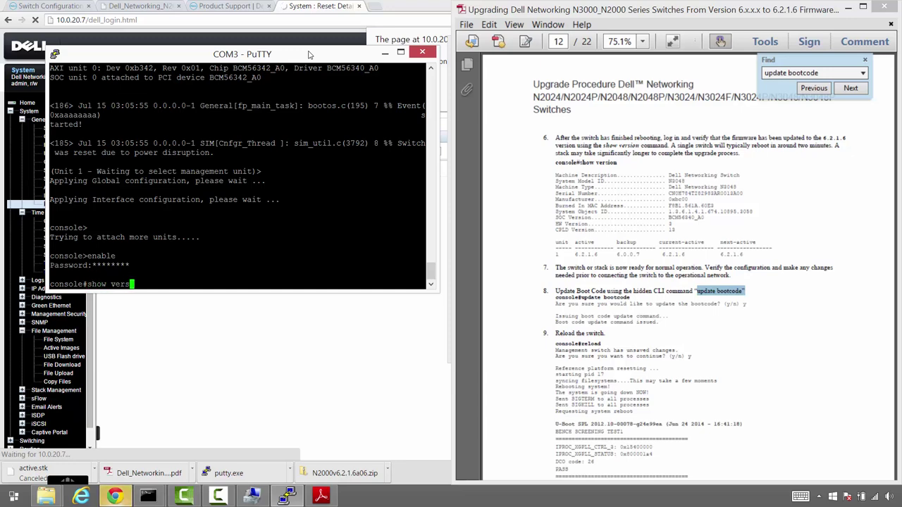
{"action": "type", "text": "ion"}
{"action": "key", "text": "Return"}
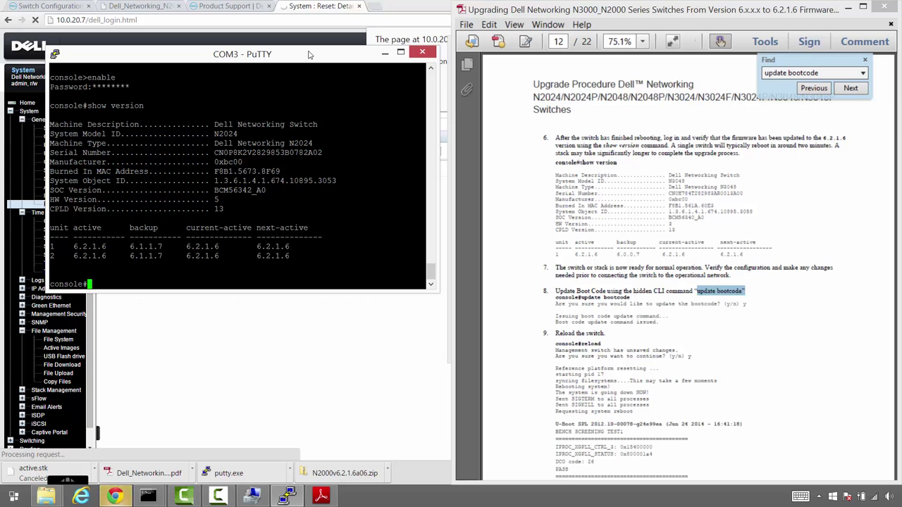
{"action": "type", "text": "update"}
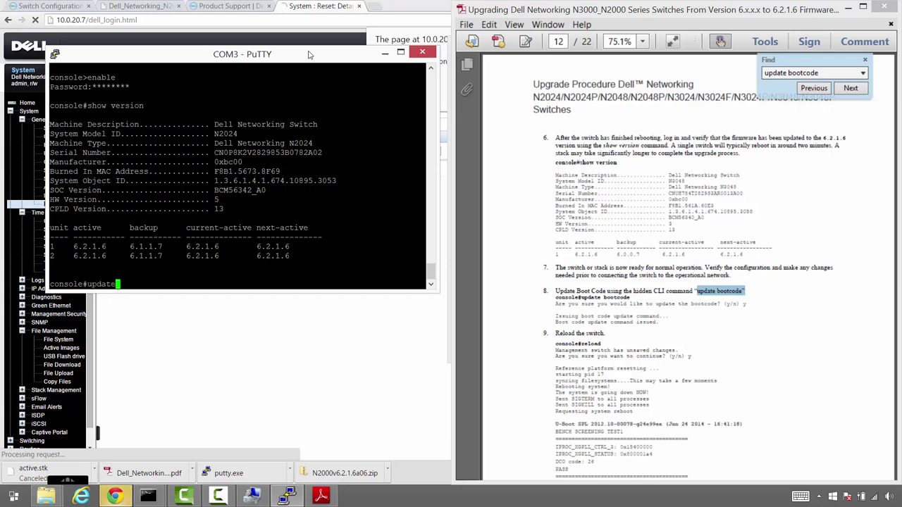
{"action": "type", "text": " bootocde"}
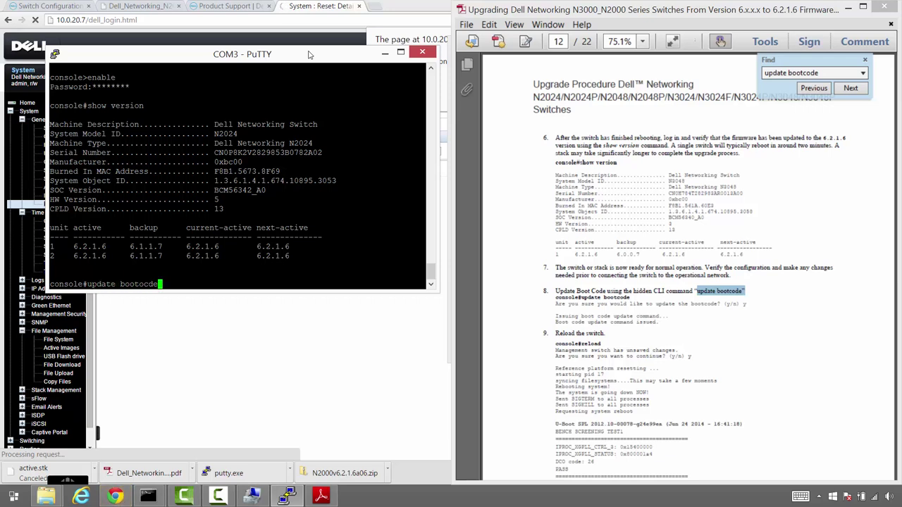
Correct and run update bootcode, answering y, then issue the reload command
{"action": "key", "text": "BackSpace"}
{"action": "key", "text": "BackSpace"}
{"action": "key", "text": "BackSpace"}
{"action": "key", "text": "BackSpace"}
{"action": "type", "text": "code"}
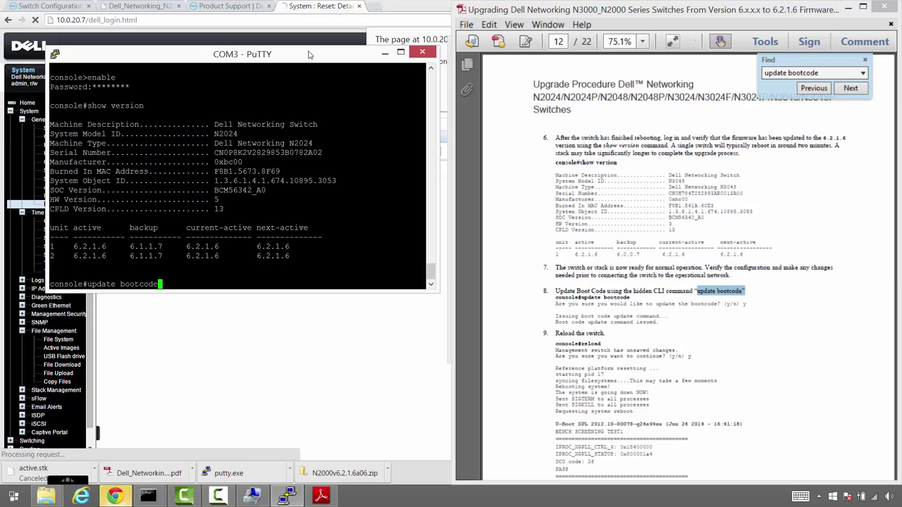
{"action": "key", "text": "Return"}
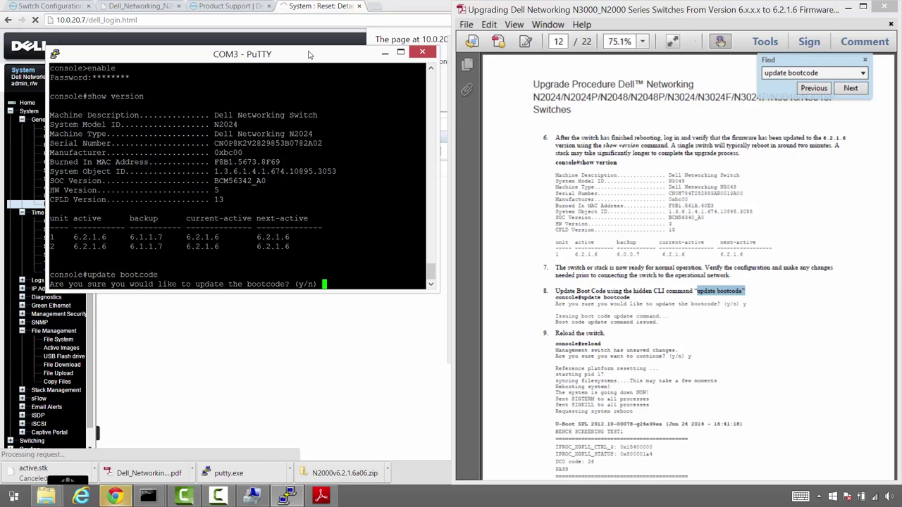
{"action": "type", "text": "y"}
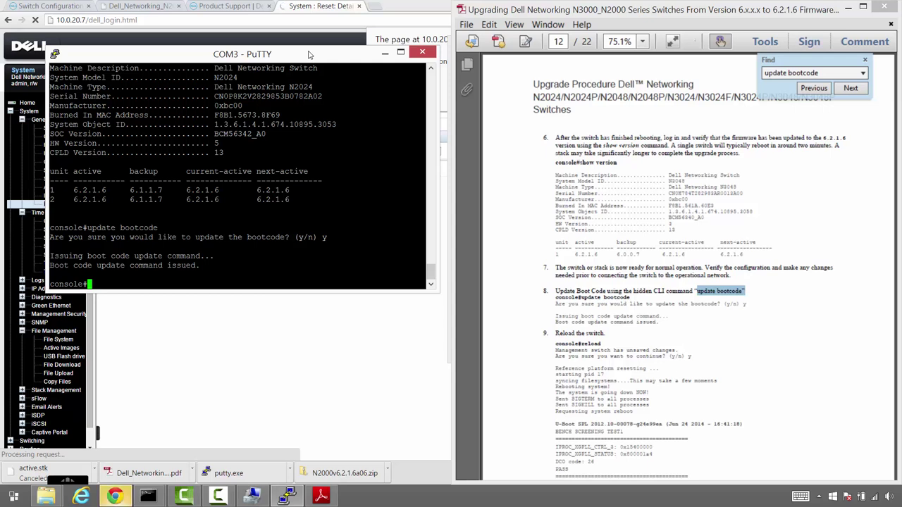
{"action": "type", "text": "reload"}
{"action": "key", "text": "Return"}
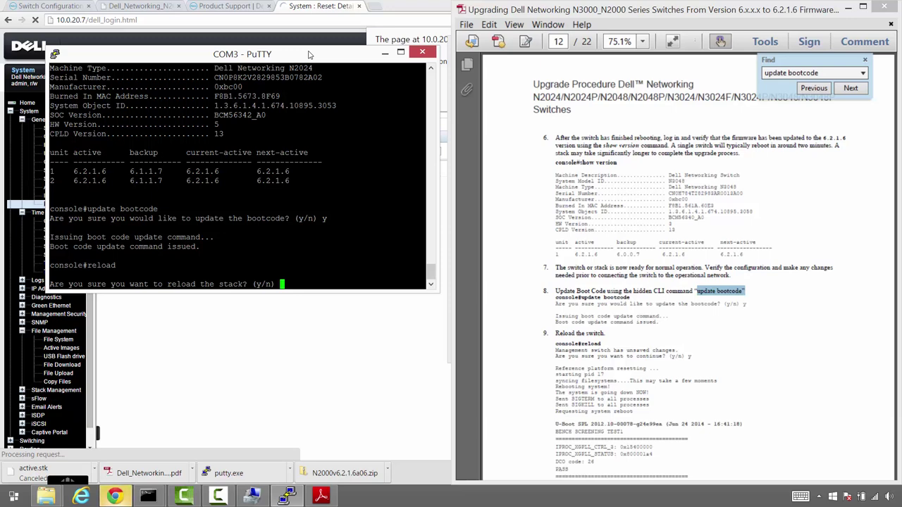
Answer y to confirm the stack reload
{"action": "type", "text": "y"}
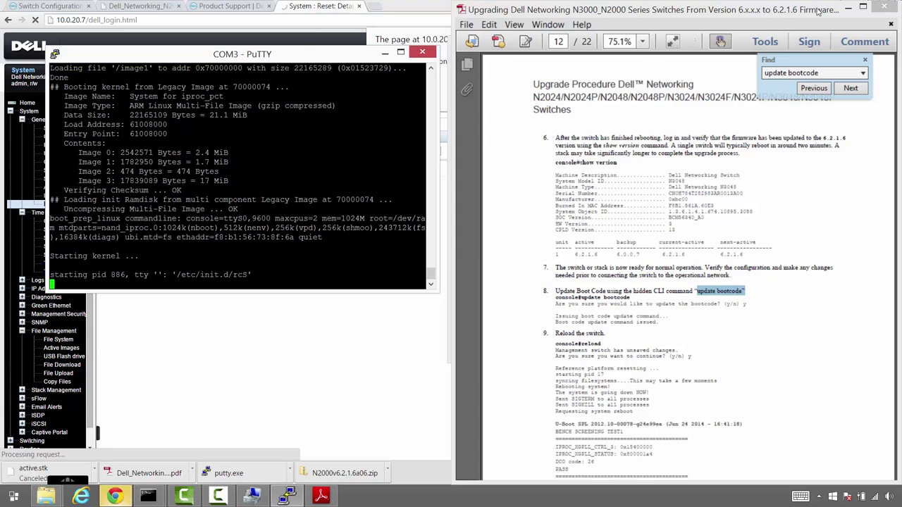
Close Adobe Reader and the firmware folder, get a console prompt after boot, and minimize PuTTY
{"action": "left_click", "coordinate": [886, 6]}
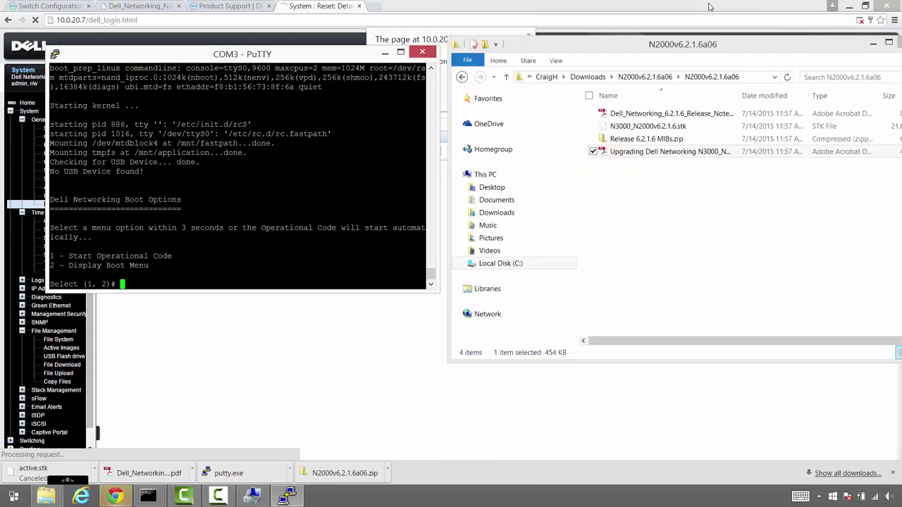
{"action": "left_click", "coordinate": [898, 42]}
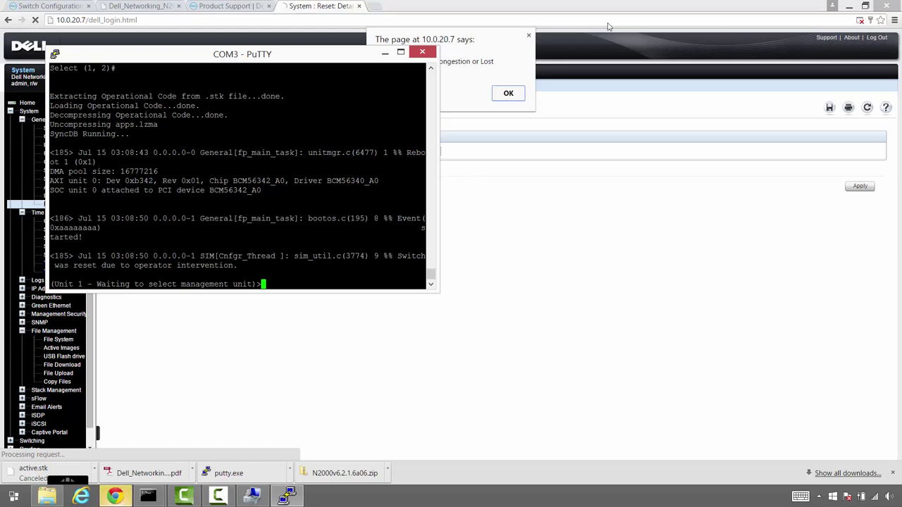
{"action": "key", "text": "Return"}
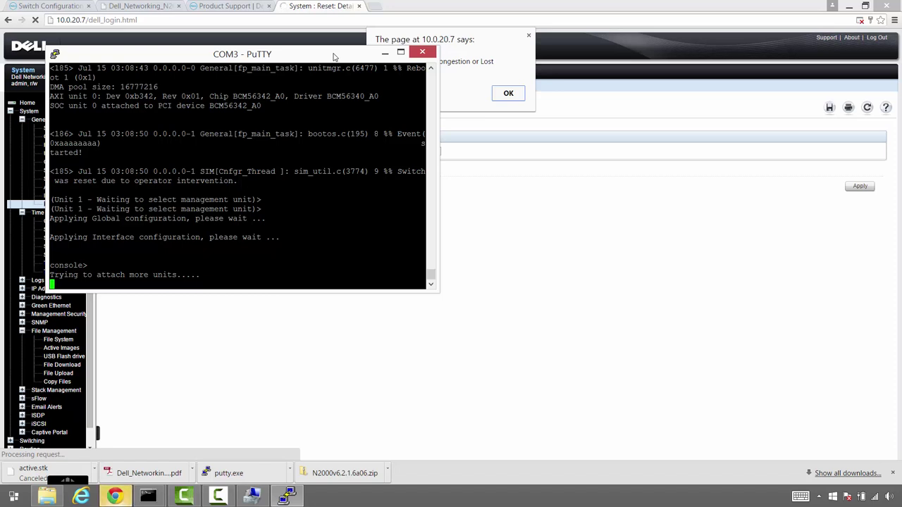
{"action": "key", "text": "Return"}
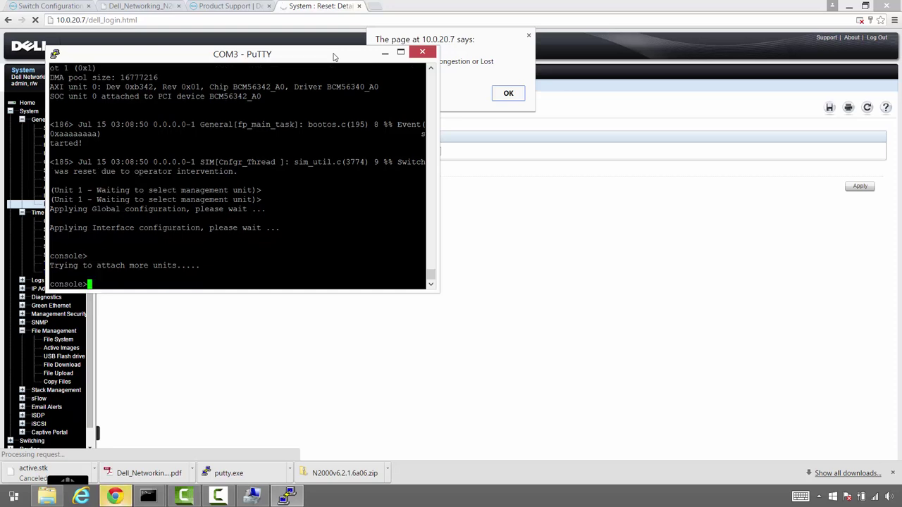
{"action": "left_click", "coordinate": [384, 53]}
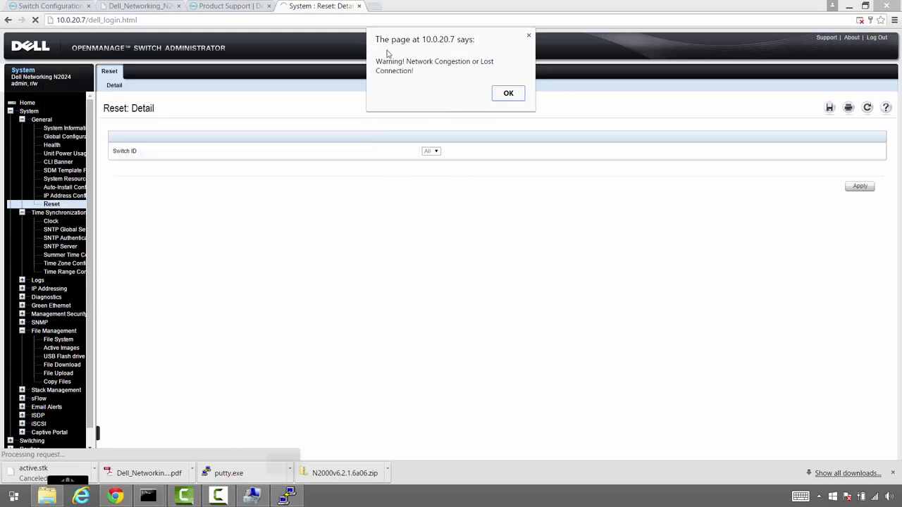
Dismiss the lost-connection alert, log in with the admin credentials, and decline saving the password
{"action": "left_click", "coordinate": [509, 94]}
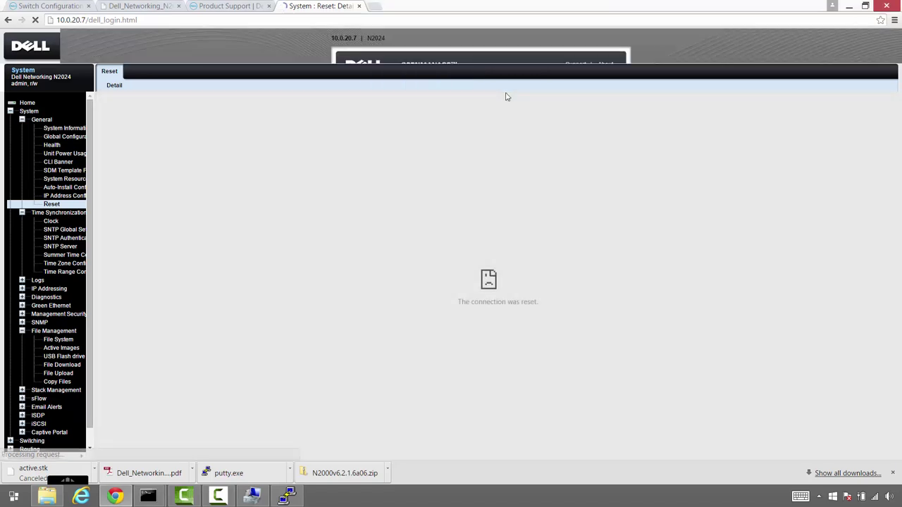
{"action": "type", "text": "admin"}
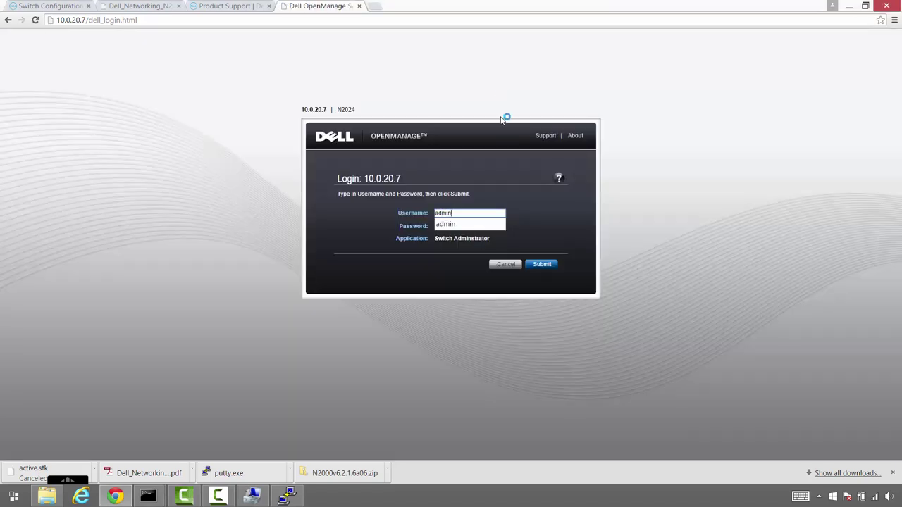
{"action": "key", "text": "Tab"}
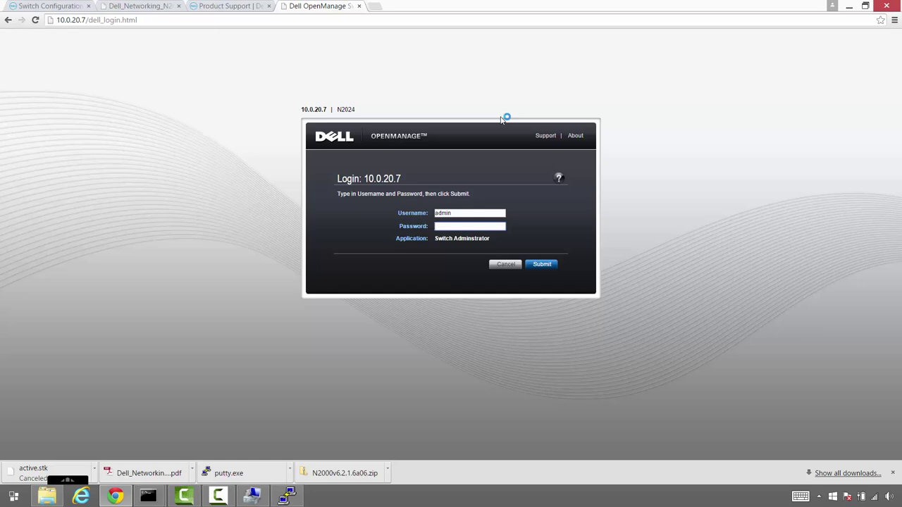
{"action": "type", "text": "admin"}
{"action": "key", "text": "Return"}
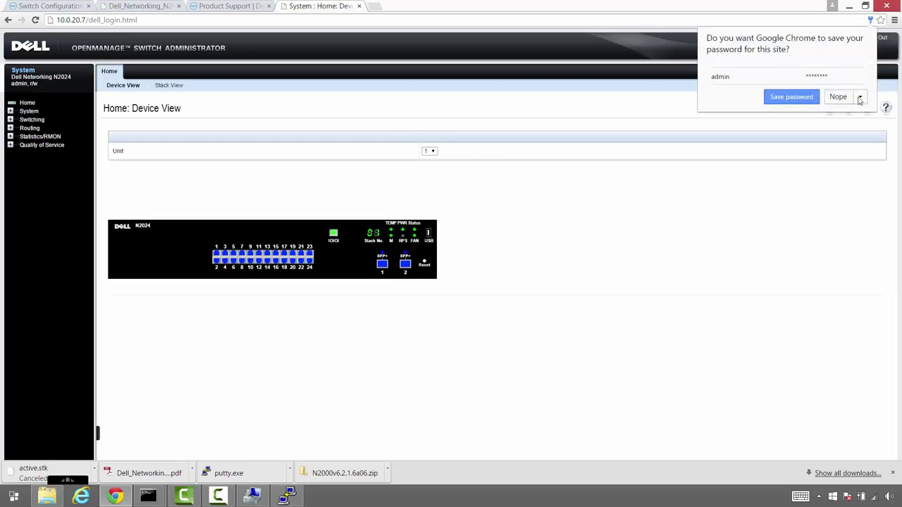
{"action": "left_click", "coordinate": [840, 98]}
Go to System > General > System Information
{"action": "left_click", "coordinate": [10, 111]}
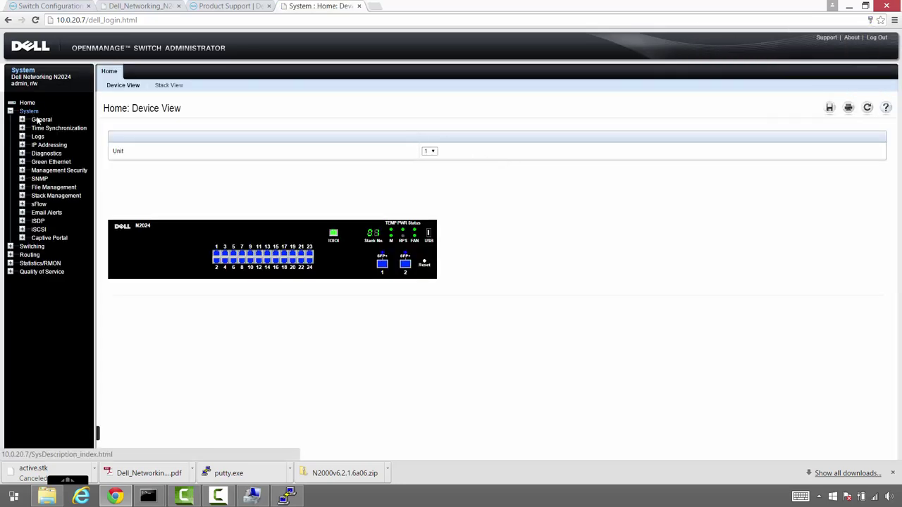
{"action": "left_click", "coordinate": [22, 119]}
{"action": "left_click", "coordinate": [53, 129]}
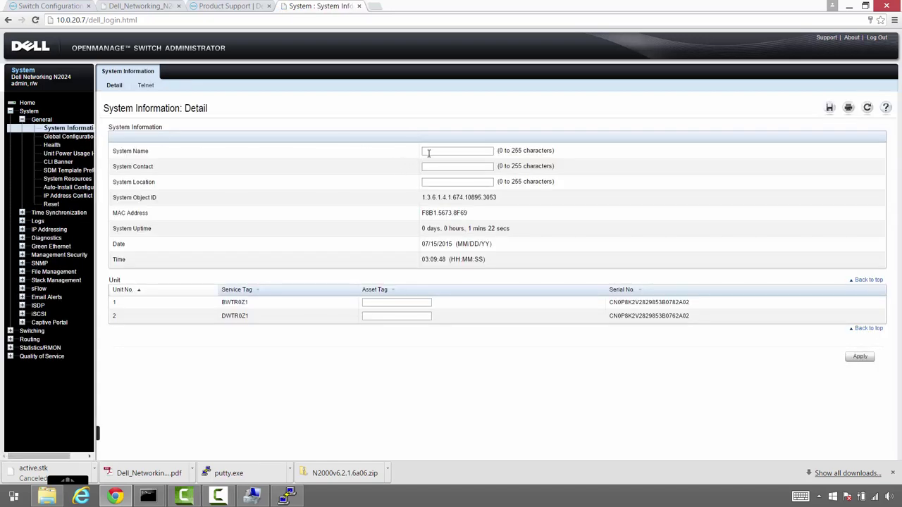
Enter system name BANVSANSTACK01, contact Technology Department and location Server Room, then apply
{"action": "left_click", "coordinate": [433, 150]}
{"action": "type", "text": "BANV"}
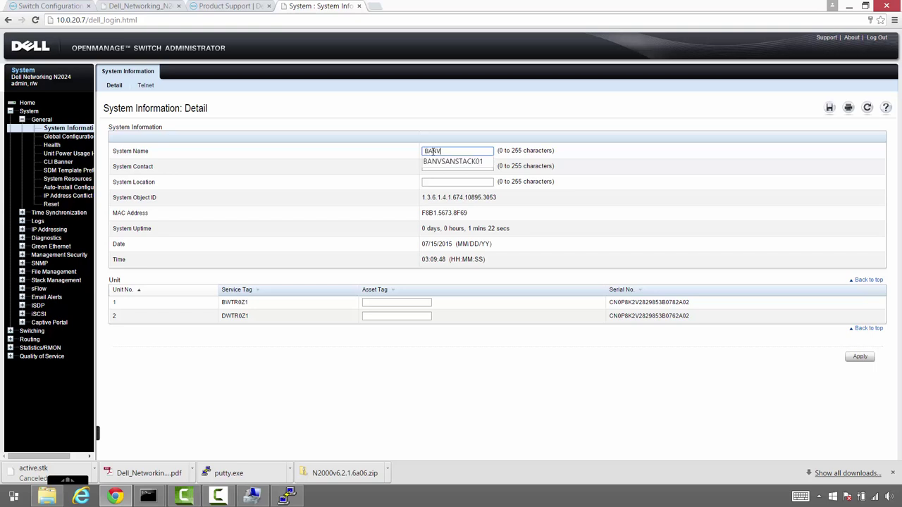
{"action": "type", "text": "SAN"}
{"action": "key", "text": "Down"}
{"action": "key", "text": "Return"}
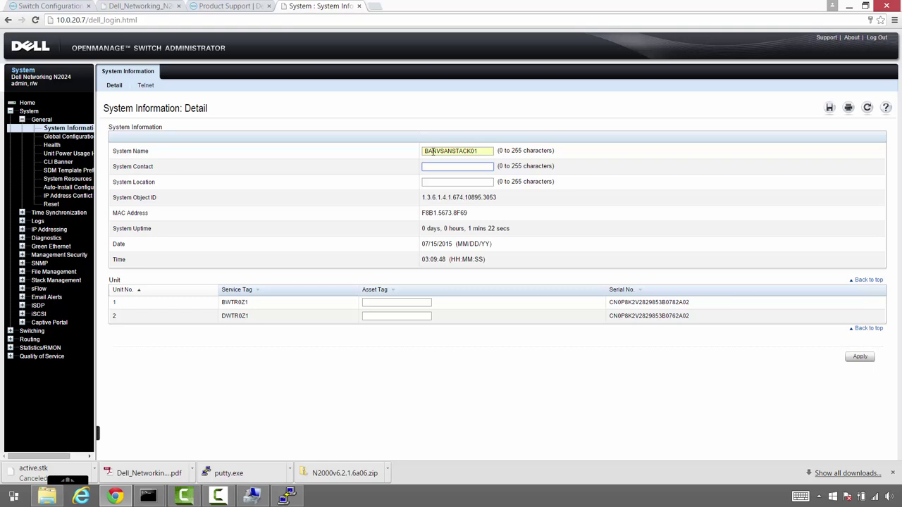
{"action": "type", "text": "Te"}
{"action": "key", "text": "Down"}
{"action": "key", "text": "Tab"}
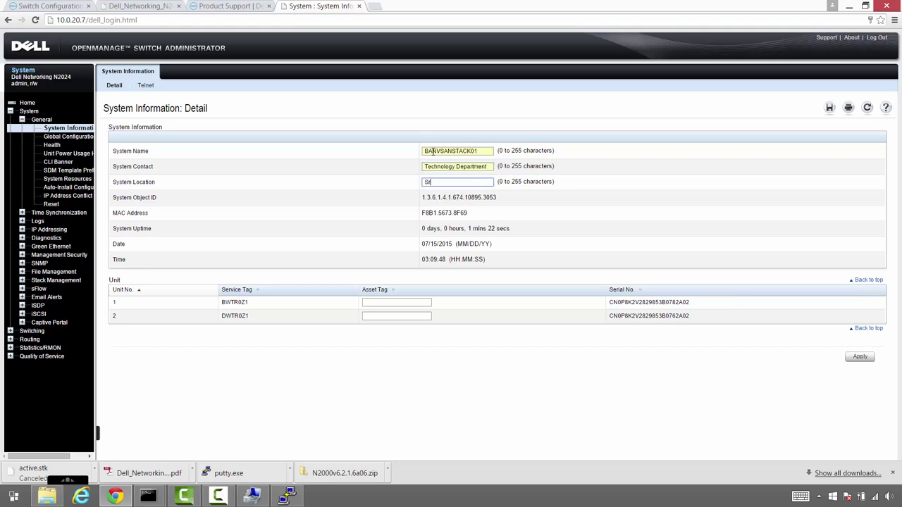
{"action": "type", "text": "Se"}
{"action": "key", "text": "Down"}
{"action": "key", "text": "Down"}
{"action": "key", "text": "Tab"}
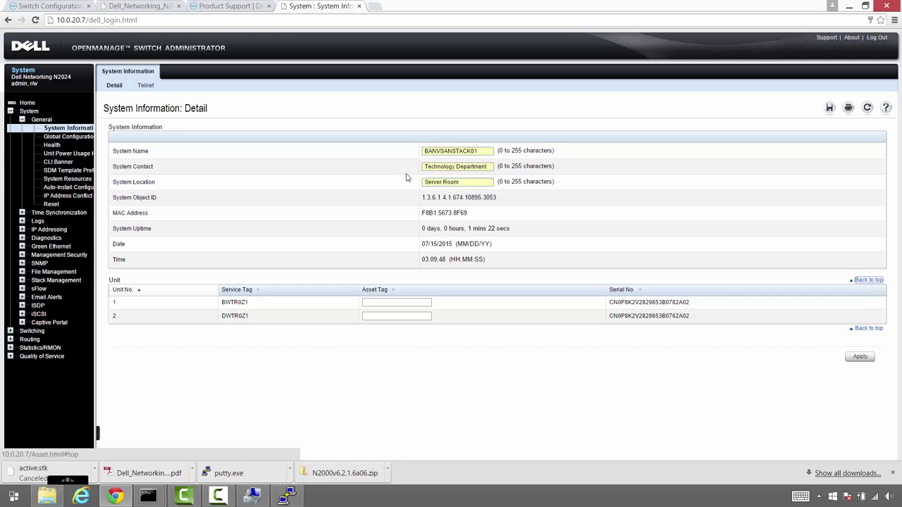
{"action": "left_click", "coordinate": [861, 362]}
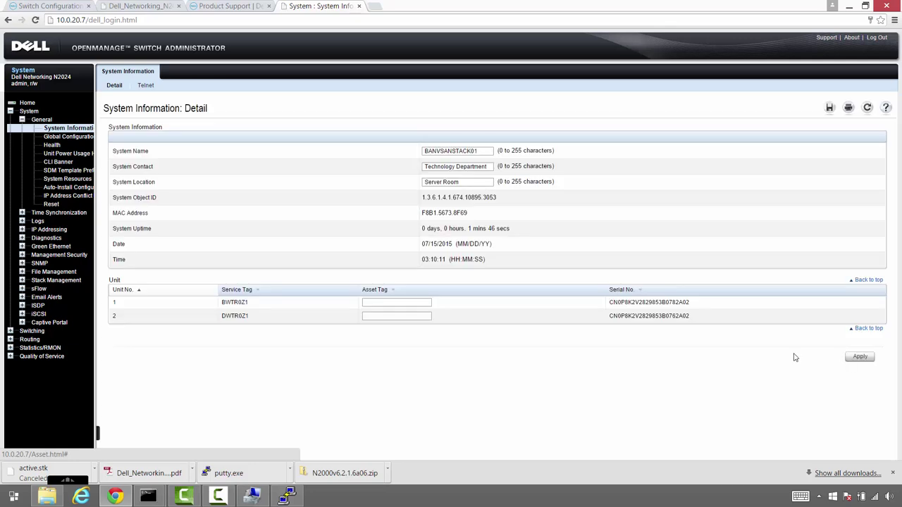
Enable the SNTP client and Receive Unicast Servers Update in SNTP Global Settings, then apply
{"action": "left_click", "coordinate": [71, 136]}
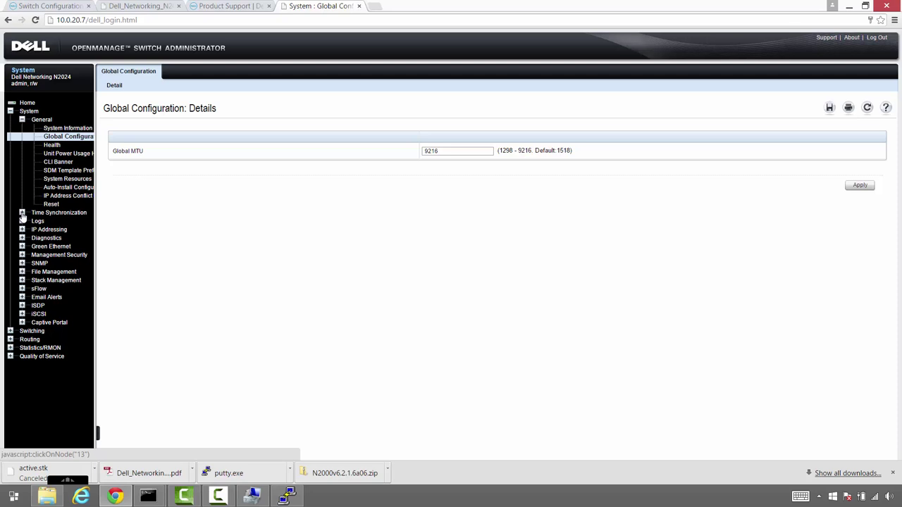
{"action": "left_click", "coordinate": [22, 212]}
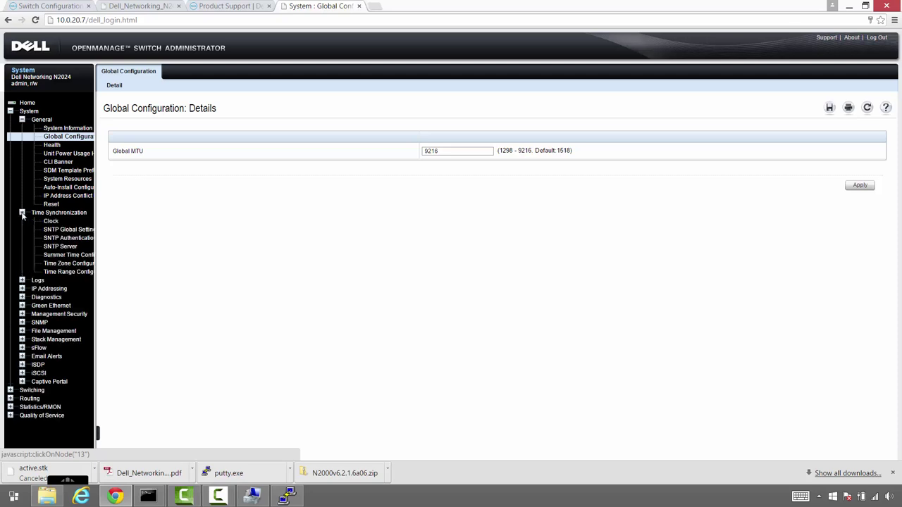
{"action": "left_click", "coordinate": [56, 230]}
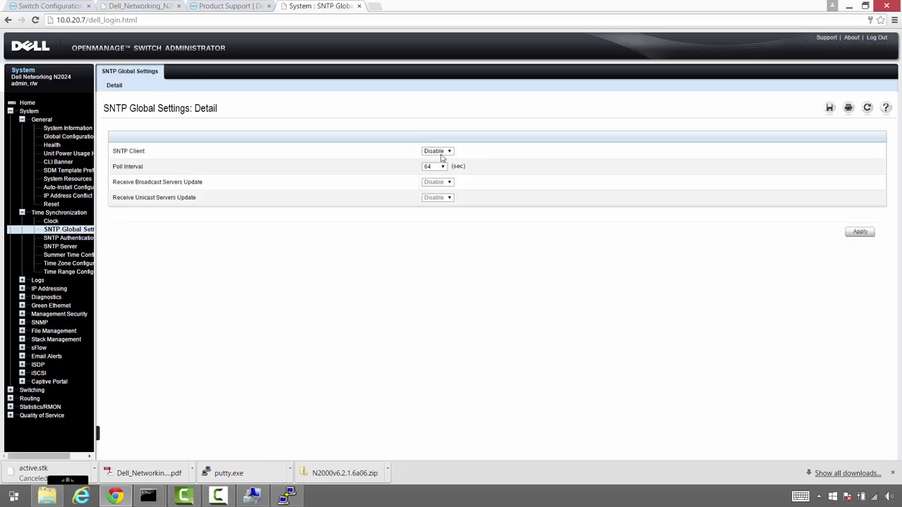
{"action": "left_click", "coordinate": [438, 150]}
{"action": "left_click", "coordinate": [434, 159]}
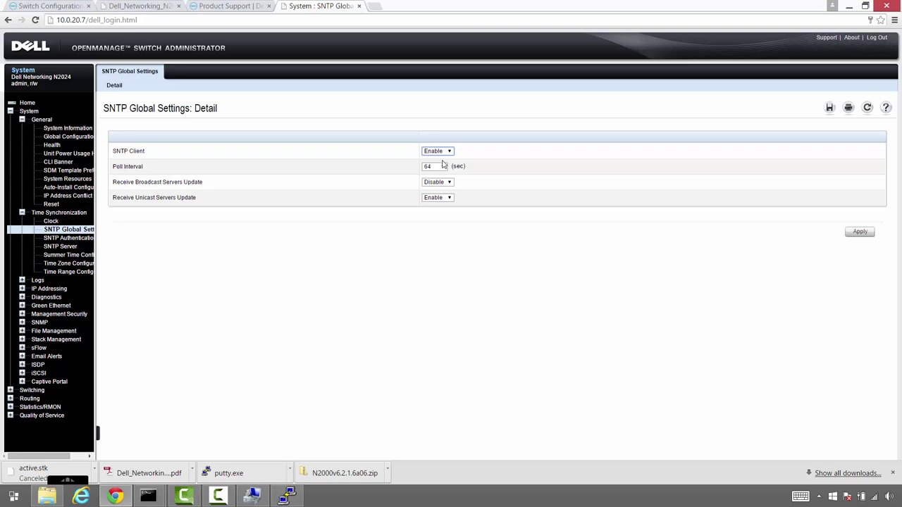
{"action": "left_click", "coordinate": [862, 234]}
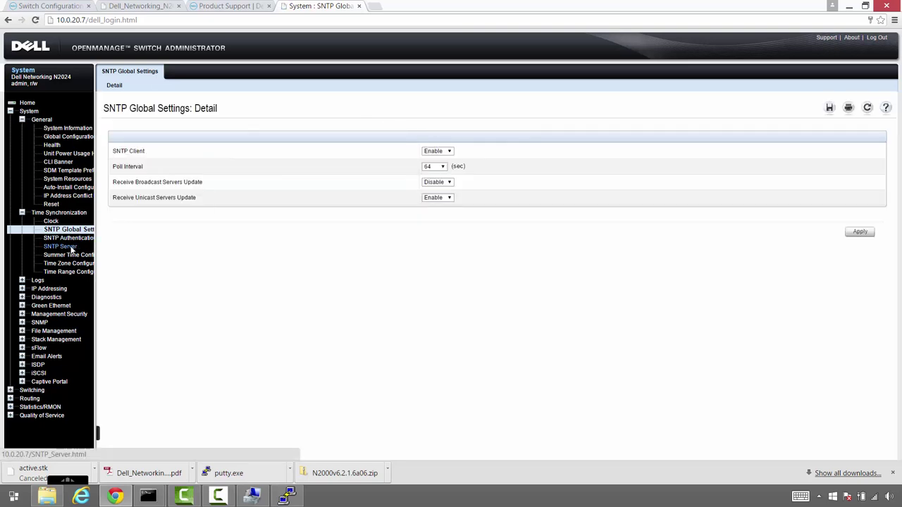
{"action": "left_click", "coordinate": [72, 247]}
Add us.pool.ntp.org as a DNS-type SNTP server and view it on the Detail page
{"action": "left_click", "coordinate": [143, 86]}
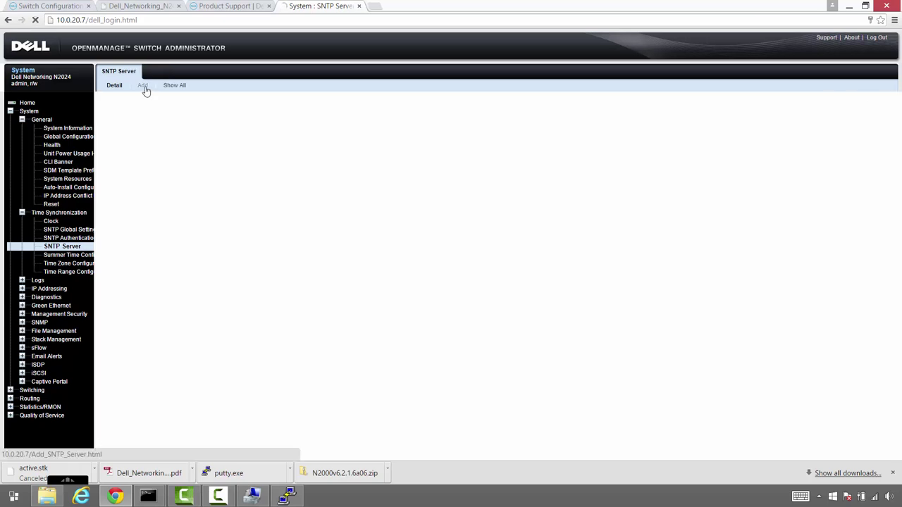
{"action": "left_click", "coordinate": [436, 167]}
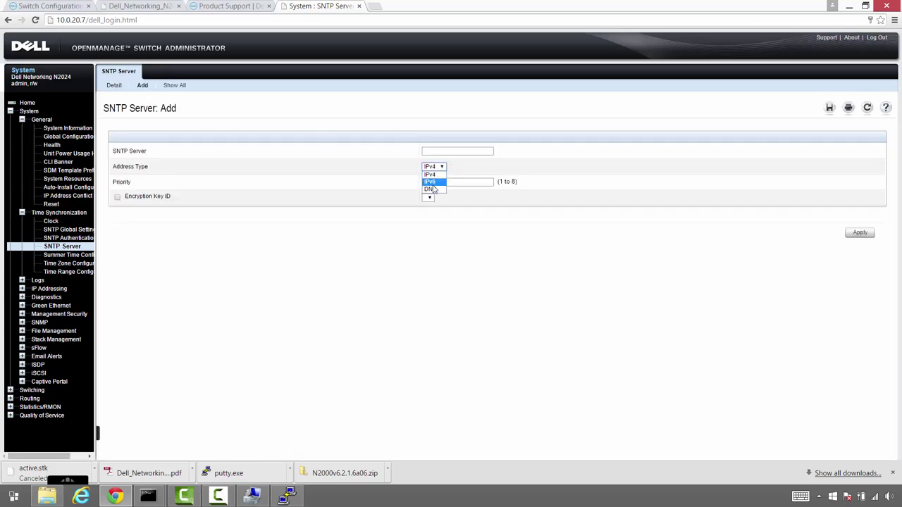
{"action": "left_click", "coordinate": [432, 181]}
{"action": "left_click", "coordinate": [434, 167]}
{"action": "left_click", "coordinate": [432, 196]}
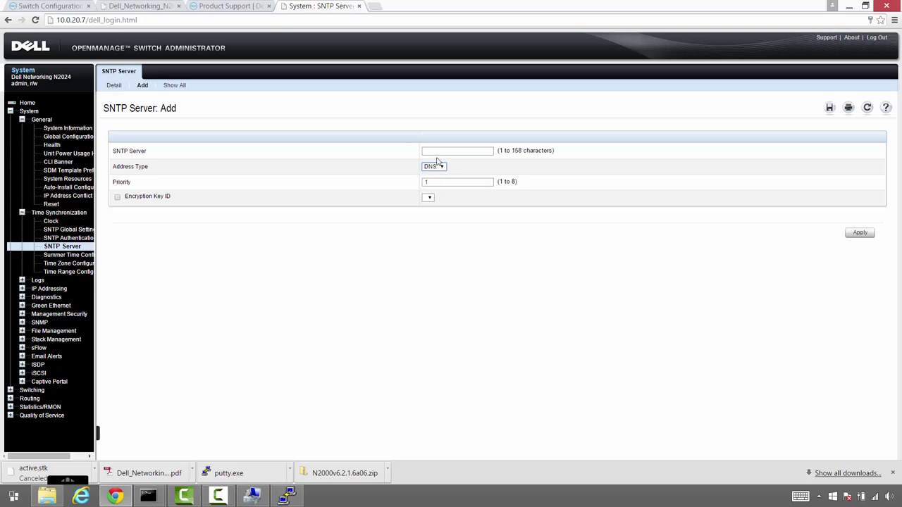
{"action": "left_click", "coordinate": [436, 152]}
{"action": "type", "text": "us.p"}
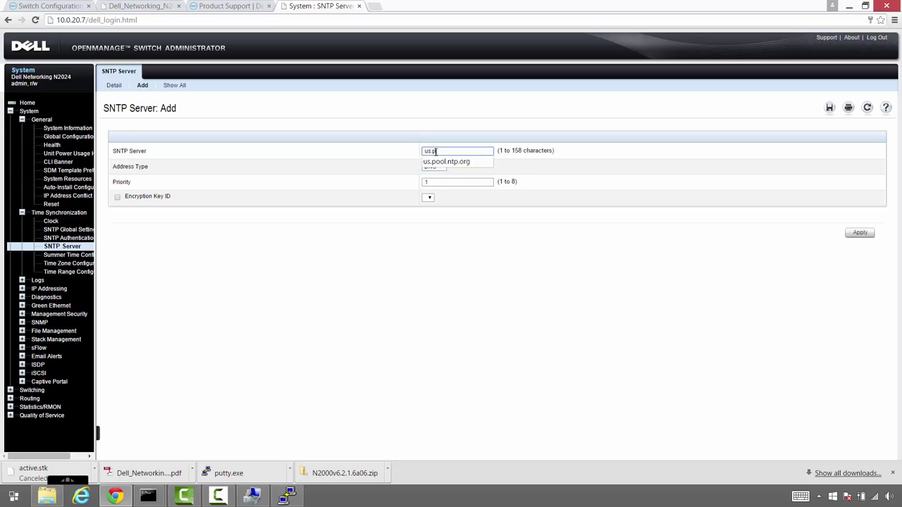
{"action": "type", "text": "ool.ntp.o"}
{"action": "key", "text": "Down"}
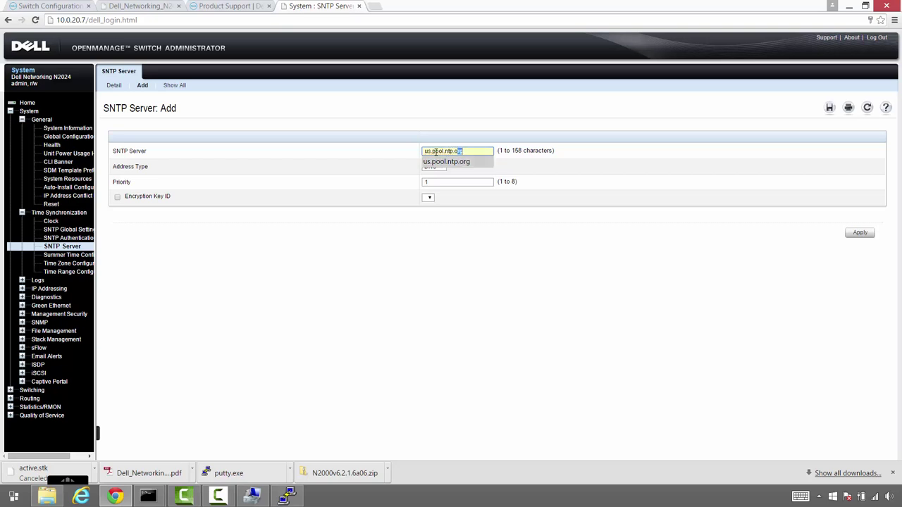
{"action": "key", "text": "Return"}
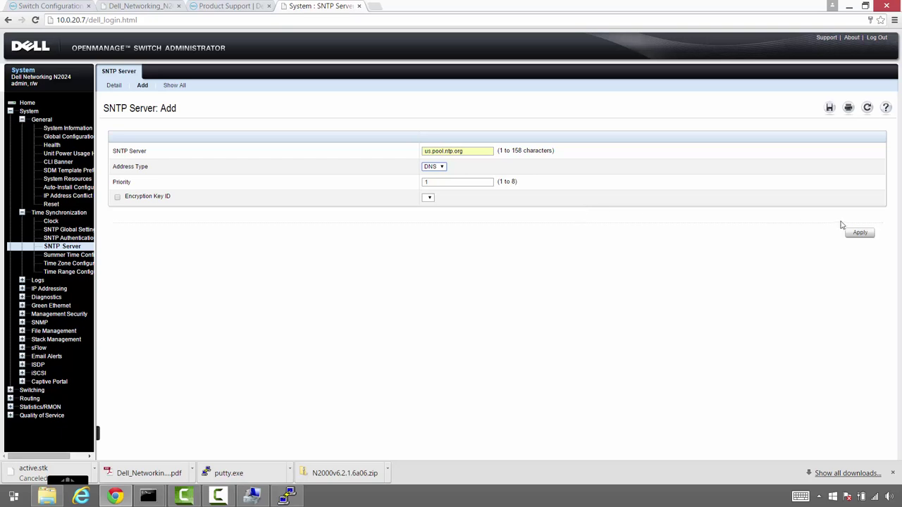
{"action": "left_click", "coordinate": [860, 234]}
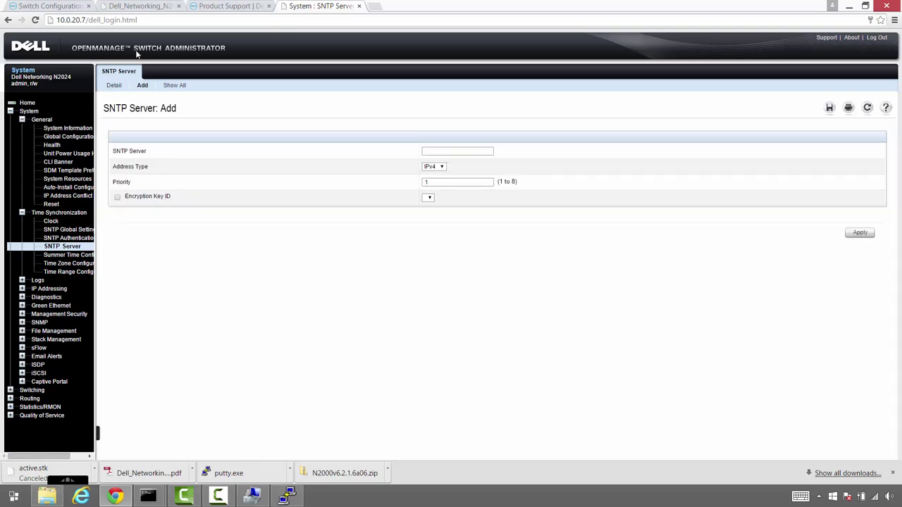
{"action": "left_click", "coordinate": [114, 86]}
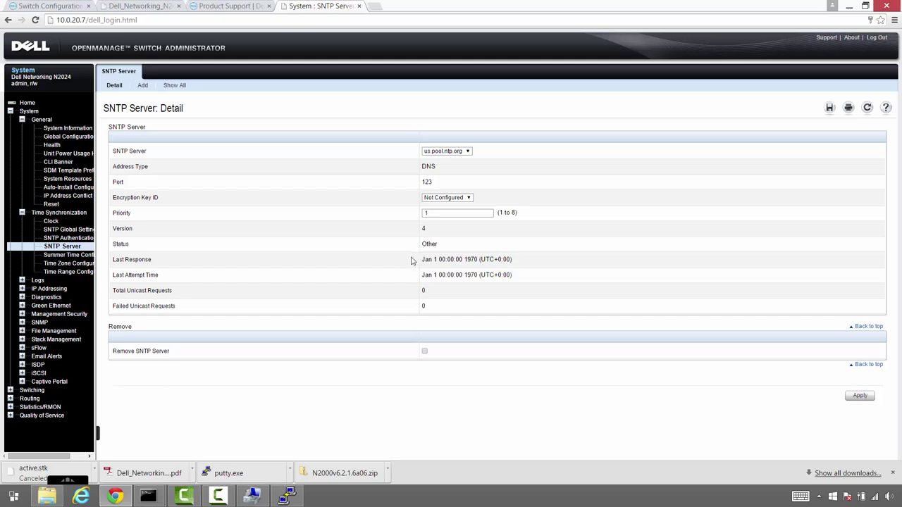
Turn on summer time in Summer Time Configuration and make it recurring
{"action": "left_click", "coordinate": [69, 231]}
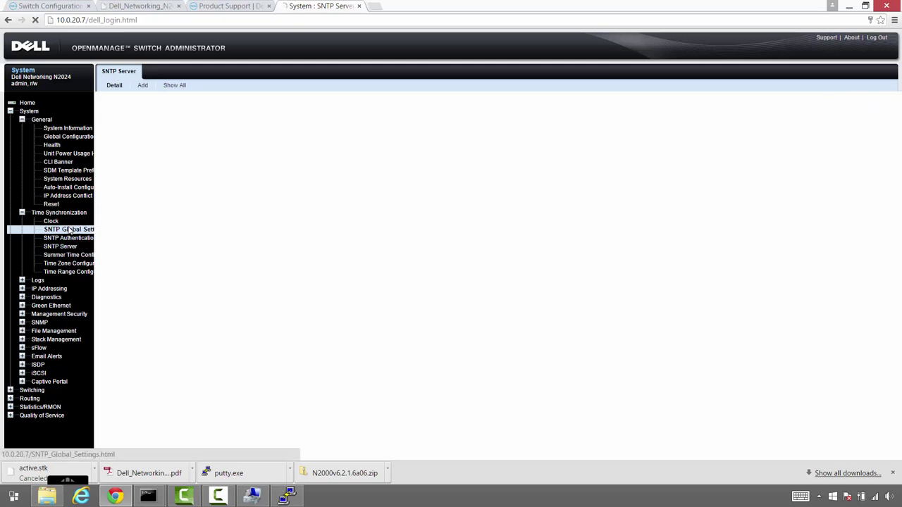
{"action": "left_click", "coordinate": [71, 239]}
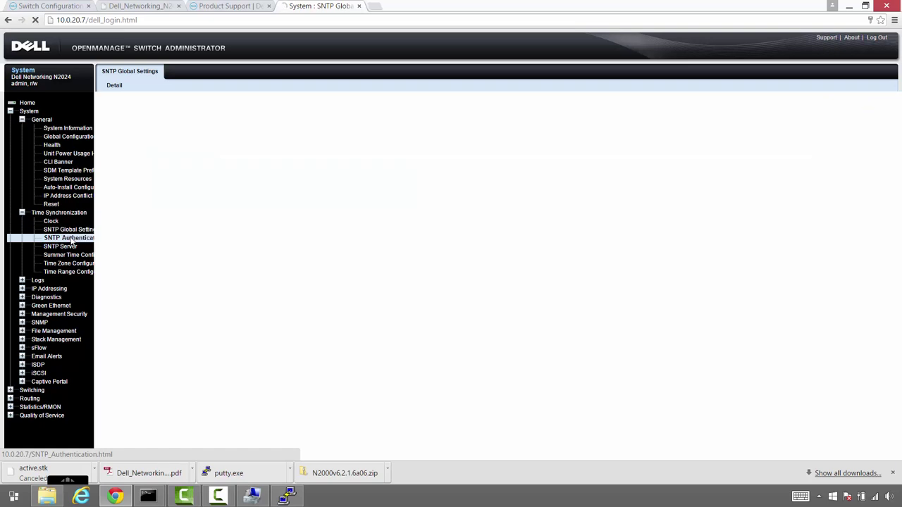
{"action": "left_click", "coordinate": [67, 255]}
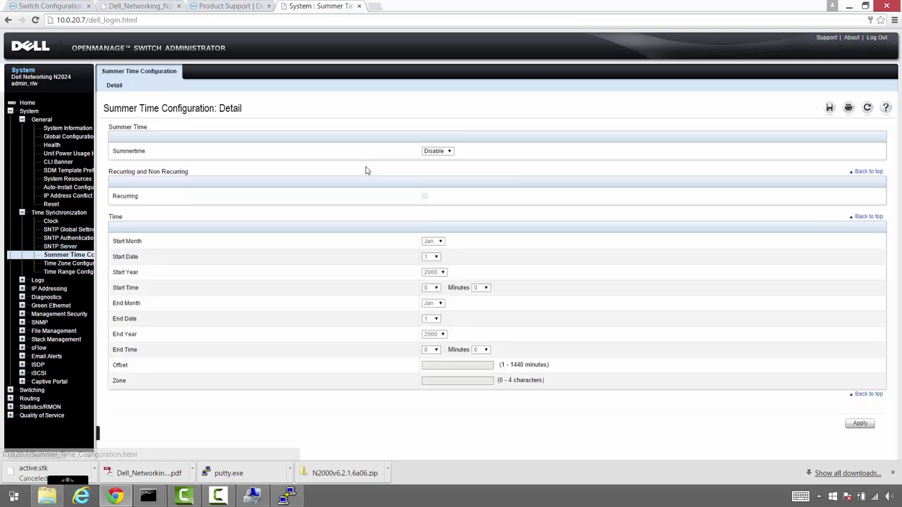
{"action": "left_click", "coordinate": [444, 154]}
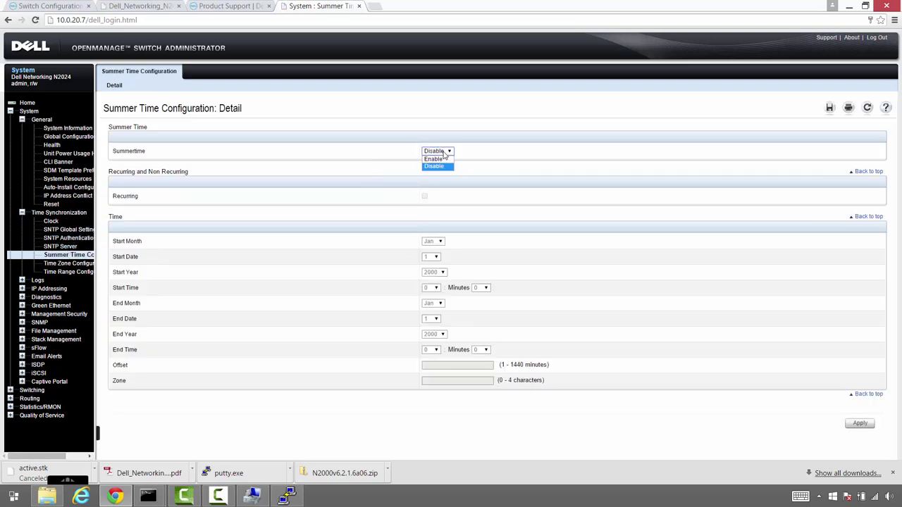
{"action": "left_click", "coordinate": [441, 168]}
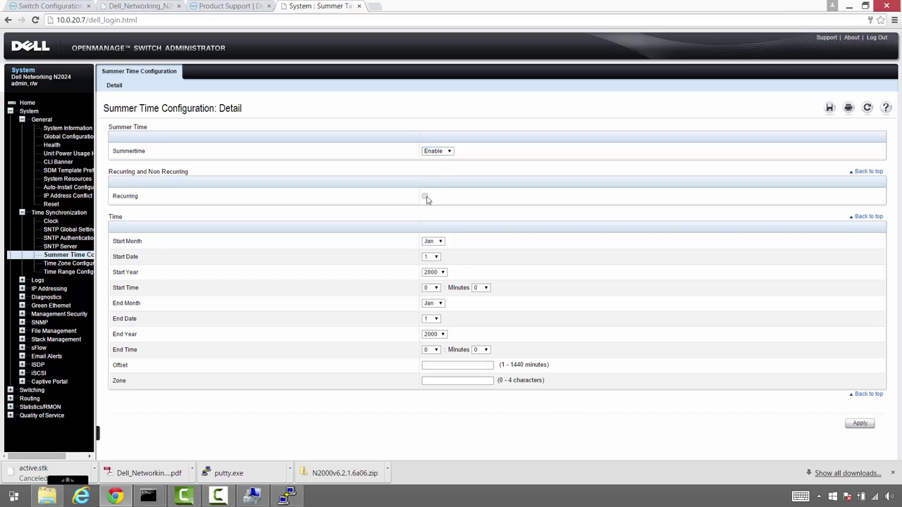
{"action": "left_click", "coordinate": [425, 197]}
{"action": "left_click", "coordinate": [436, 242]}
{"action": "left_click", "coordinate": [432, 249]}
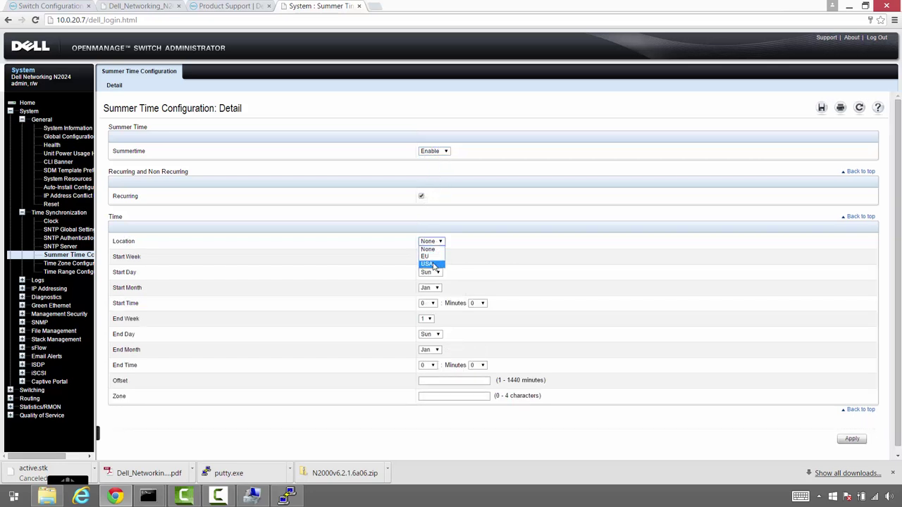
Set the summer time start to week 2 of March at hour 2
{"action": "left_click", "coordinate": [426, 257]}
{"action": "left_click", "coordinate": [427, 272]}
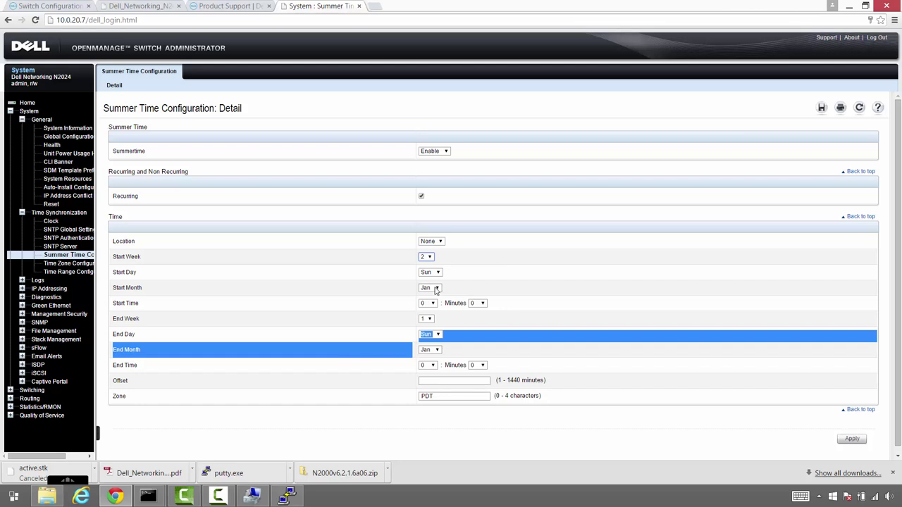
{"action": "left_click", "coordinate": [436, 290]}
{"action": "left_click", "coordinate": [433, 313]}
{"action": "left_click", "coordinate": [430, 304]}
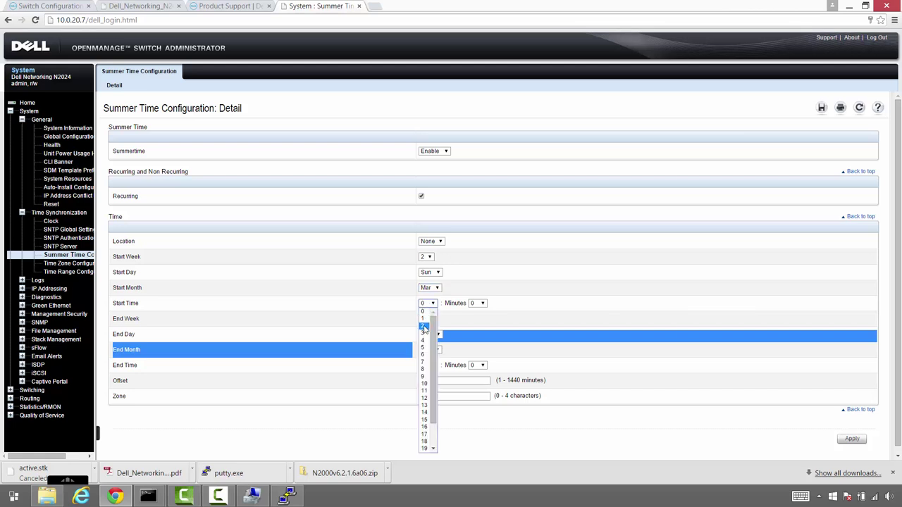
{"action": "left_click", "coordinate": [425, 323]}
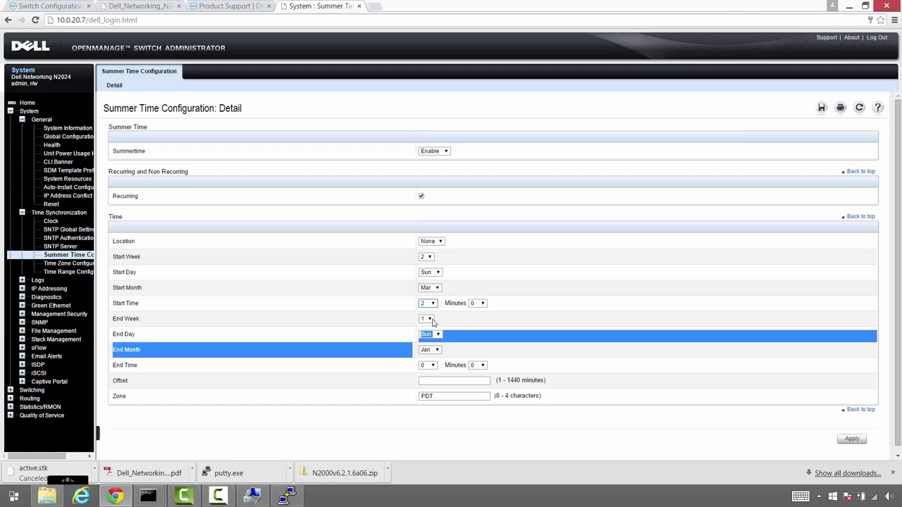
Set the end to November at hour 2 with a 60-minute offset and apply
{"action": "left_click", "coordinate": [431, 350]}
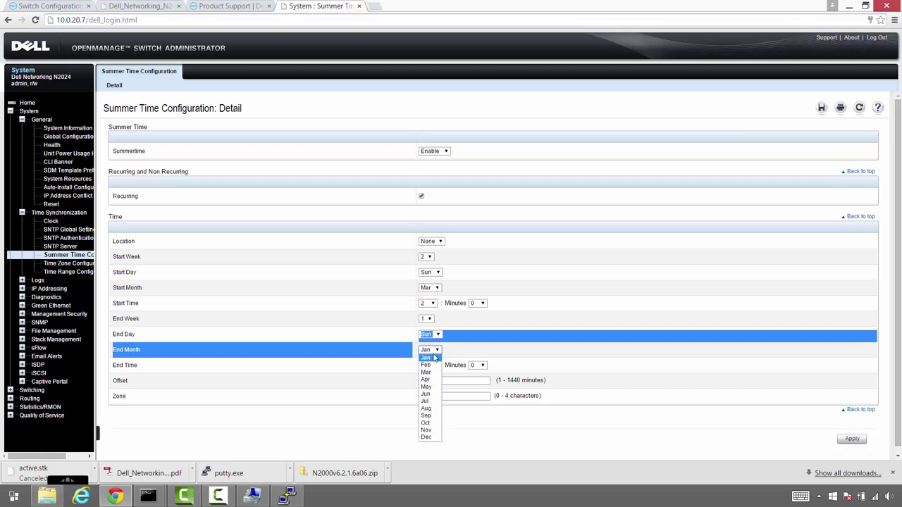
{"action": "left_click", "coordinate": [429, 430]}
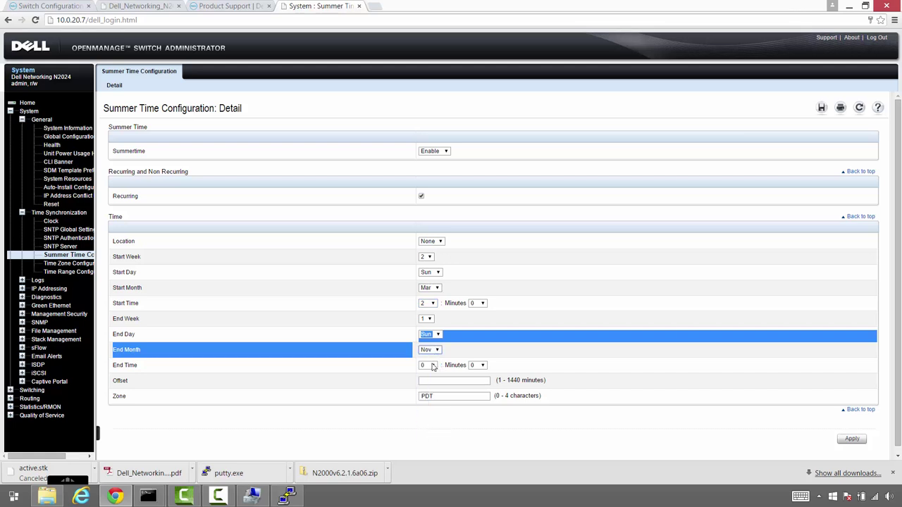
{"action": "left_click", "coordinate": [432, 365]}
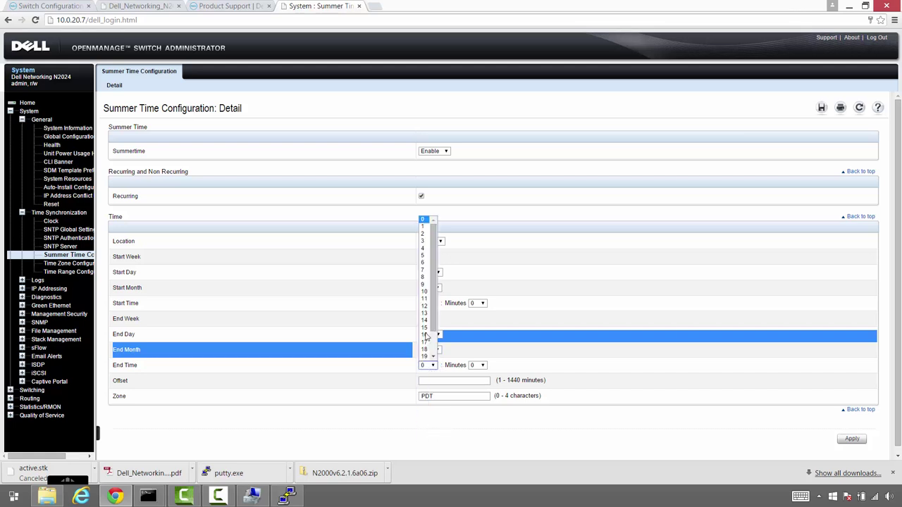
{"action": "left_click", "coordinate": [424, 235]}
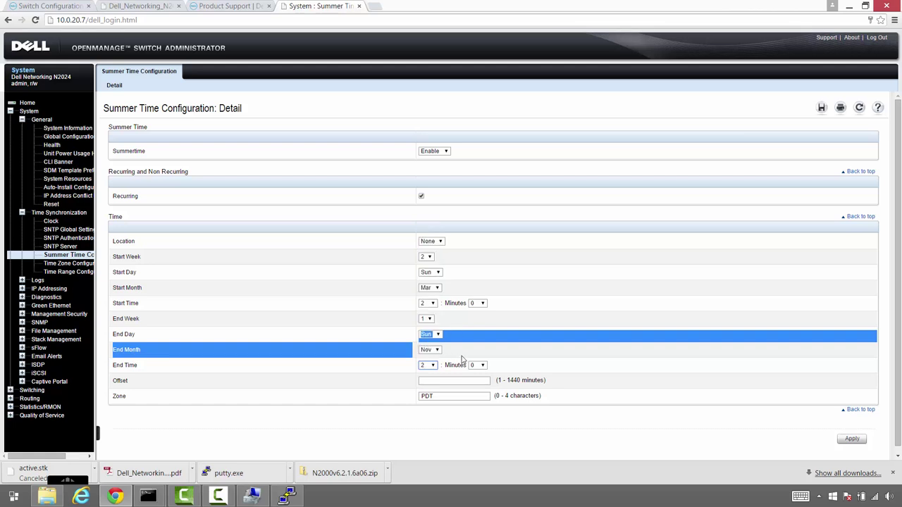
{"action": "left_click", "coordinate": [439, 381]}
{"action": "type", "text": "6"}
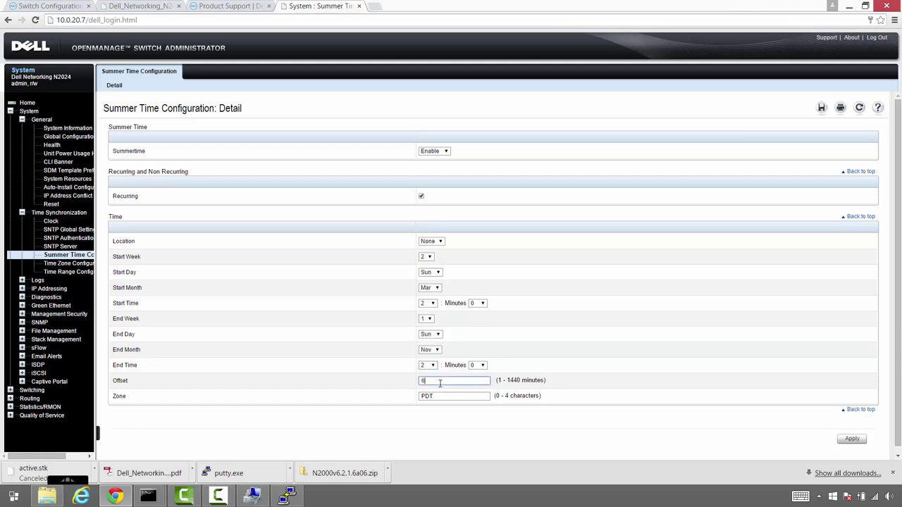
{"action": "type", "text": "0"}
{"action": "left_click", "coordinate": [849, 440]}
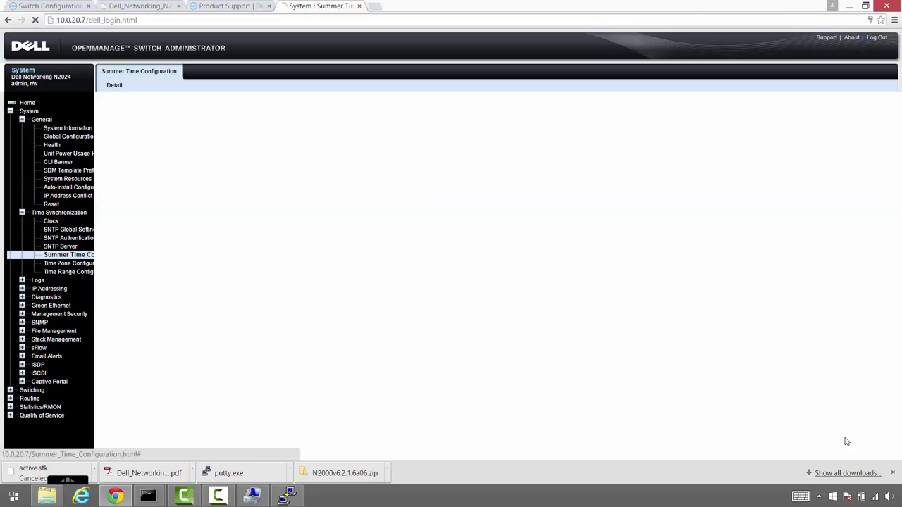
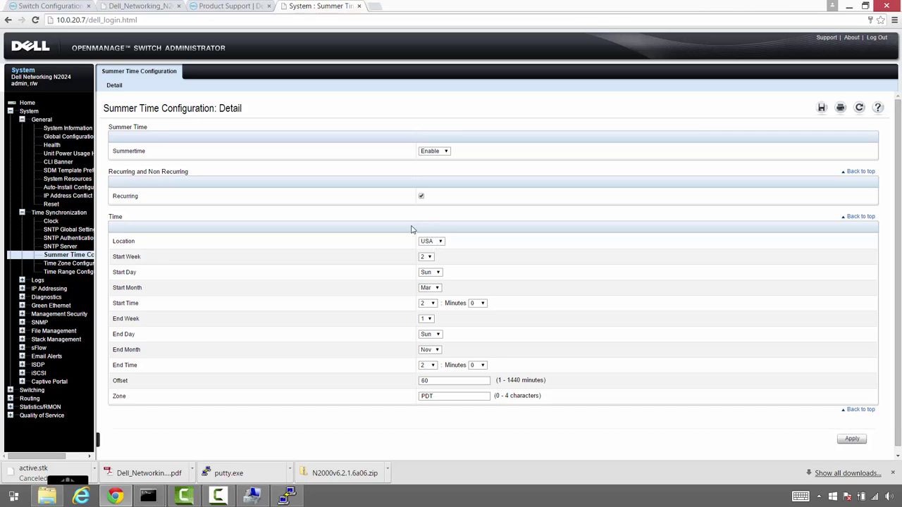
Enter banv.internal on the Default Domain Name page under IP Addressing and apply it
{"action": "left_click", "coordinate": [58, 291]}
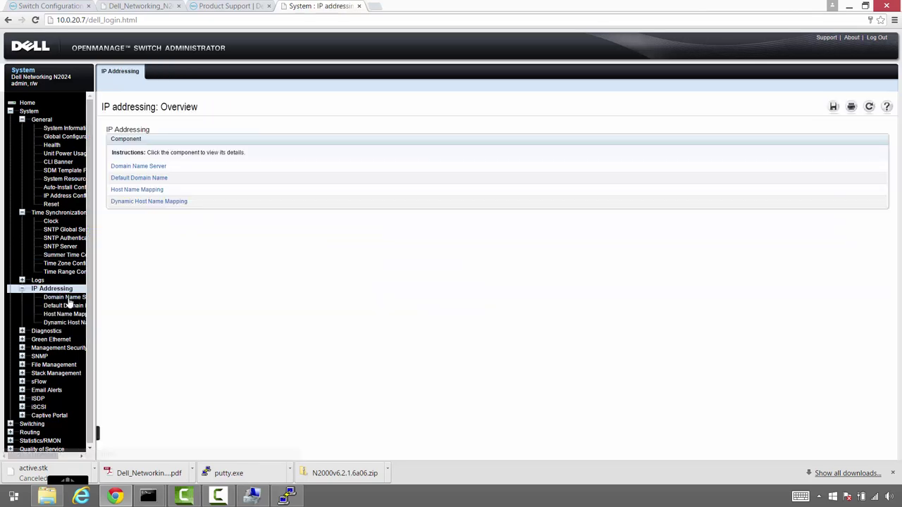
{"action": "left_click", "coordinate": [69, 297]}
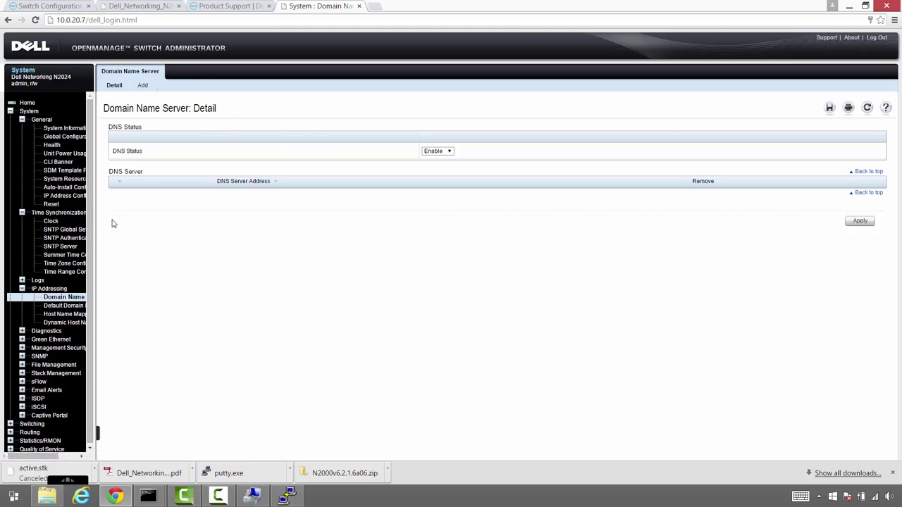
{"action": "left_click", "coordinate": [66, 310]}
{"action": "left_click", "coordinate": [458, 152]}
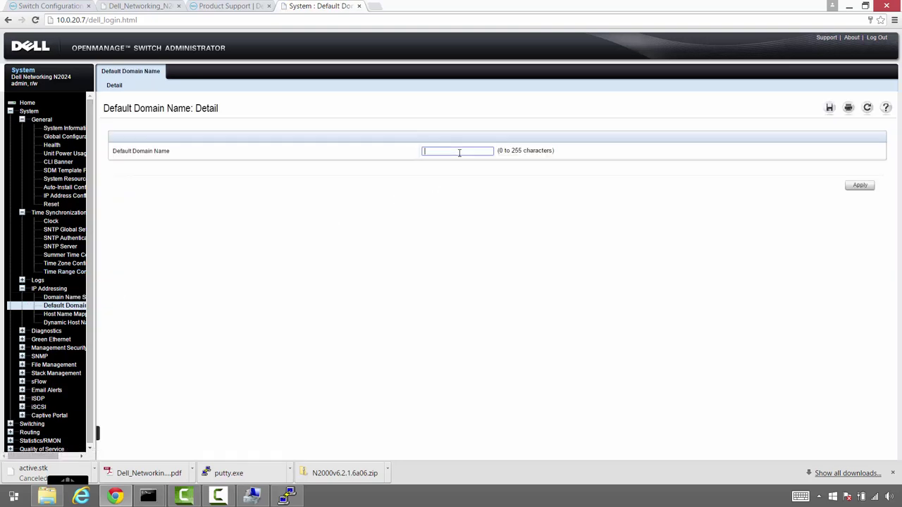
{"action": "type", "text": "banv"}
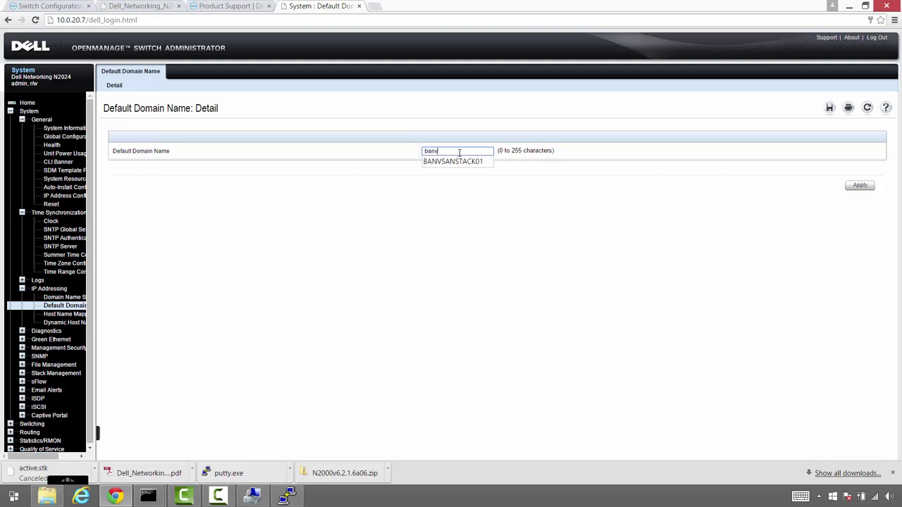
{"action": "key", "text": "Escape"}
{"action": "type", "text": ".internal"}
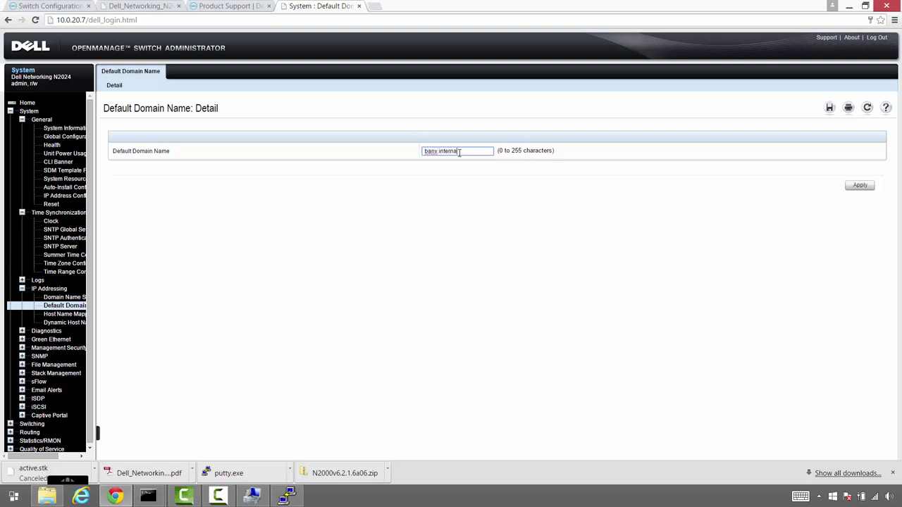
{"action": "left_click", "coordinate": [857, 186]}
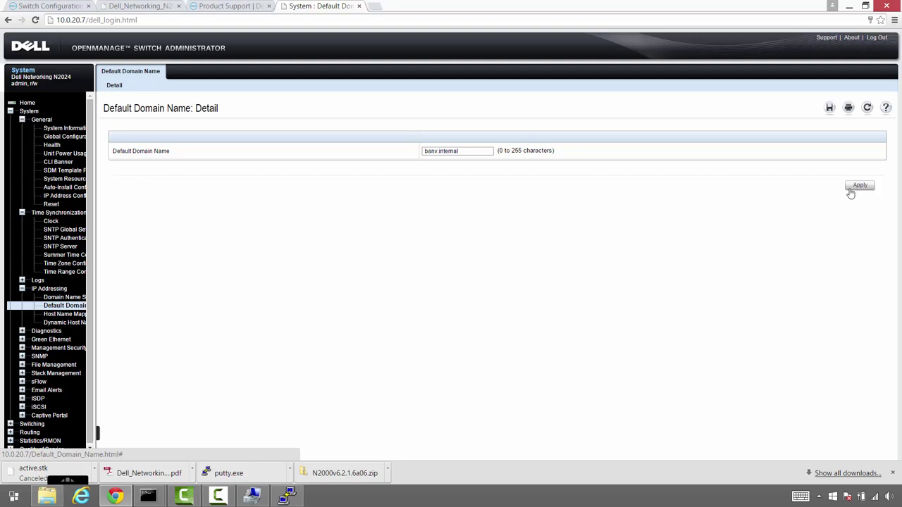
Open the Secure HTTP configuration page under Management Security
{"action": "left_click", "coordinate": [22, 348]}
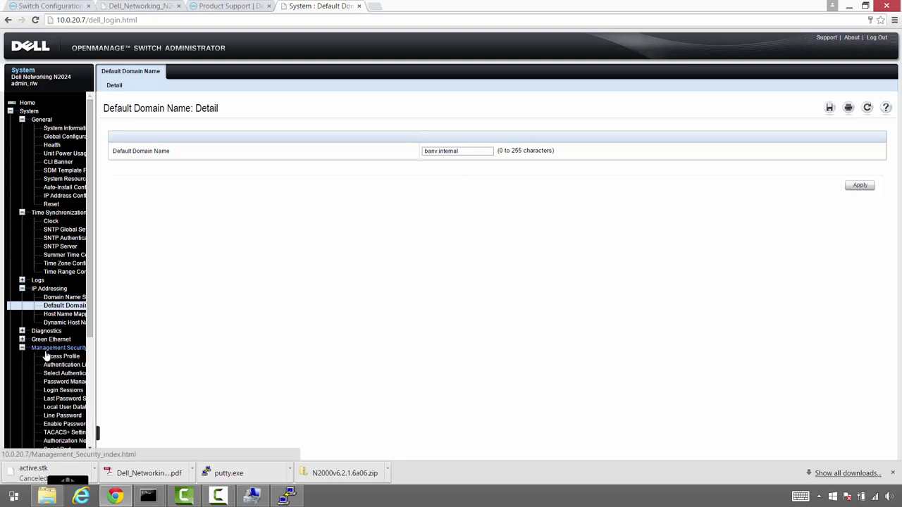
{"action": "left_click_drag", "start_coordinate": [97, 340], "coordinate": [118, 343]}
{"action": "scroll", "coordinate": [118, 343], "scroll_direction": "down", "scroll_amount": 3}
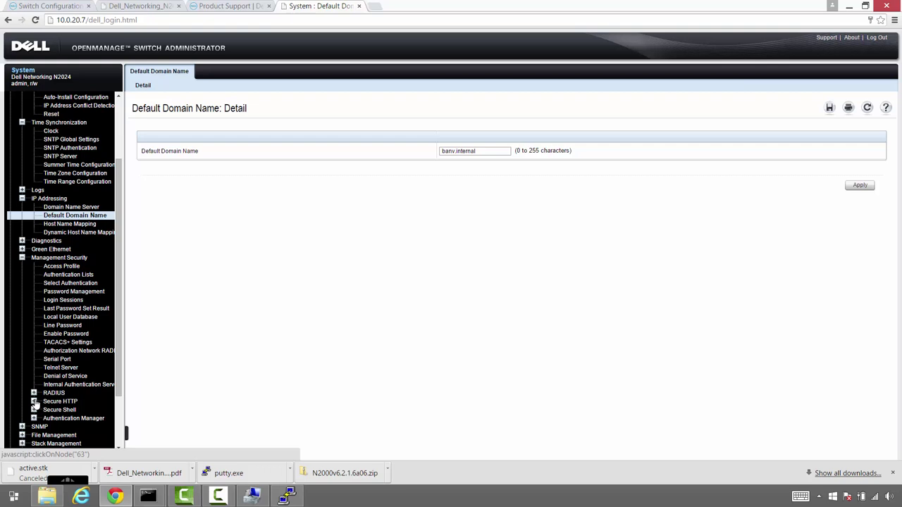
{"action": "left_click", "coordinate": [33, 401]}
{"action": "left_click", "coordinate": [67, 413]}
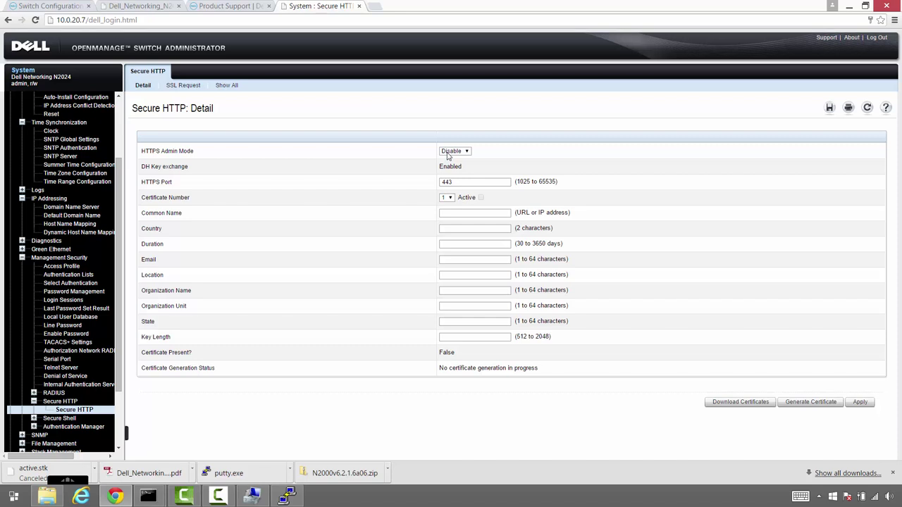
Enter the banvsanswitch01 common name, keep country US, and set a 3650-day certificate duration
{"action": "left_click", "coordinate": [463, 214]}
{"action": "type", "text": "banvsanswitch01.ban"}
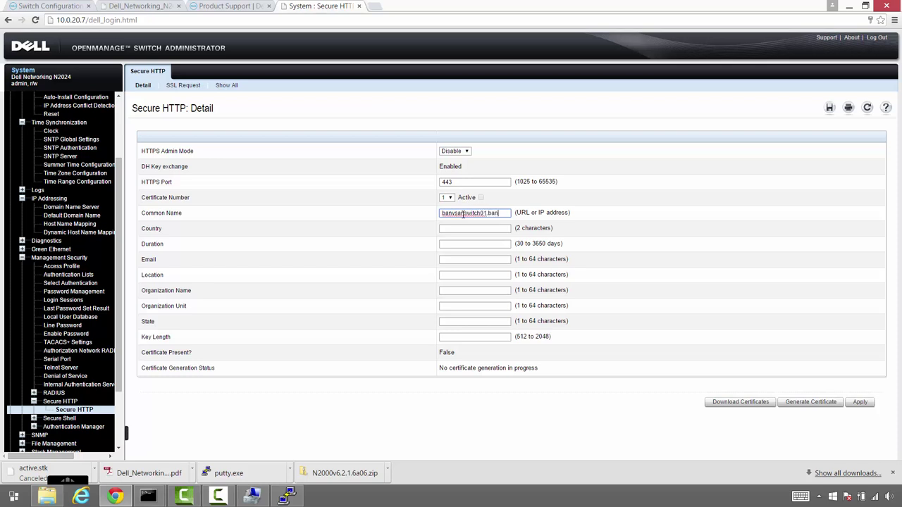
{"action": "type", "text": "v.inte"}
{"action": "key", "text": "Tab"}
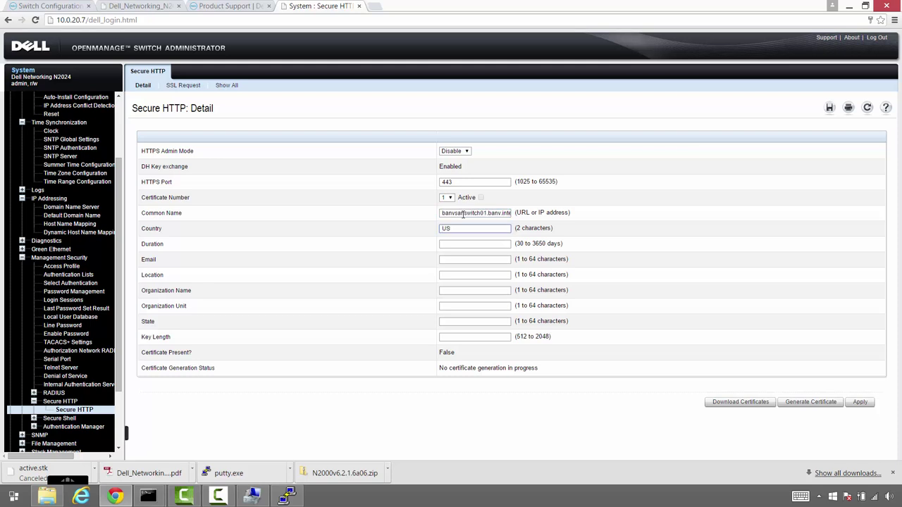
{"action": "key", "text": "Tab"}
{"action": "type", "text": "3650"}
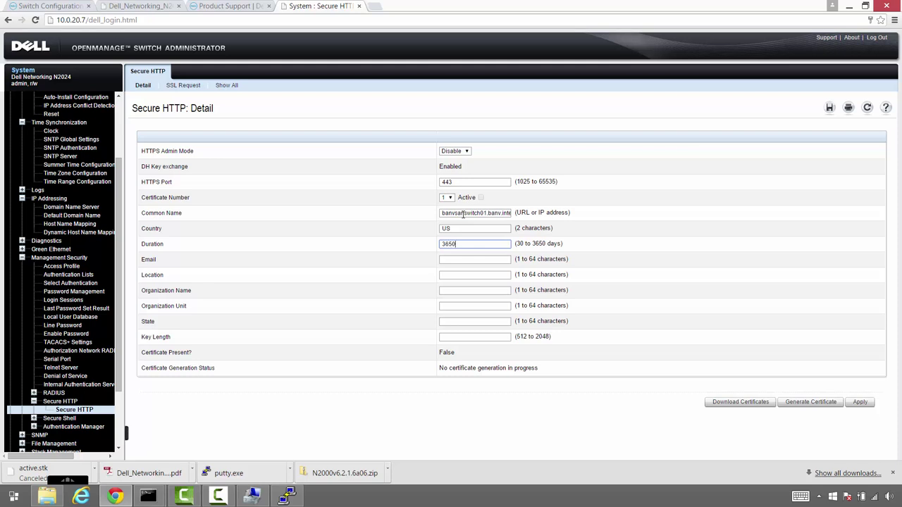
{"action": "key", "text": "Tab"}
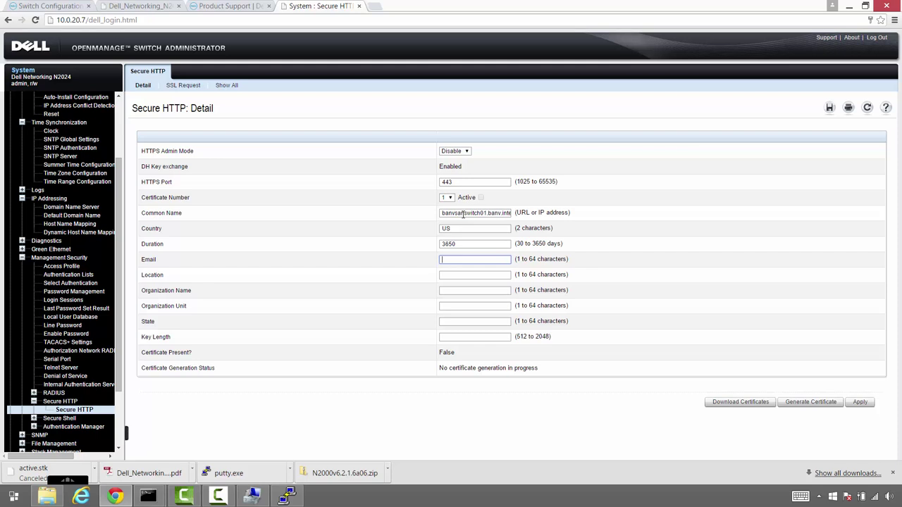
{"action": "key", "text": "Tab"}
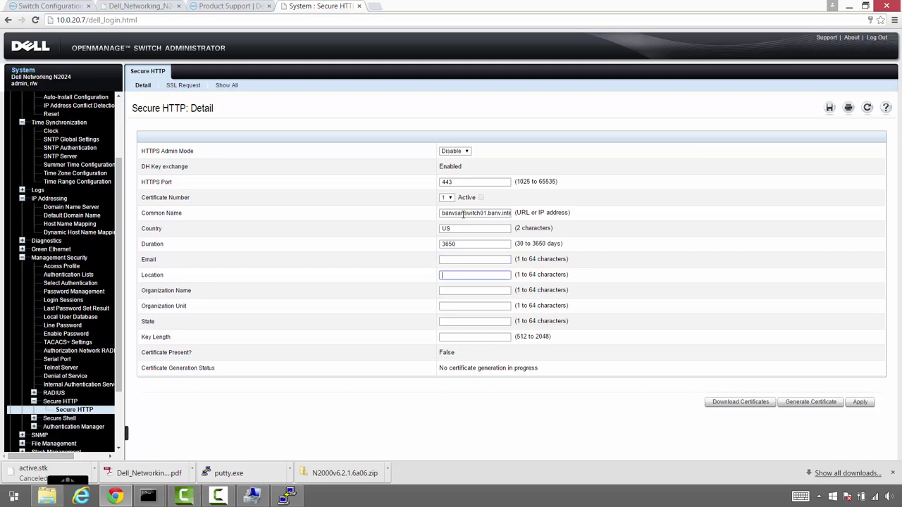
Set certificate location, organization and unit to BANV and state to NV
{"action": "type", "text": "BANV"}
{"action": "key", "text": "Tab"}
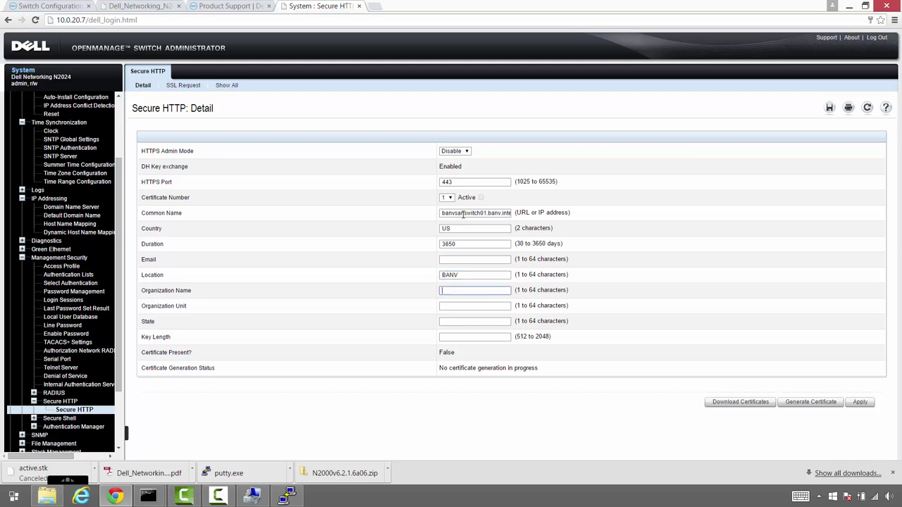
{"action": "type", "text": "BANV"}
{"action": "key", "text": "Tab"}
{"action": "type", "text": "BANV"}
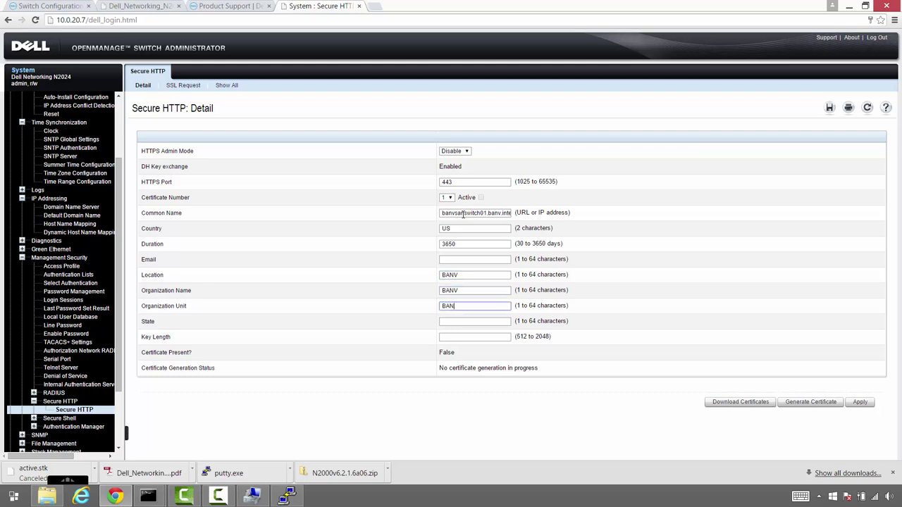
{"action": "key", "text": "Tab"}
{"action": "type", "text": "NV"}
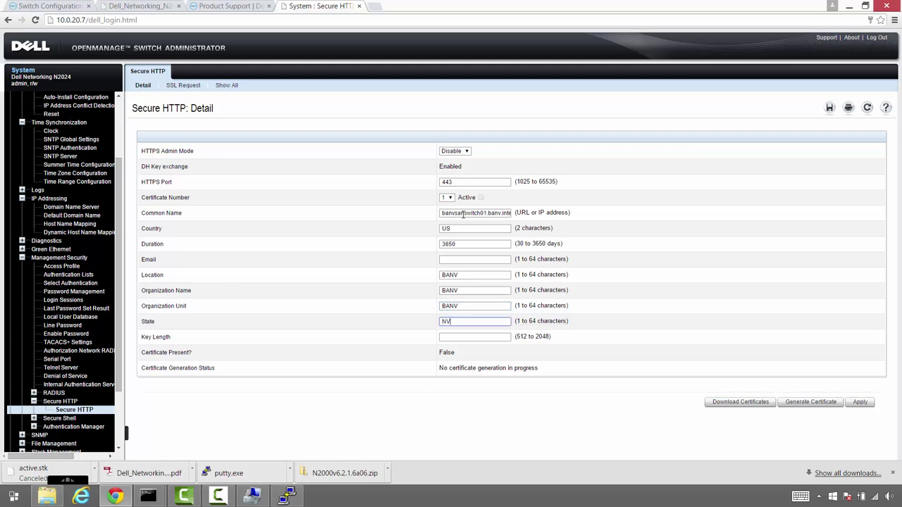
{"action": "key", "text": "Tab"}
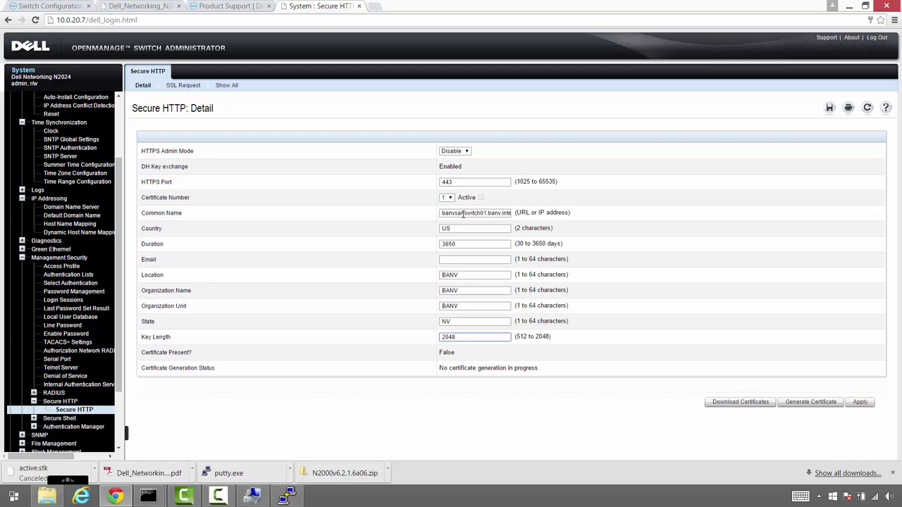
After the invalid e-mail error, add the contact e-mail address and generate the HTTPS certificate
{"action": "left_click", "coordinate": [817, 408]}
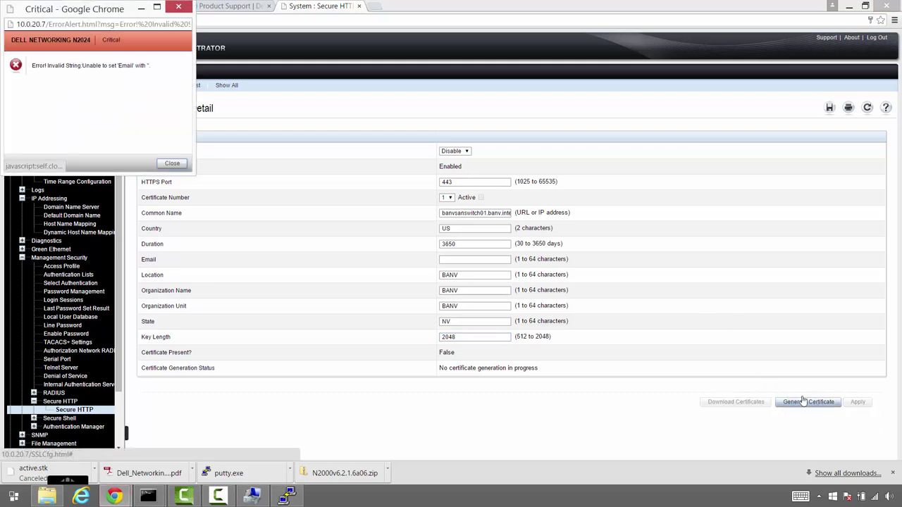
{"action": "left_click", "coordinate": [172, 163]}
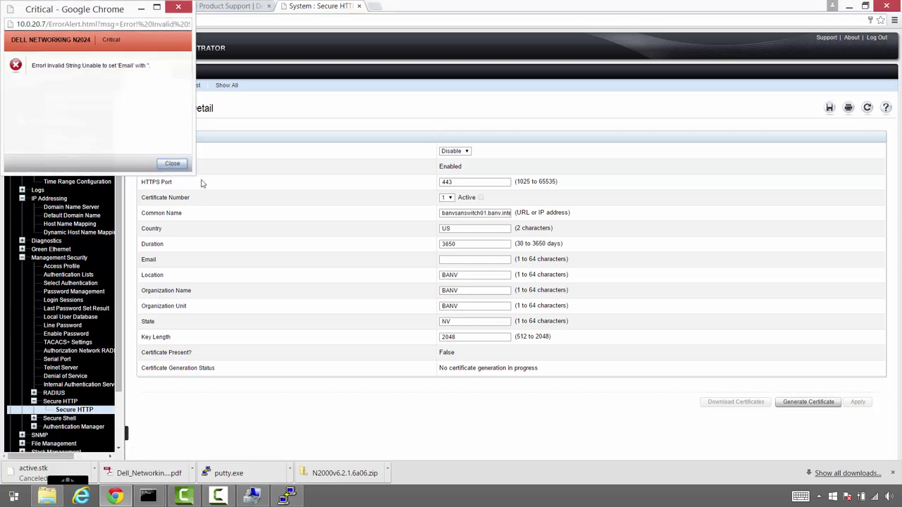
{"action": "left_click", "coordinate": [471, 261]}
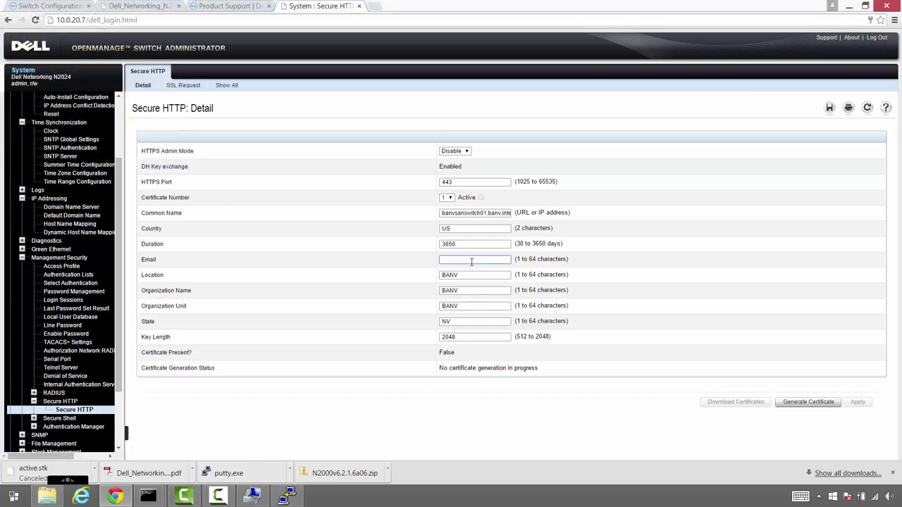
{"action": "left_click", "coordinate": [806, 403]}
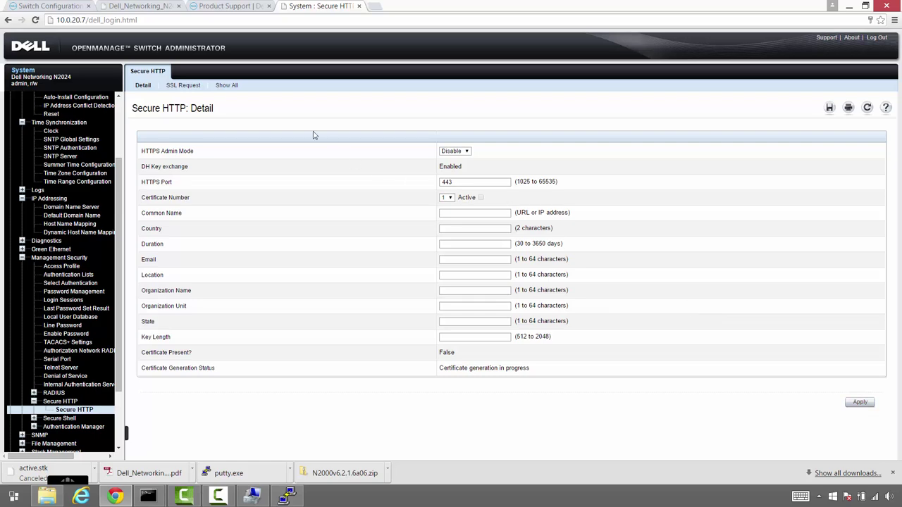
Review the SSL certificate request and the generated certificate text
{"action": "left_click", "coordinate": [192, 86]}
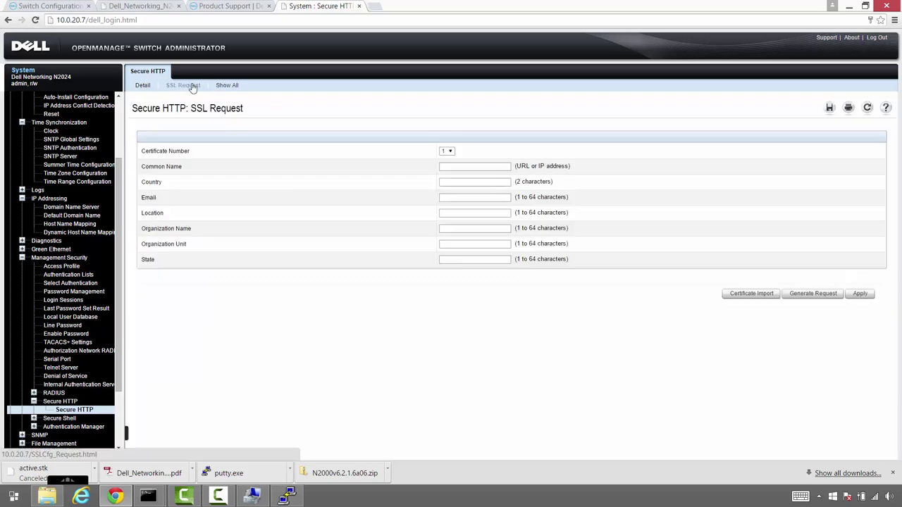
{"action": "left_click", "coordinate": [221, 86]}
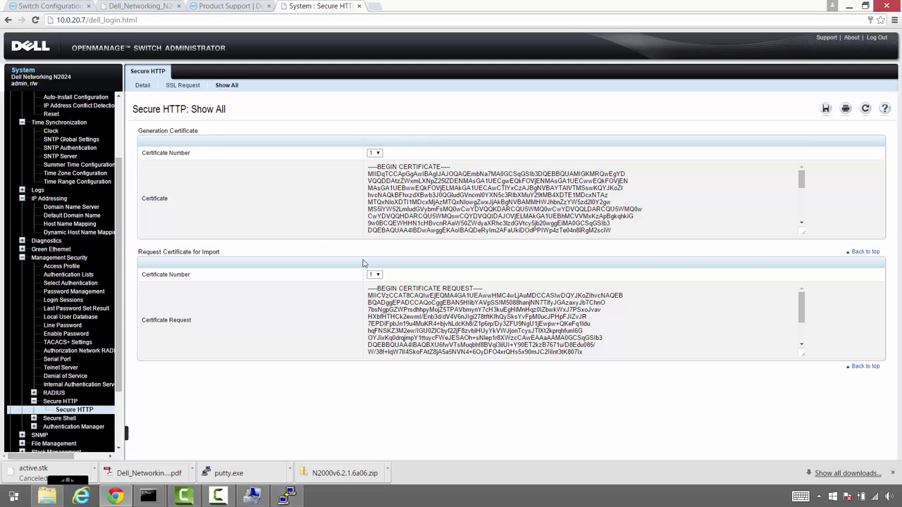
{"action": "left_click", "coordinate": [150, 91]}
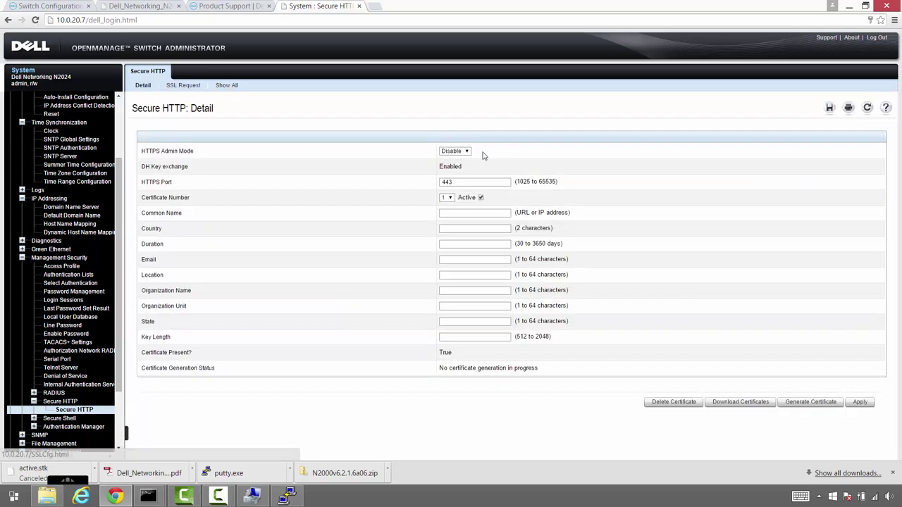
Set HTTPS Admin Mode to Enable with certificate number 1 and apply
{"action": "left_click", "coordinate": [458, 152]}
{"action": "left_click", "coordinate": [457, 159]}
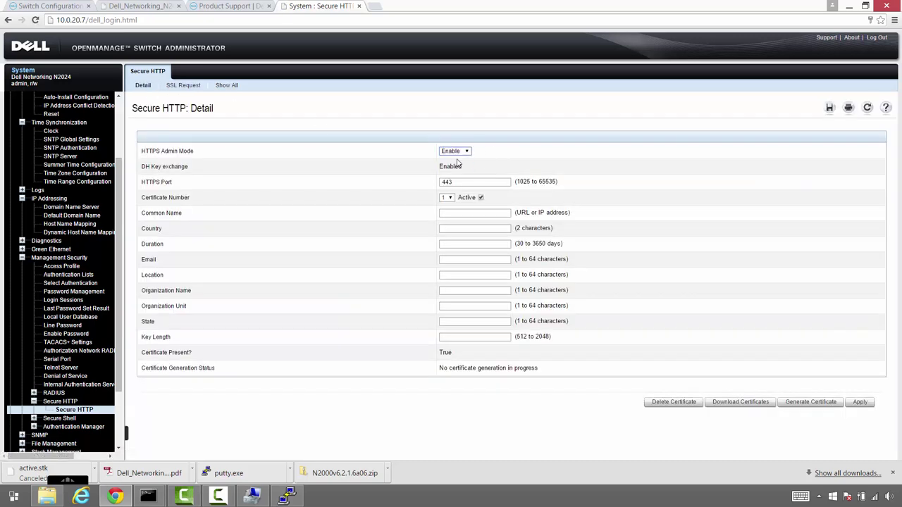
{"action": "left_click", "coordinate": [449, 198]}
{"action": "left_click", "coordinate": [450, 205]}
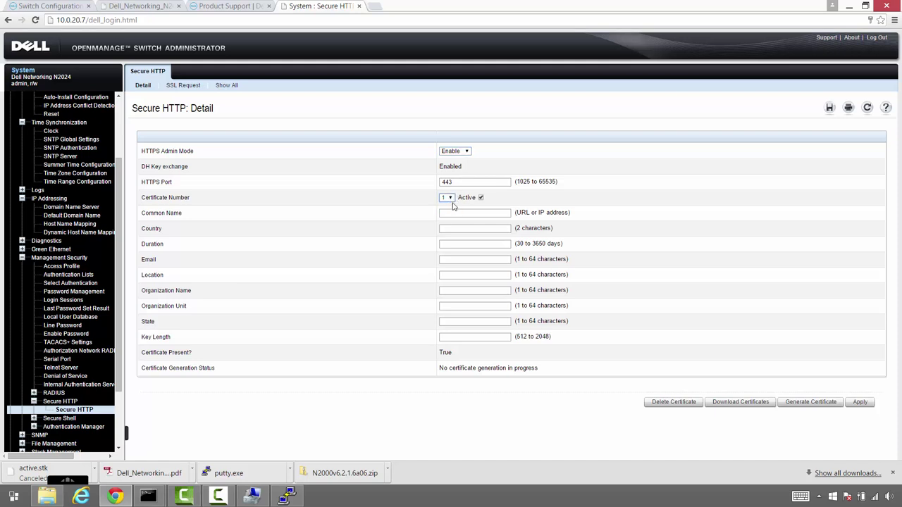
{"action": "left_click", "coordinate": [861, 403]}
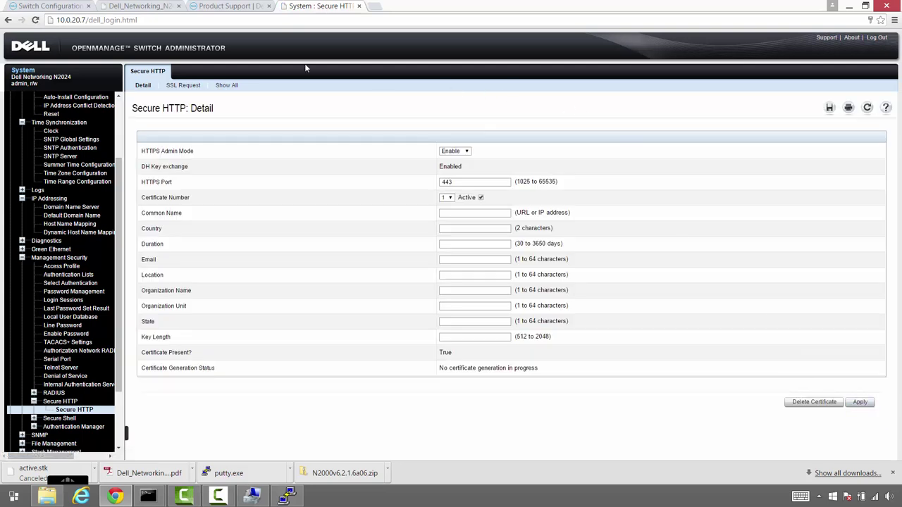
{"action": "left_click", "coordinate": [67, 23]}
{"action": "left_click", "coordinate": [58, 21]}
{"action": "type", "text": "https://"}
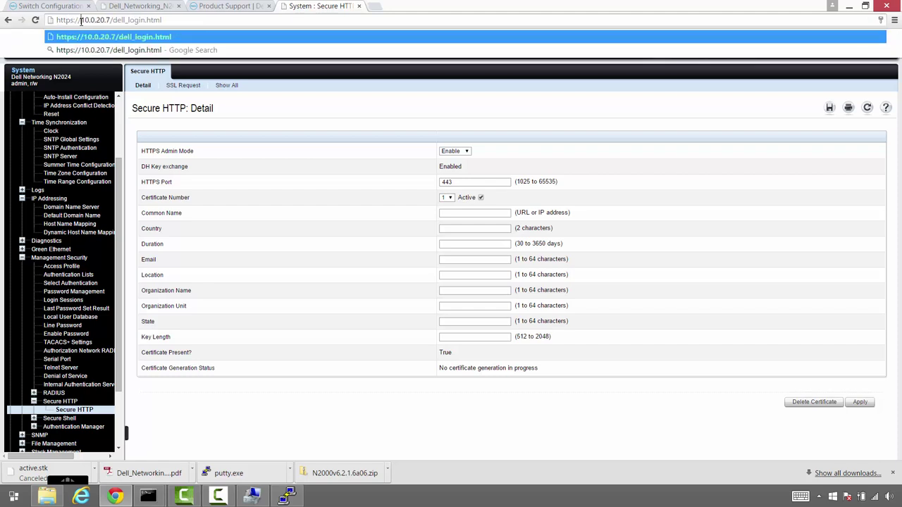
{"action": "key", "text": "Return"}
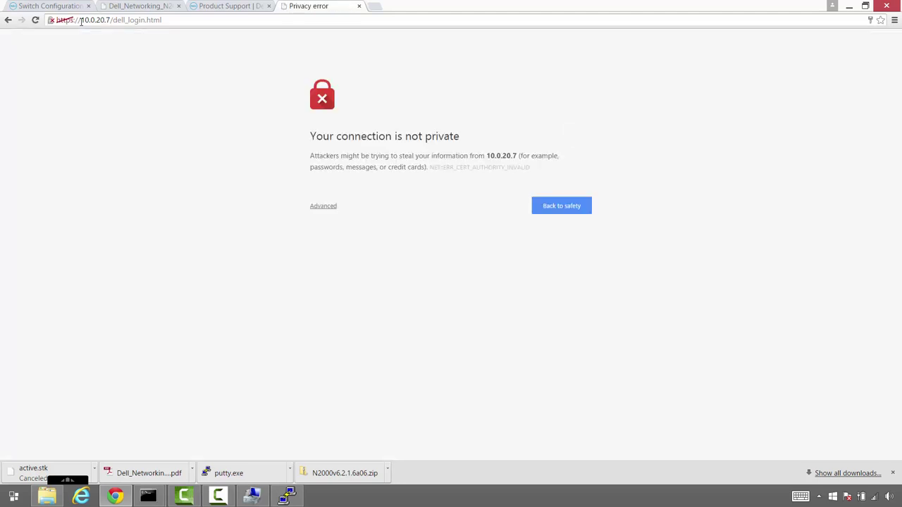
{"action": "left_click", "coordinate": [321, 206]}
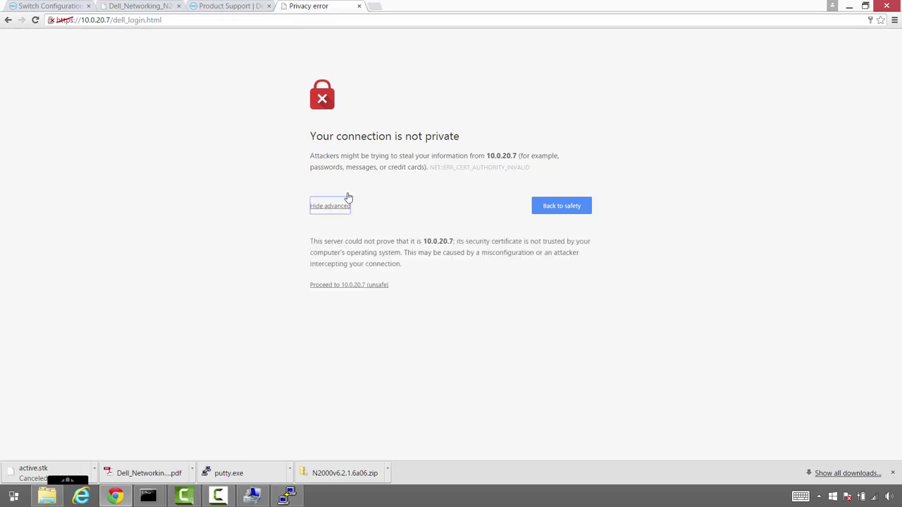
{"action": "left_click", "coordinate": [336, 285]}
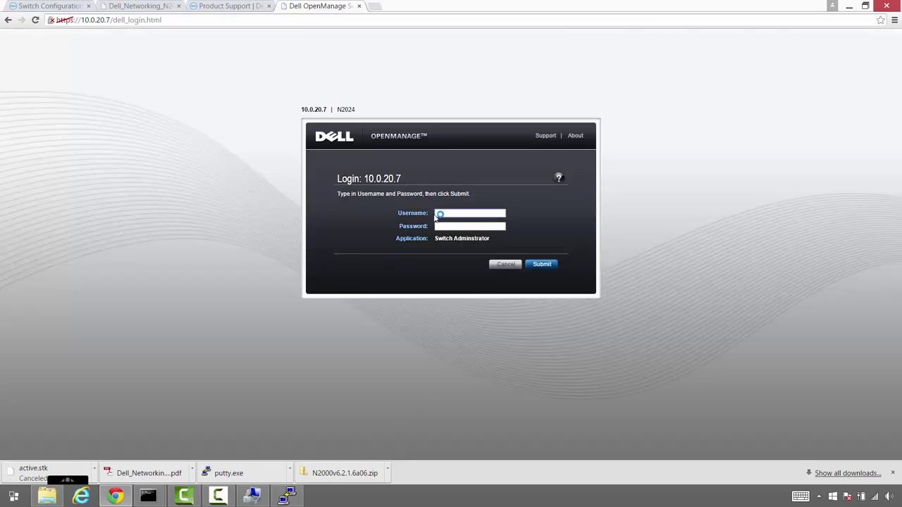
Sign in with the administrator username and password to reach the Device View
{"action": "left_click", "coordinate": [439, 214]}
{"action": "type", "text": "admin"}
{"action": "key", "text": "Tab"}
{"action": "key", "text": "Return"}
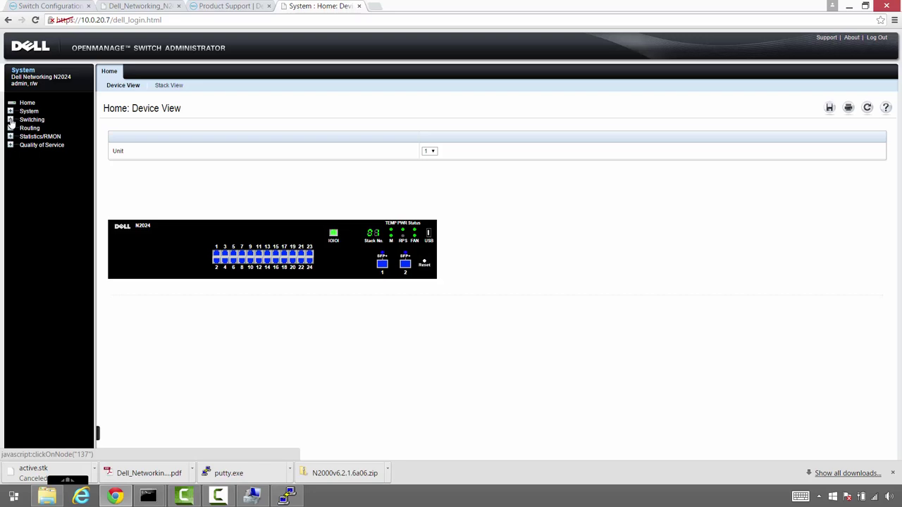
Look over the port Global Parameters and Storm Control pages, then open Telnet Server settings
{"action": "left_click", "coordinate": [10, 120]}
{"action": "left_click", "coordinate": [22, 144]}
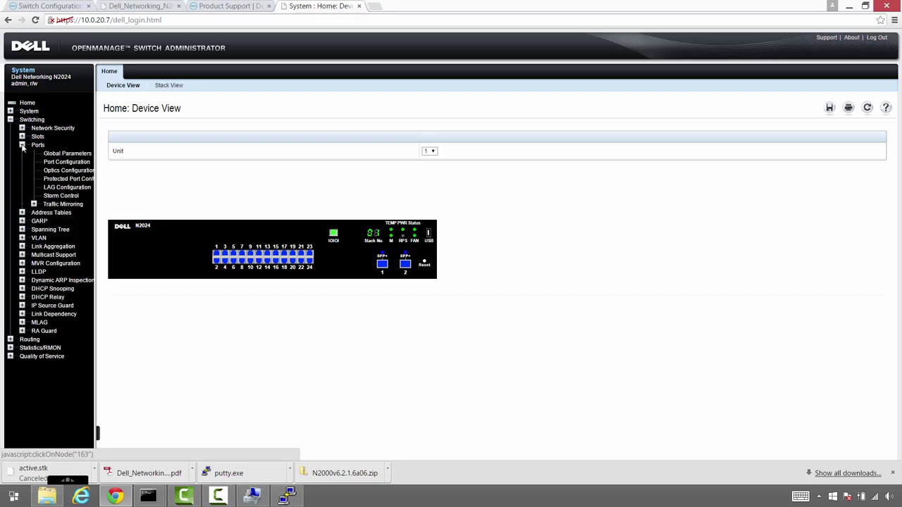
{"action": "left_click", "coordinate": [61, 155]}
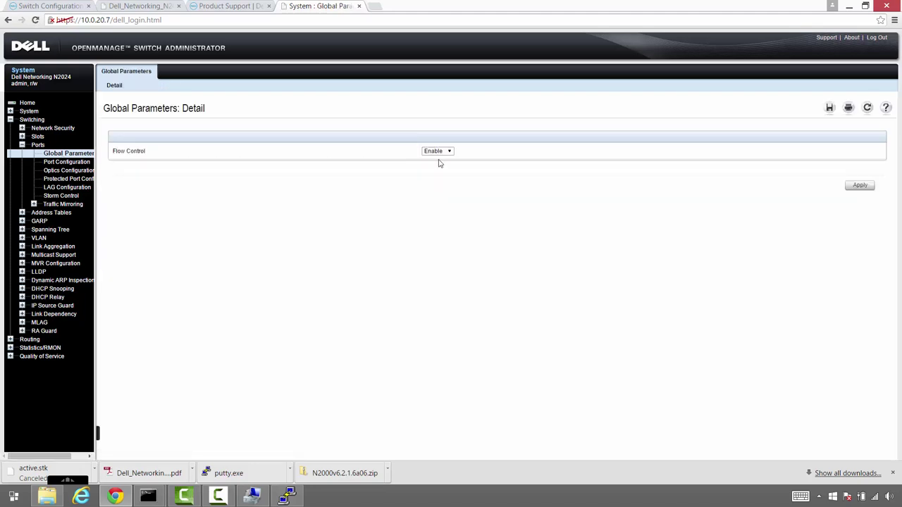
{"action": "left_click", "coordinate": [76, 198]}
{"action": "left_click", "coordinate": [11, 112]}
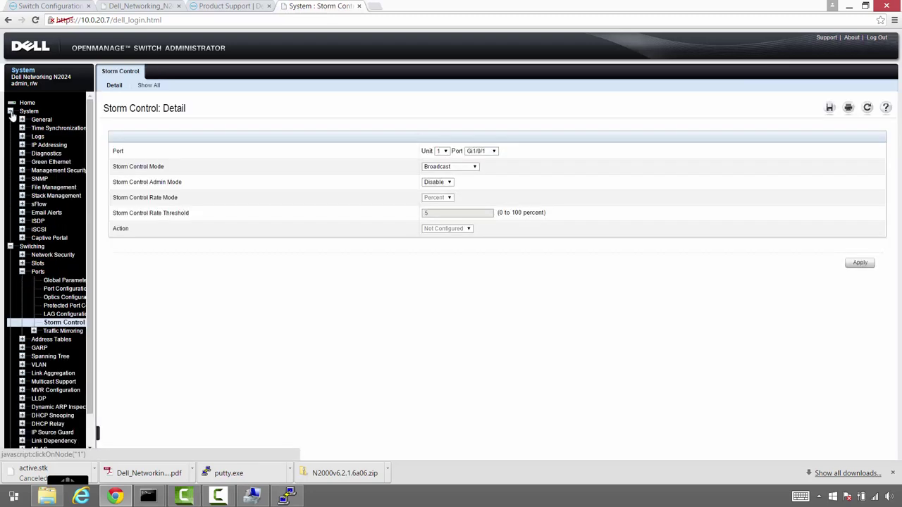
{"action": "left_click", "coordinate": [22, 171]}
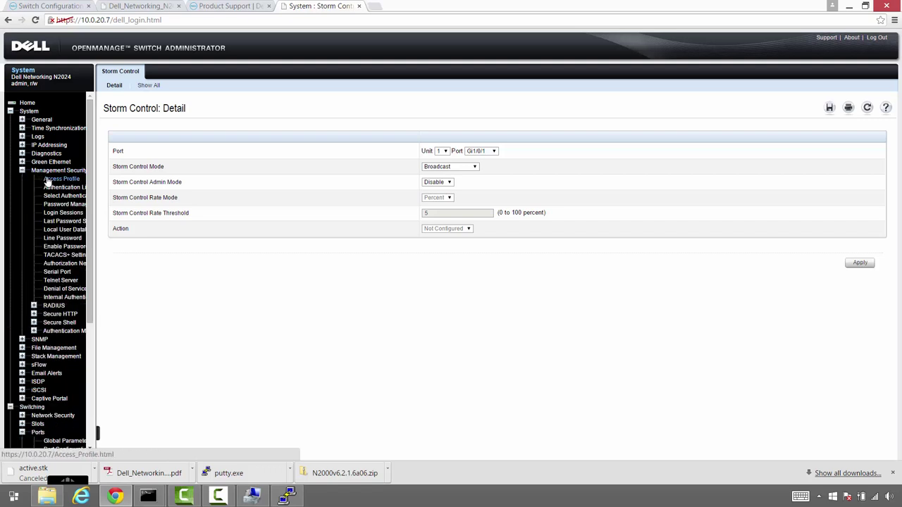
{"action": "left_click", "coordinate": [56, 281]}
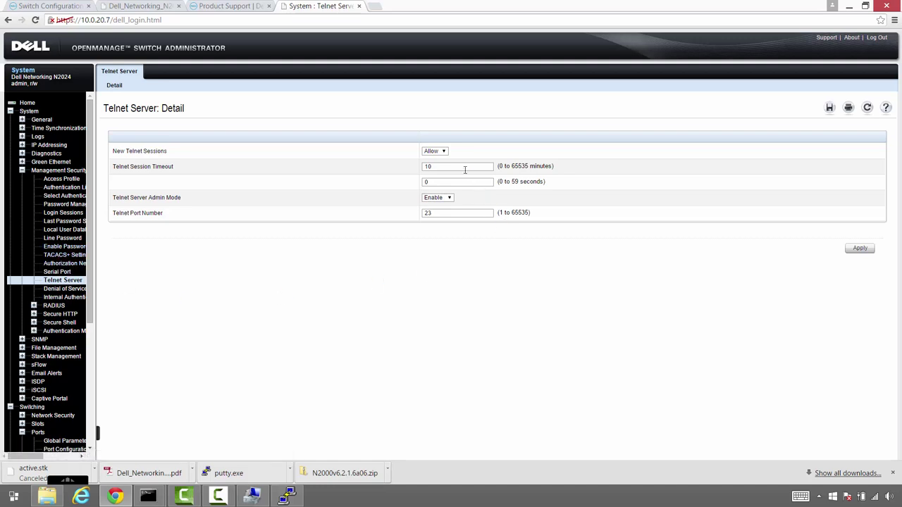
Set New Telnet Sessions to Block and apply
{"action": "left_click", "coordinate": [445, 152]}
{"action": "left_click", "coordinate": [436, 167]}
{"action": "left_click", "coordinate": [862, 252]}
Widen the navigation pane and open the Secure Shell detail page
{"action": "left_click_drag", "start_coordinate": [93, 260], "coordinate": [157, 261]}
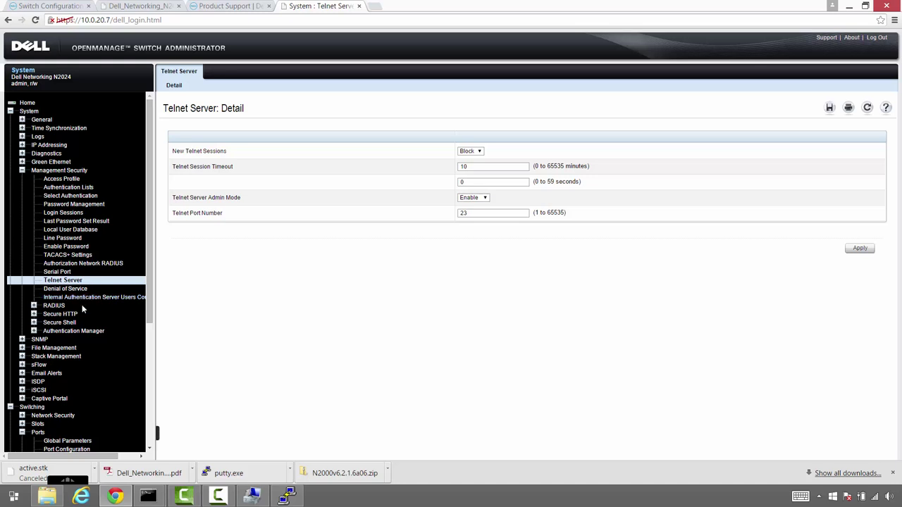
{"action": "left_click", "coordinate": [33, 324]}
{"action": "left_click", "coordinate": [60, 333]}
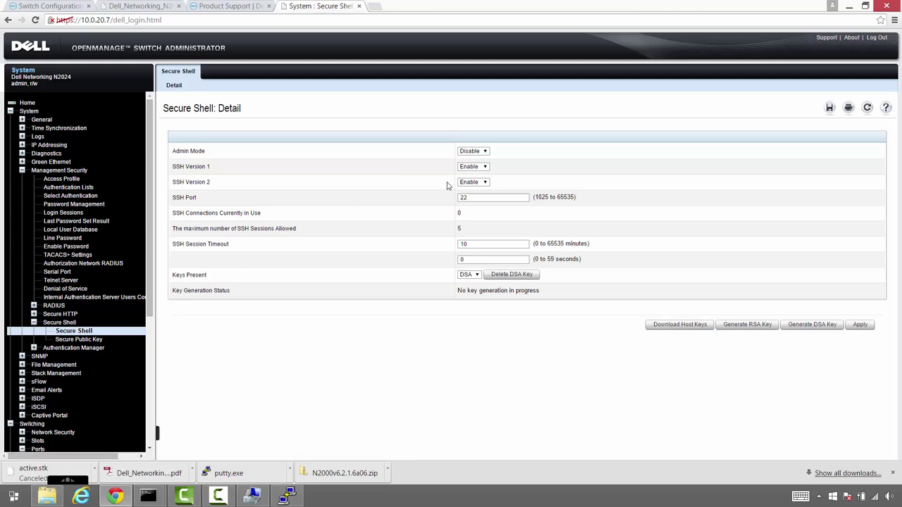
Change Secure Shell Admin Mode from Disable to Enable and apply
{"action": "left_click", "coordinate": [473, 152]}
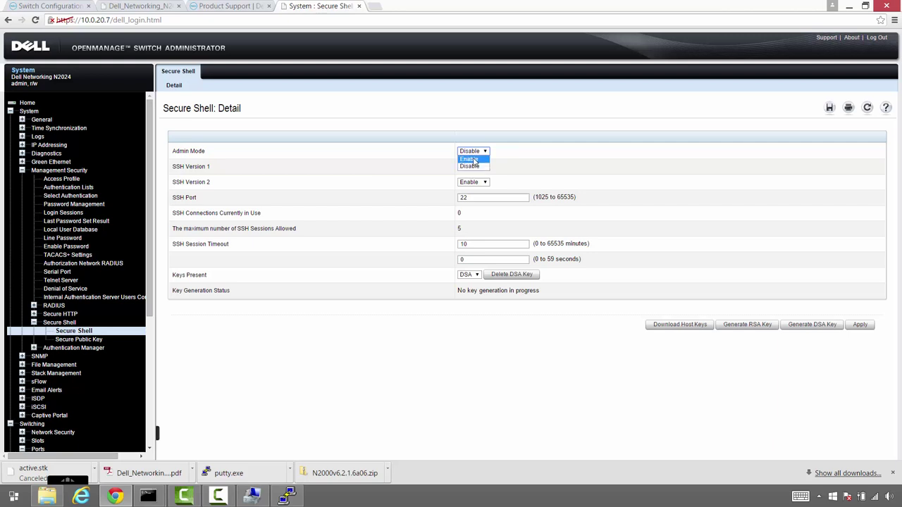
{"action": "left_click", "coordinate": [475, 161]}
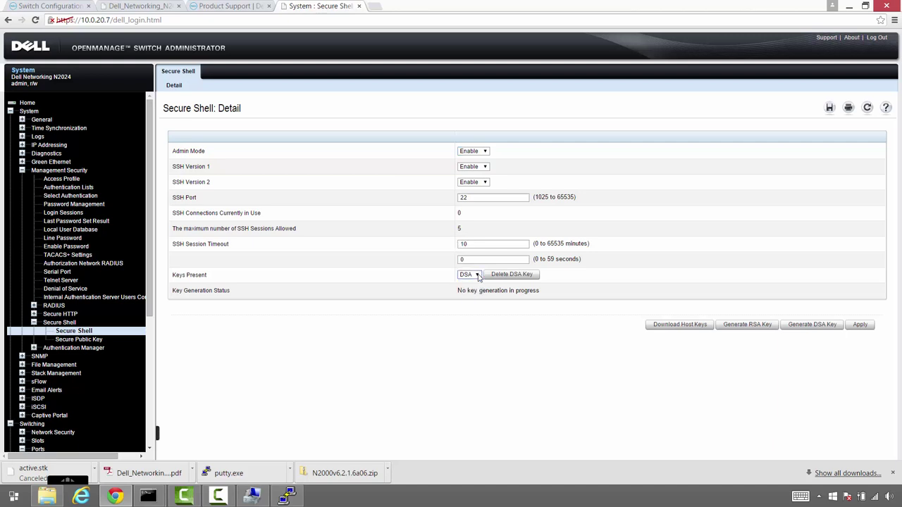
{"action": "left_click", "coordinate": [860, 328]}
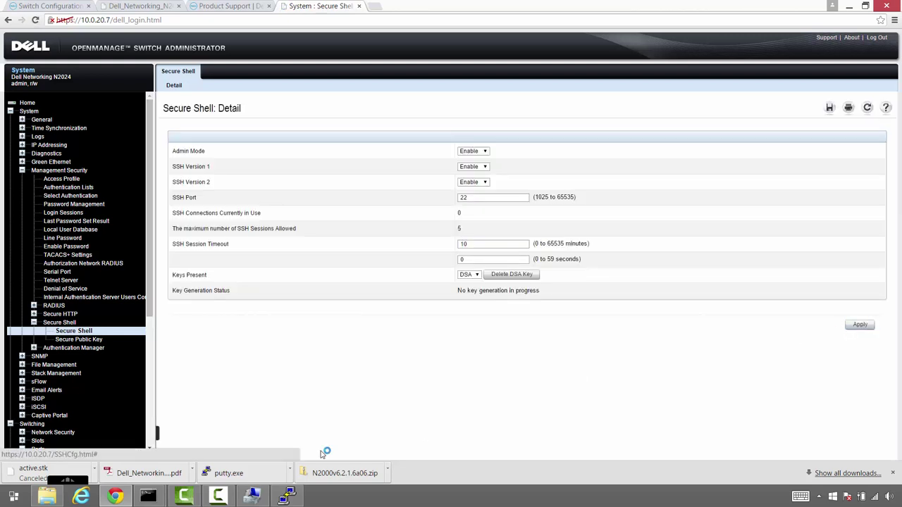
Launch a new PuTTY SSH session to 10.0.20.7 on port 22
{"action": "left_click", "coordinate": [280, 498]}
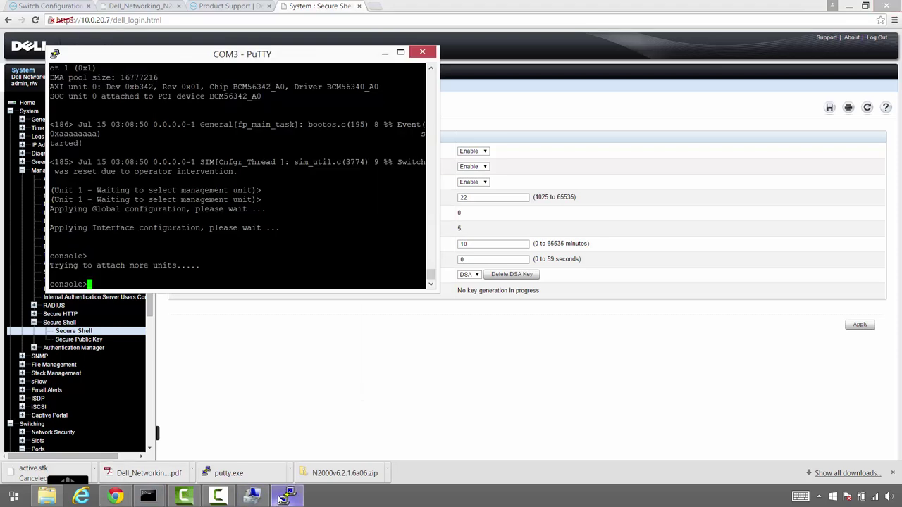
{"action": "right_click", "coordinate": [281, 498]}
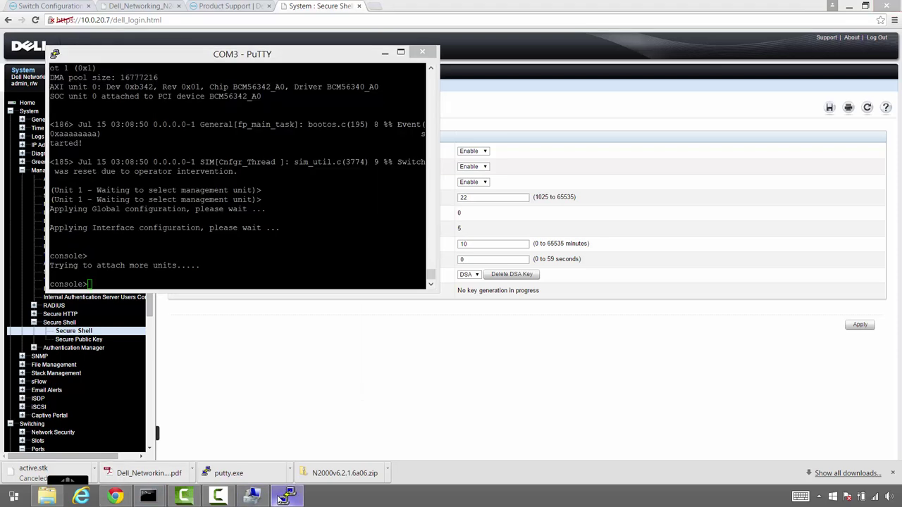
{"action": "left_click", "coordinate": [243, 444]}
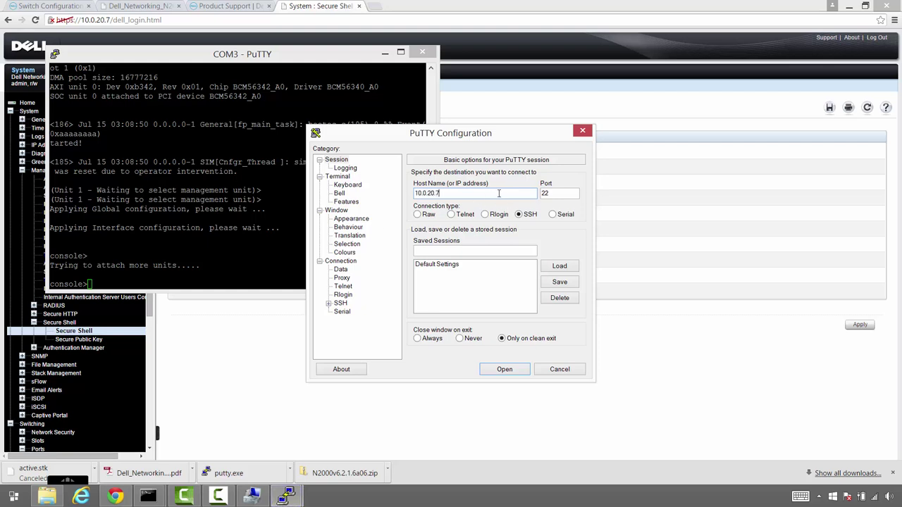
{"action": "key", "text": "Return"}
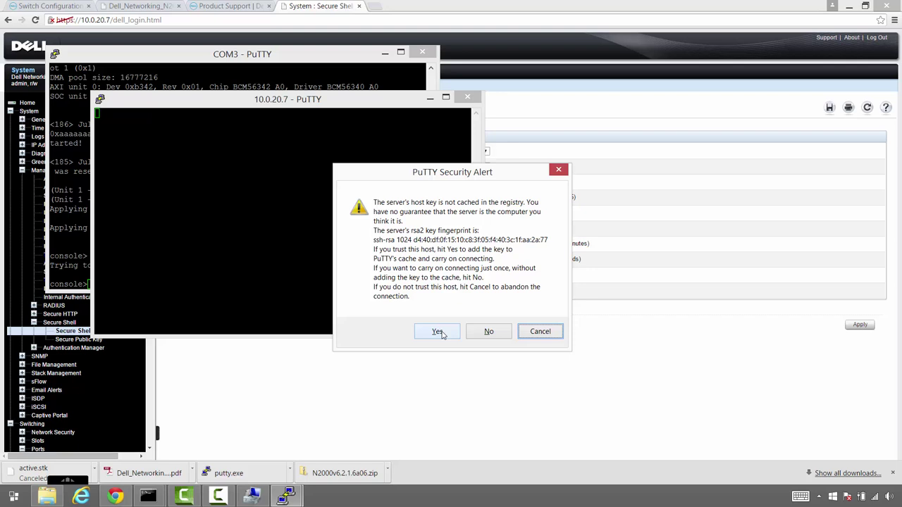
Trust the switch's host key and log in to the BANVSANSTACK01 prompt
{"action": "left_click", "coordinate": [437, 332]}
{"action": "type", "text": "admin"}
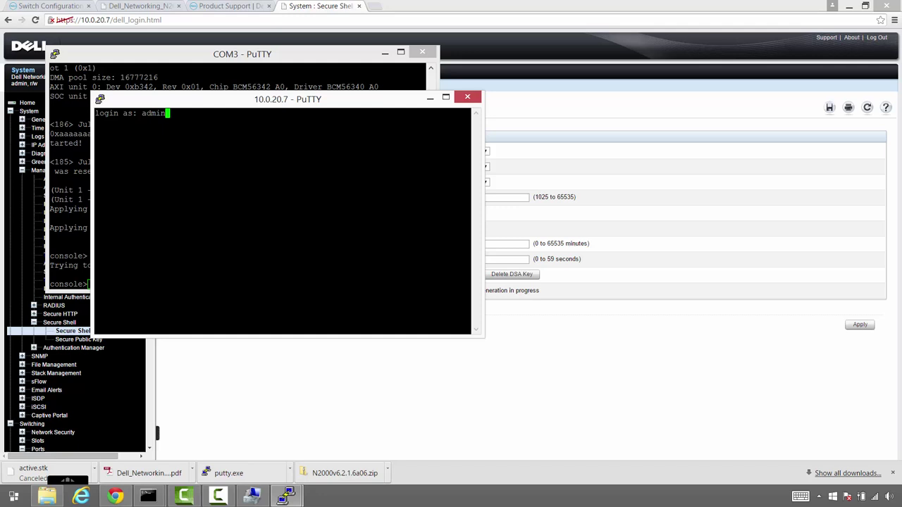
{"action": "key", "text": "Return"}
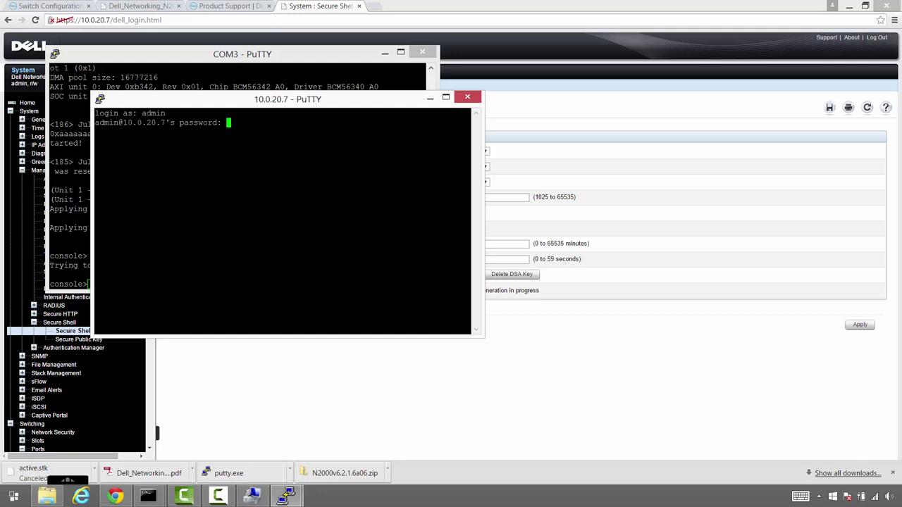
{"action": "key", "text": "Return"}
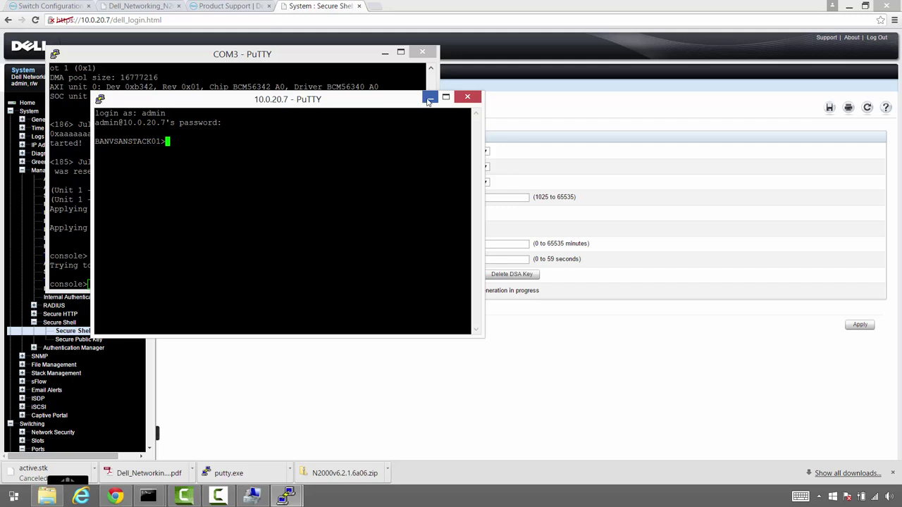
{"action": "left_click", "coordinate": [428, 99]}
On the COM3 console, enter privileged mode with enable and the privileged password
{"action": "left_click", "coordinate": [385, 52]}
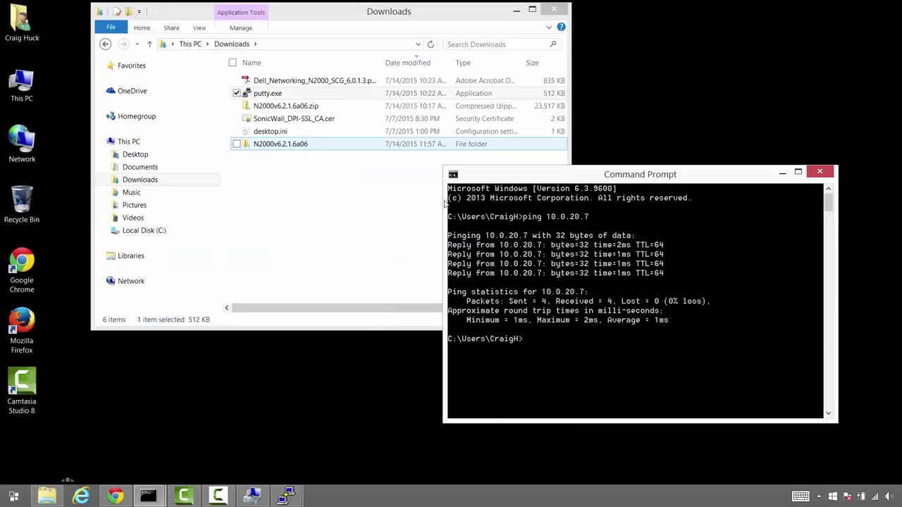
{"action": "left_click", "coordinate": [285, 496]}
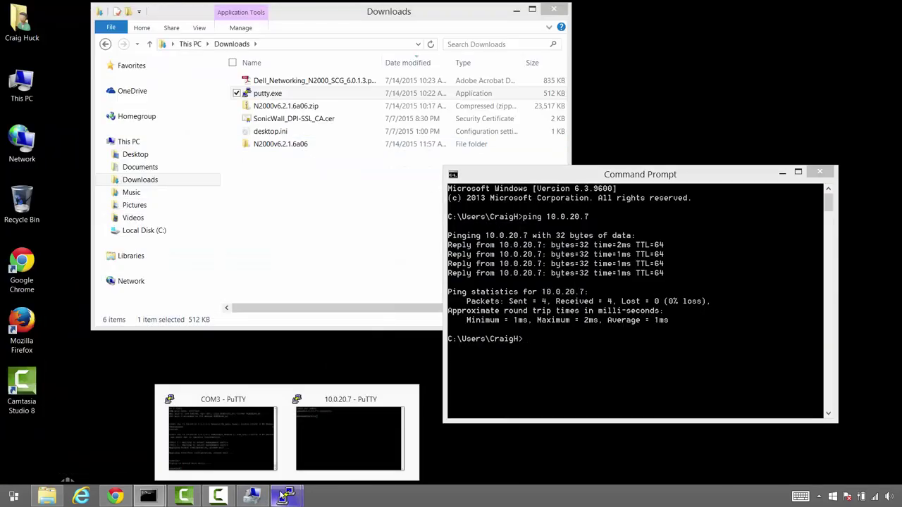
{"action": "left_click", "coordinate": [252, 441]}
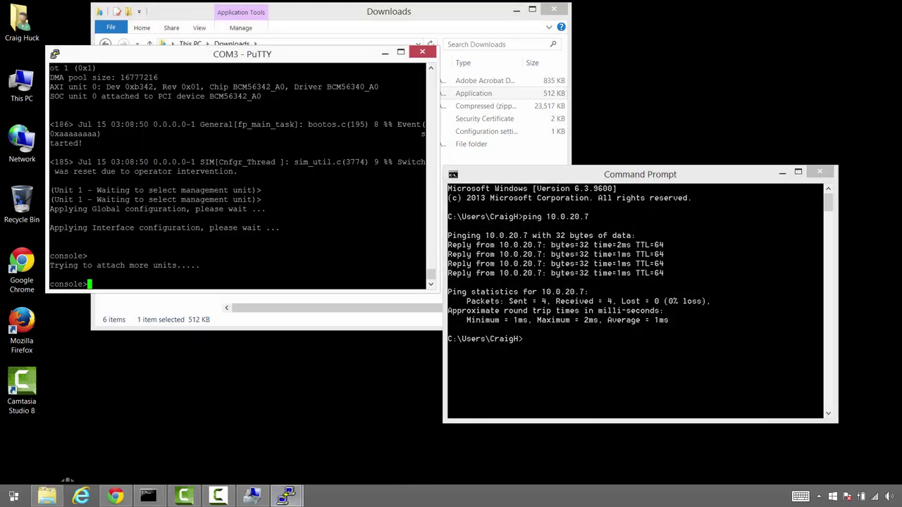
{"action": "type", "text": "enable"}
{"action": "key", "text": "Return"}
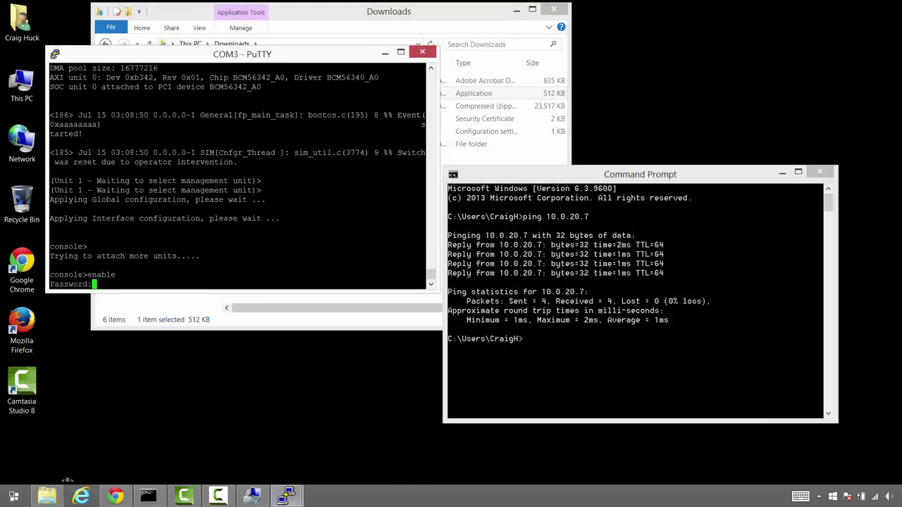
{"action": "type", "text": "***"}
{"action": "type", "text": "****"}
{"action": "key", "text": "BackSpace"}
{"action": "key", "text": "BackSpace"}
{"action": "key", "text": "BackSpace"}
{"action": "key", "text": "BackSpace"}
{"action": "key", "text": "BackSpace"}
{"action": "key", "text": "BackSpace"}
{"action": "key", "text": "BackSpace"}
{"action": "key", "text": "BackSpace"}
{"action": "key", "text": "BackSpace"}
{"action": "key", "text": "BackSpace"}
{"action": "type", "text": "********"}
{"action": "key", "text": "Return"}
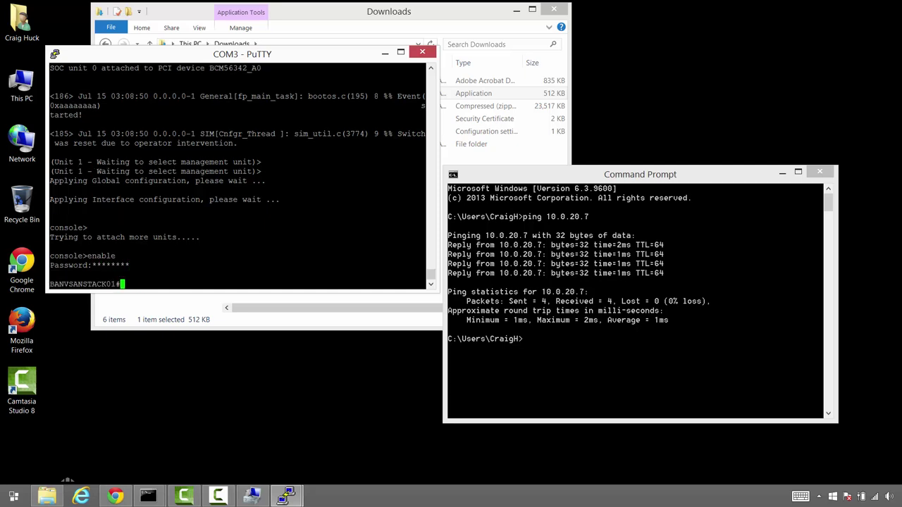
Disable the HTTP server with 'no ip http server' in configuration mode, then exit
{"action": "type", "text": "configure"}
{"action": "key", "text": "Return"}
{"action": "type", "text": "no ip "}
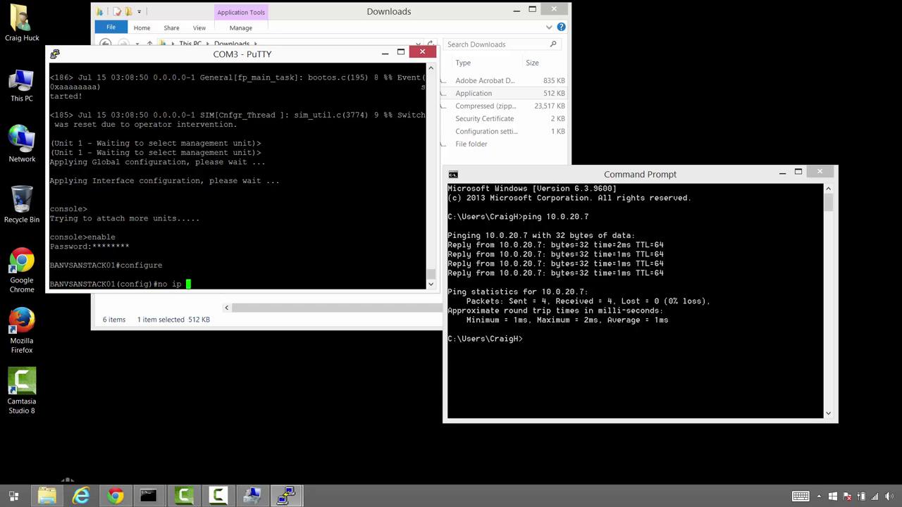
{"action": "type", "text": "http server"}
{"action": "key", "text": "Return"}
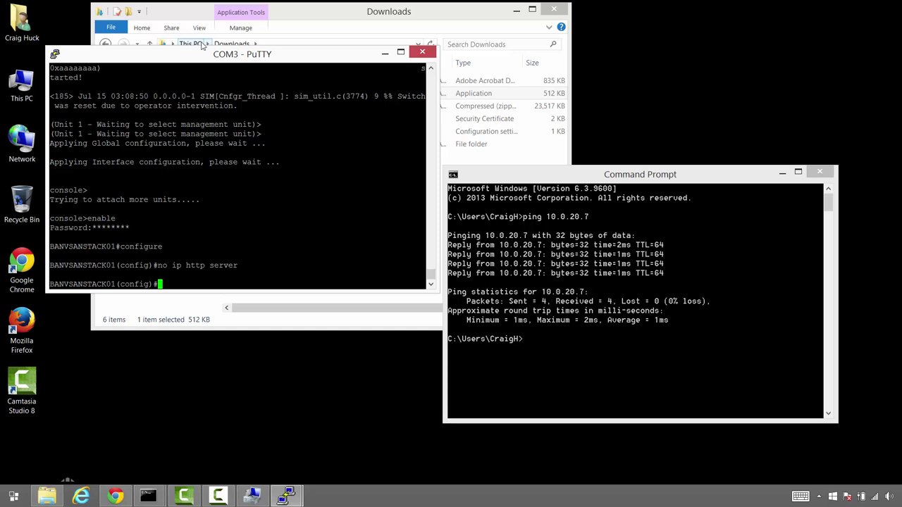
{"action": "type", "text": "exit"}
{"action": "key", "text": "Return"}
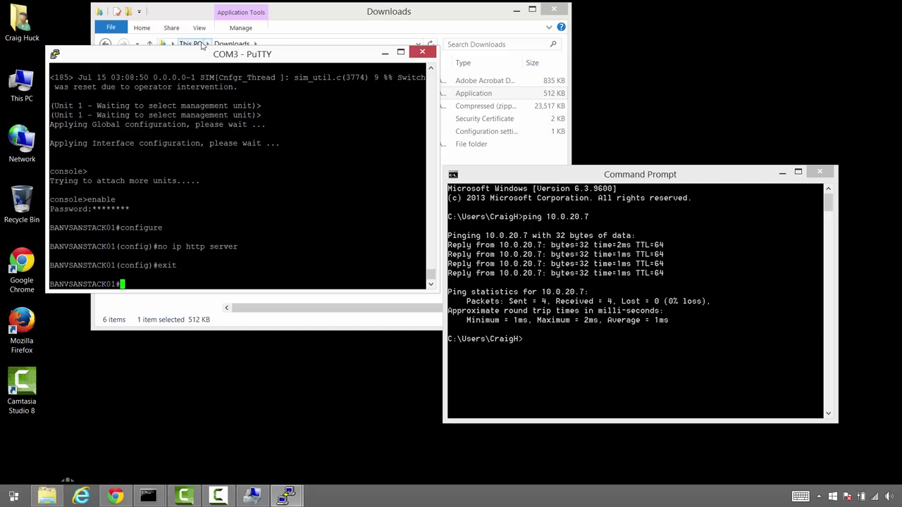
Save with 'copy running-config startup-config', confirming with y
{"action": "type", "text": "copy running-config star"}
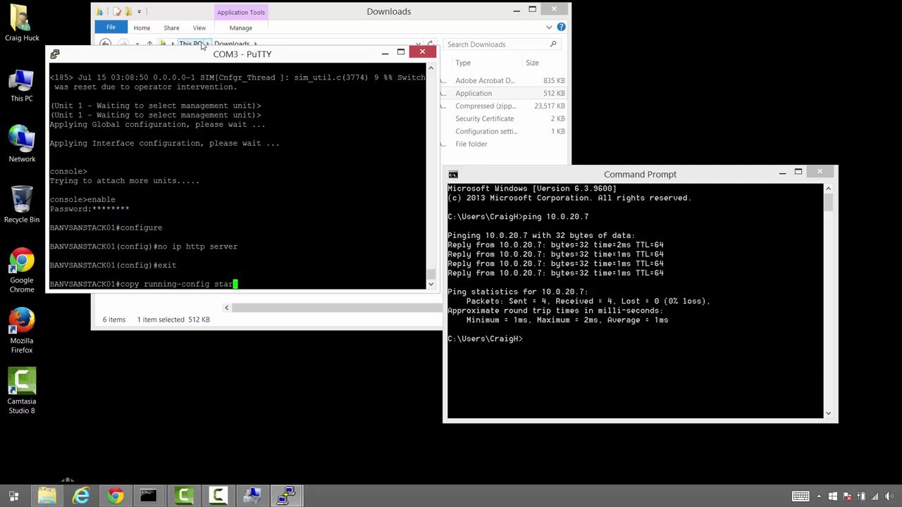
{"action": "type", "text": "tup-config"}
{"action": "key", "text": "Return"}
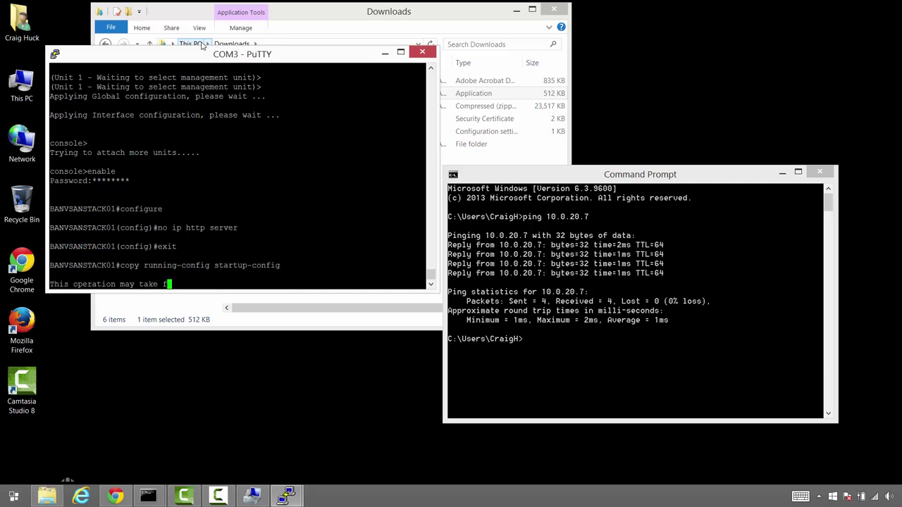
{"action": "type", "text": "y"}
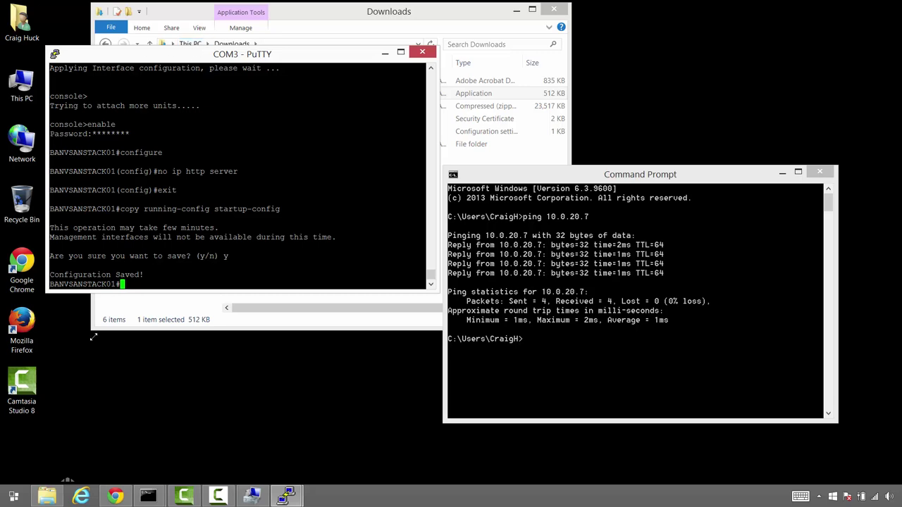
{"action": "left_click", "coordinate": [128, 499]}
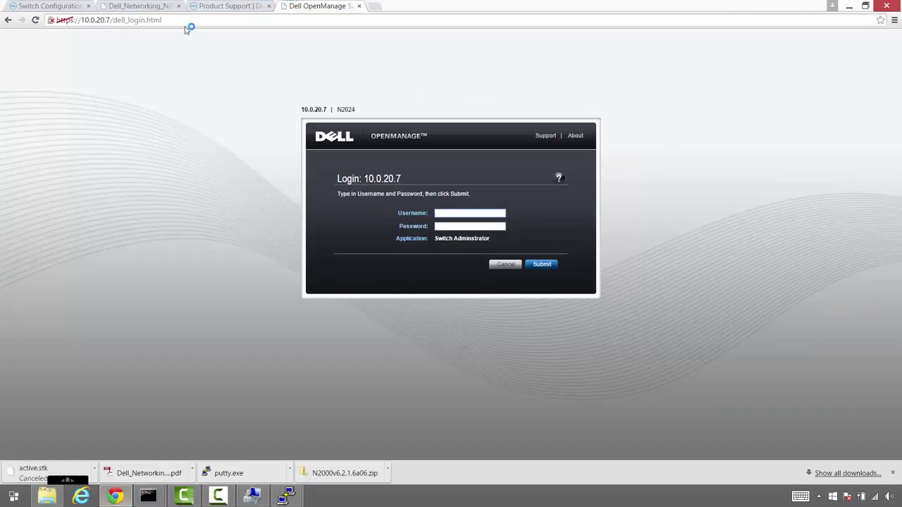
{"action": "left_click", "coordinate": [36, 20]}
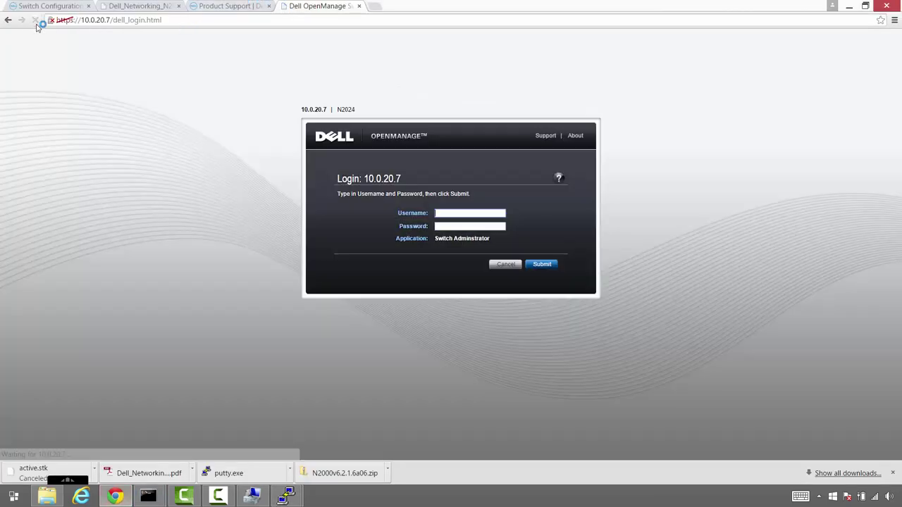
{"action": "left_click", "coordinate": [77, 20]}
{"action": "double_click", "coordinate": [71, 20]}
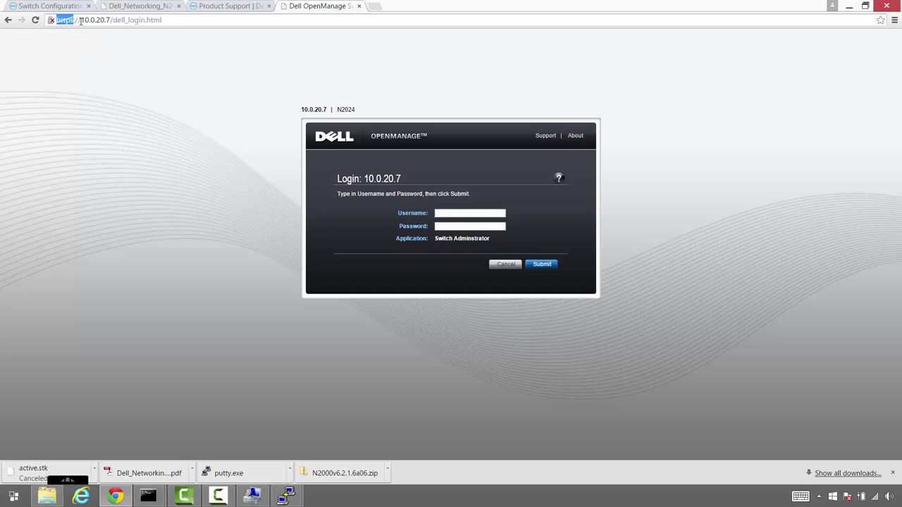
{"action": "left_click", "coordinate": [86, 20]}
{"action": "key", "text": "BackSpace"}
{"action": "key", "text": "Return"}
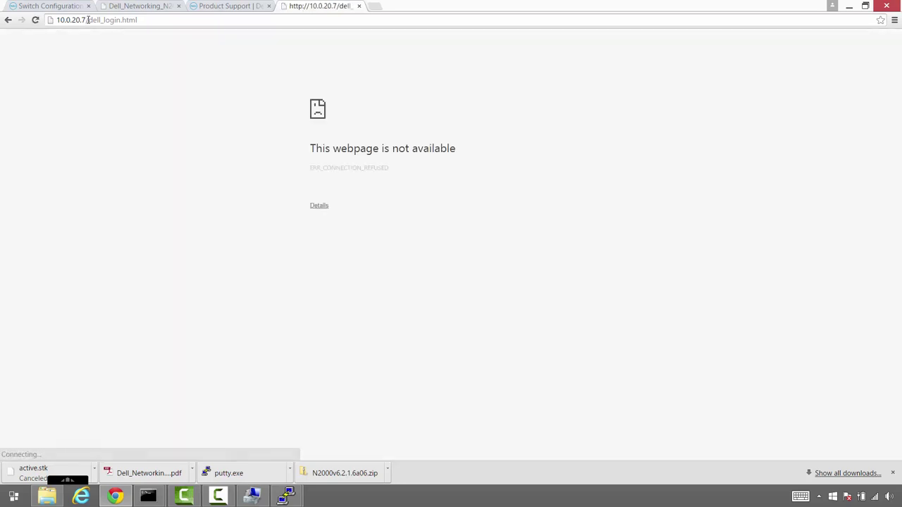
{"action": "left_click", "coordinate": [86, 20]}
{"action": "left_click", "coordinate": [59, 20]}
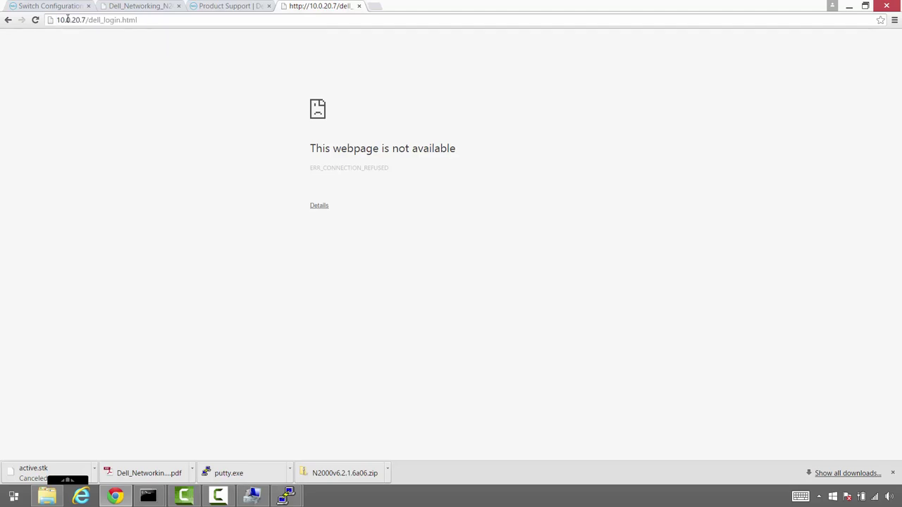
{"action": "type", "text": "https://"}
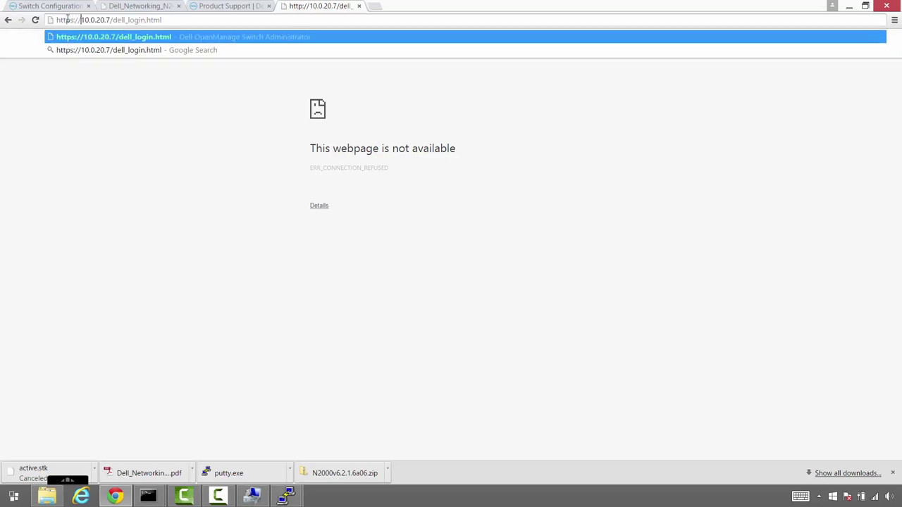
{"action": "key", "text": "Return"}
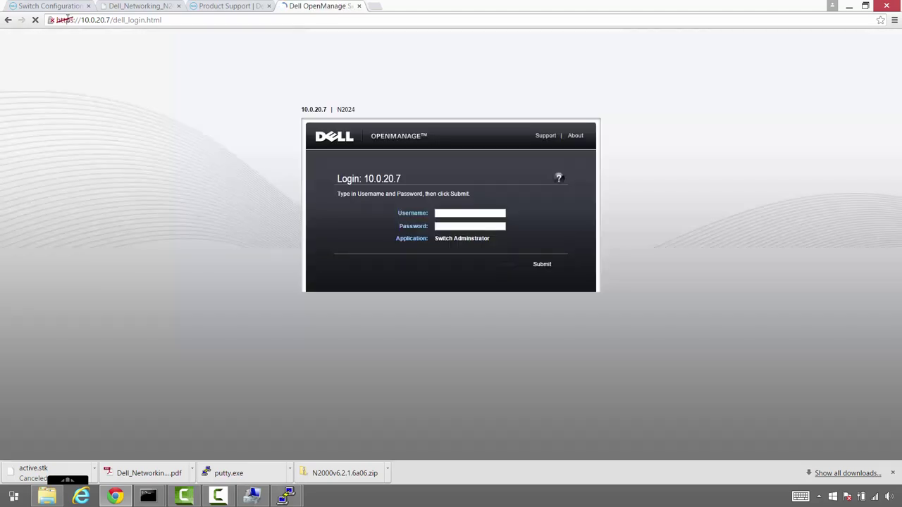
{"action": "type", "text": "admin"}
{"action": "key", "text": "Tab"}
{"action": "type", "text": "admin"}
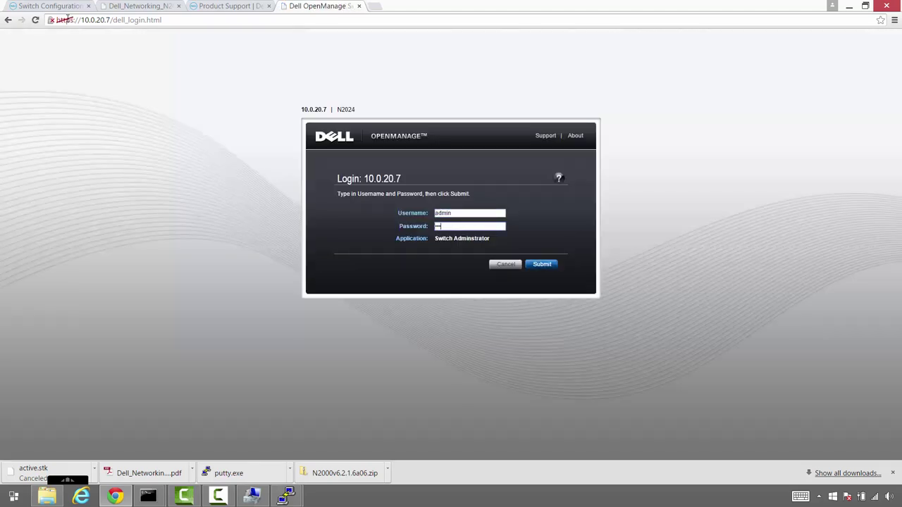
{"action": "key", "text": "Return"}
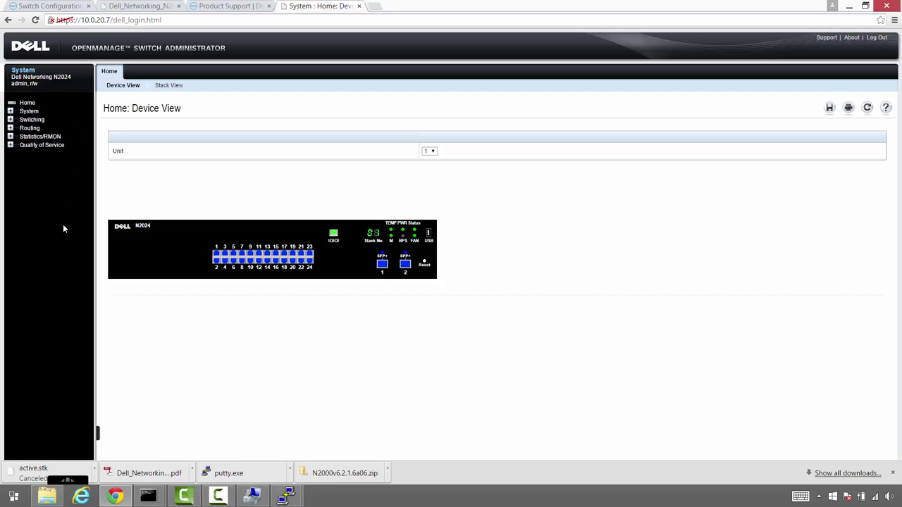
Open System > iSCSI > Global Configuration and check that iSCSI Status reads Enable
{"action": "left_click", "coordinate": [11, 112]}
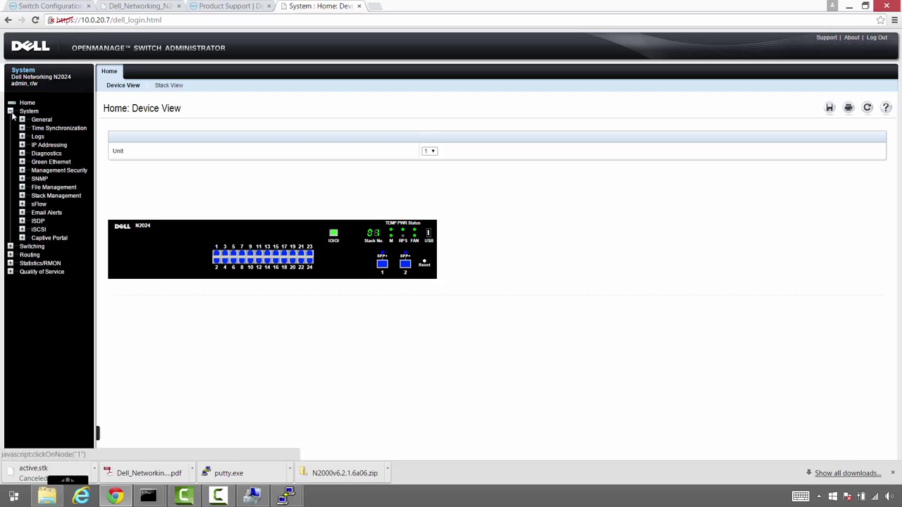
{"action": "left_click", "coordinate": [22, 230]}
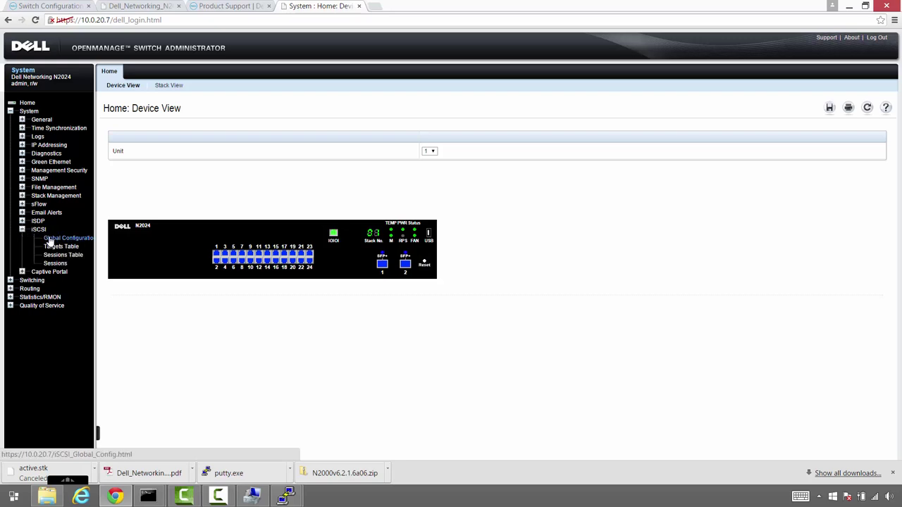
{"action": "left_click", "coordinate": [49, 240]}
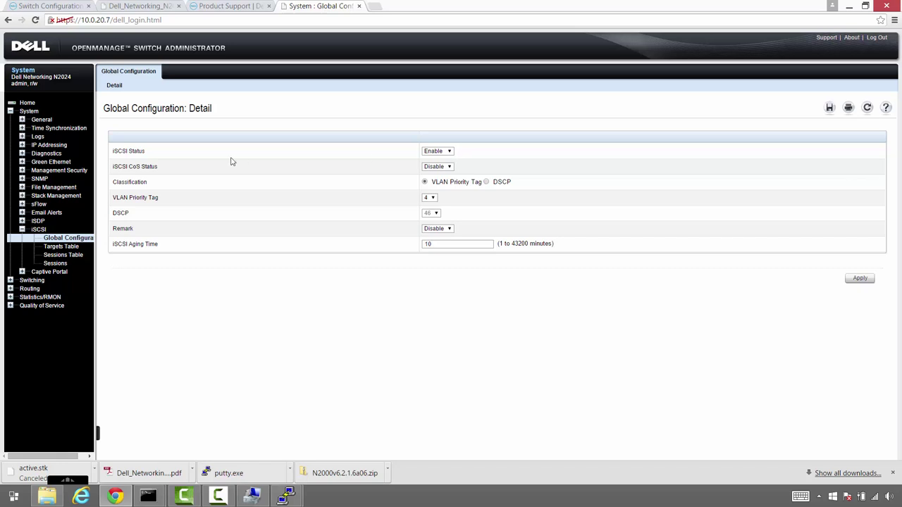
{"action": "left_click_drag", "start_coordinate": [113, 151], "coordinate": [145, 151]}
{"action": "key", "text": "F10"}
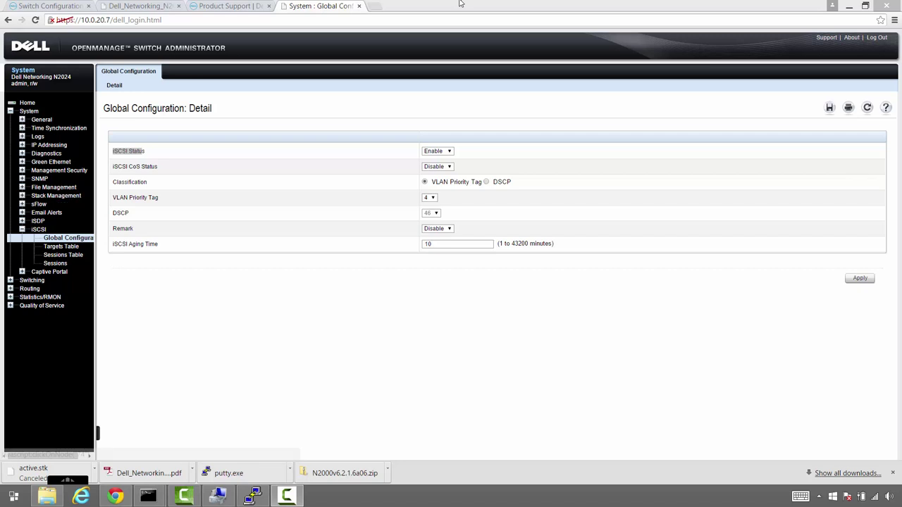
Under System > SNMP > Communities, add community string 'BANV-public' with management station ALL
{"action": "left_click", "coordinate": [22, 178]}
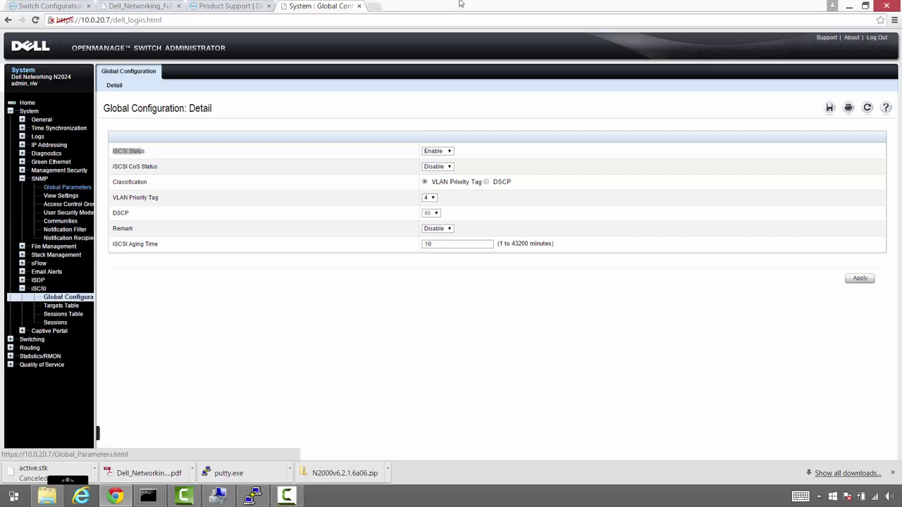
{"action": "key", "text": "Return"}
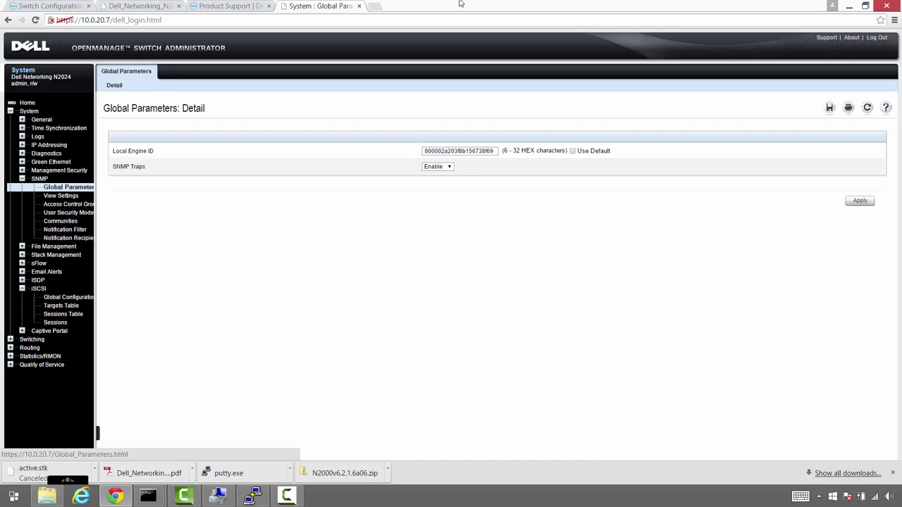
{"action": "key", "text": "Down"}
{"action": "key", "text": "Down"}
{"action": "key", "text": "Down"}
{"action": "key", "text": "Down"}
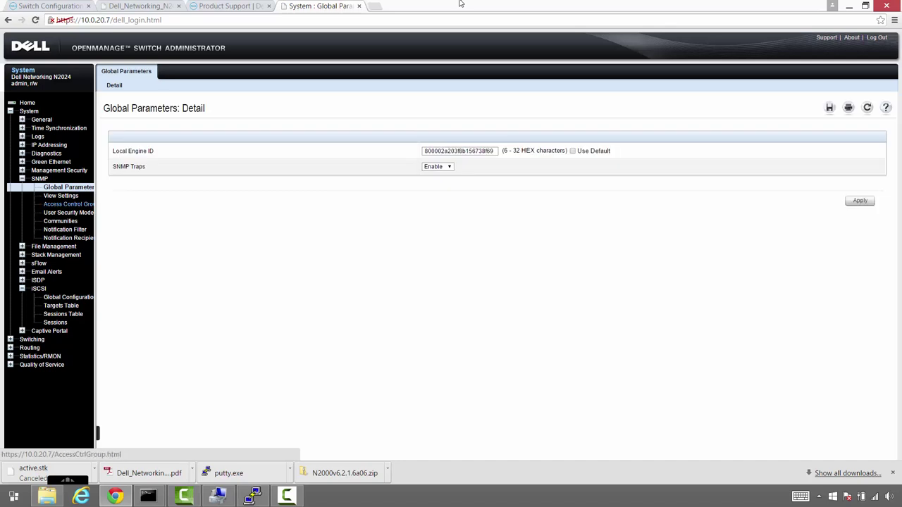
{"action": "key", "text": "Return"}
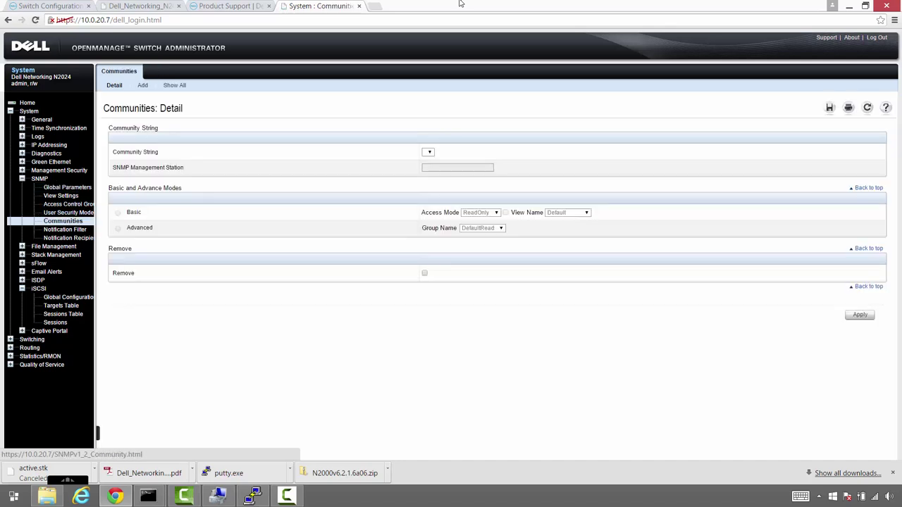
{"action": "key", "text": "Tab"}
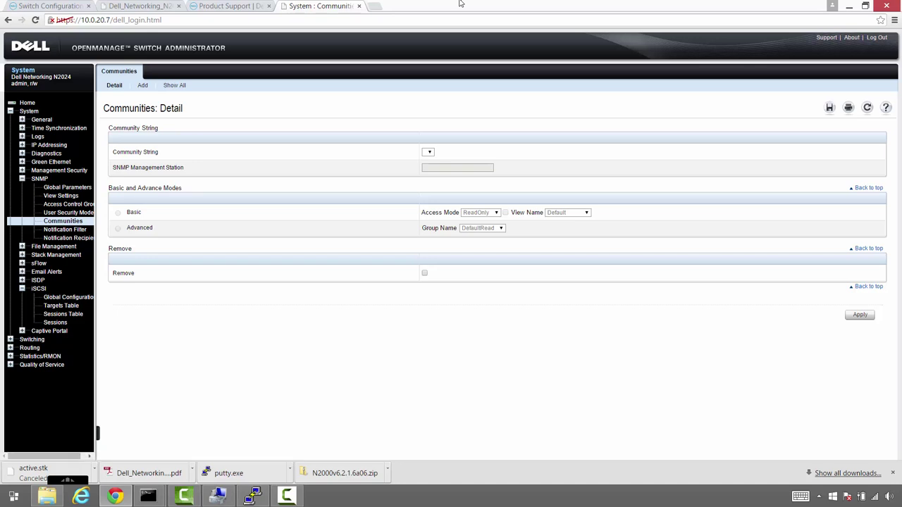
{"action": "key", "text": "Return"}
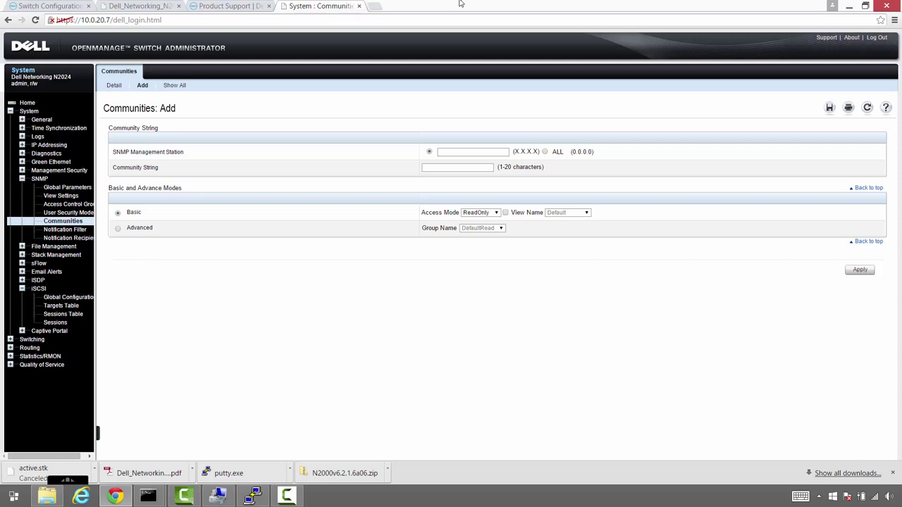
{"action": "key", "text": "Down"}
{"action": "key", "text": "Tab"}
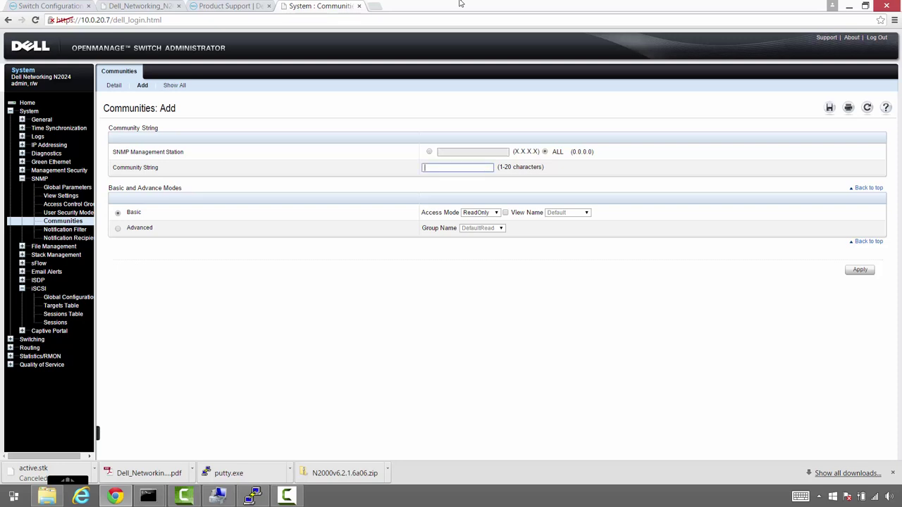
{"action": "type", "text": "BANV-public"}
{"action": "left_click", "coordinate": [861, 270]}
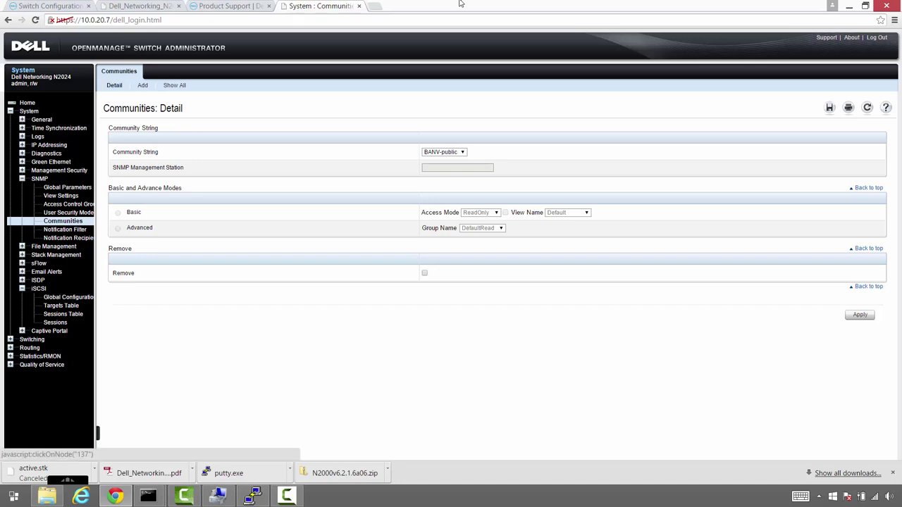
Change the Spanning Tree Global Settings bridge priority from 32768 to 0 and apply it
{"action": "left_click", "coordinate": [32, 339]}
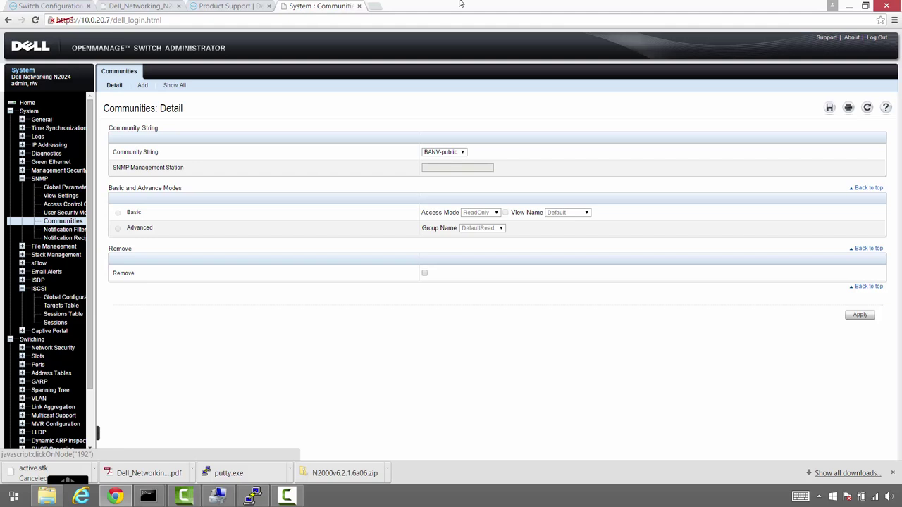
{"action": "left_click", "coordinate": [50, 389]}
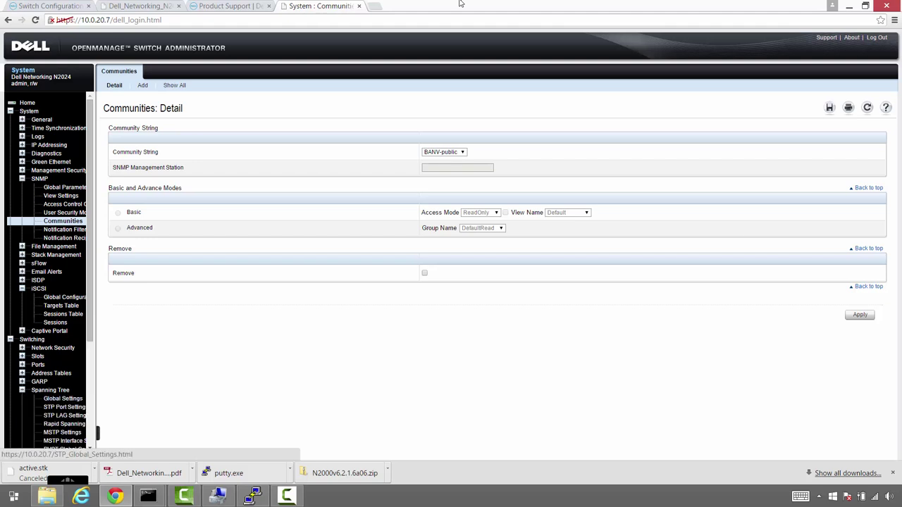
{"action": "left_click", "coordinate": [63, 398]}
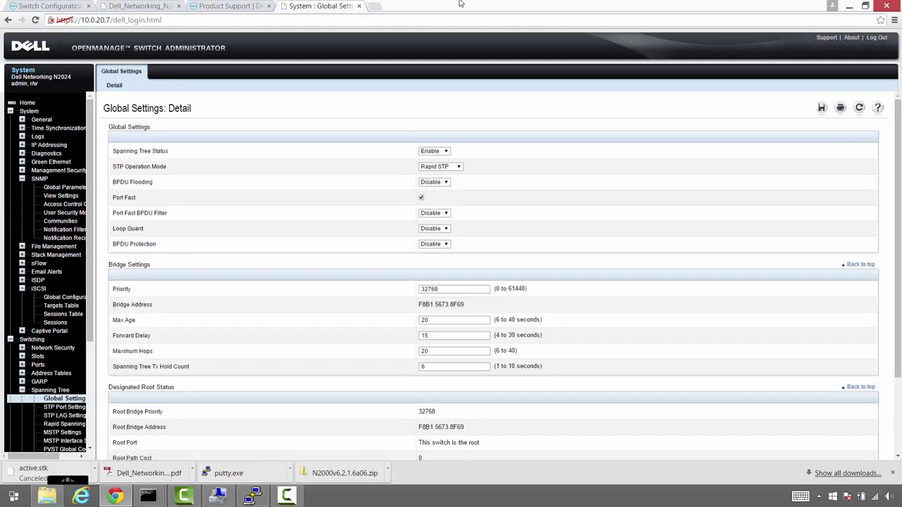
{"action": "scroll", "coordinate": [493, 275], "scroll_direction": "down", "scroll_amount": 1}
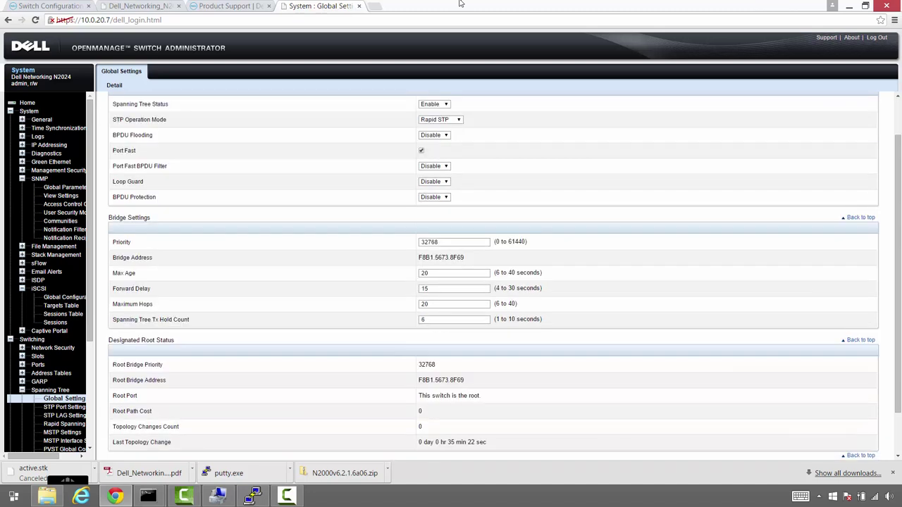
{"action": "key", "text": "Tab"}
{"action": "type", "text": "0"}
{"action": "scroll", "coordinate": [459, 3], "scroll_direction": "up", "scroll_amount": 1}
{"action": "scroll", "coordinate": [493, 282], "scroll_direction": "down", "scroll_amount": 2}
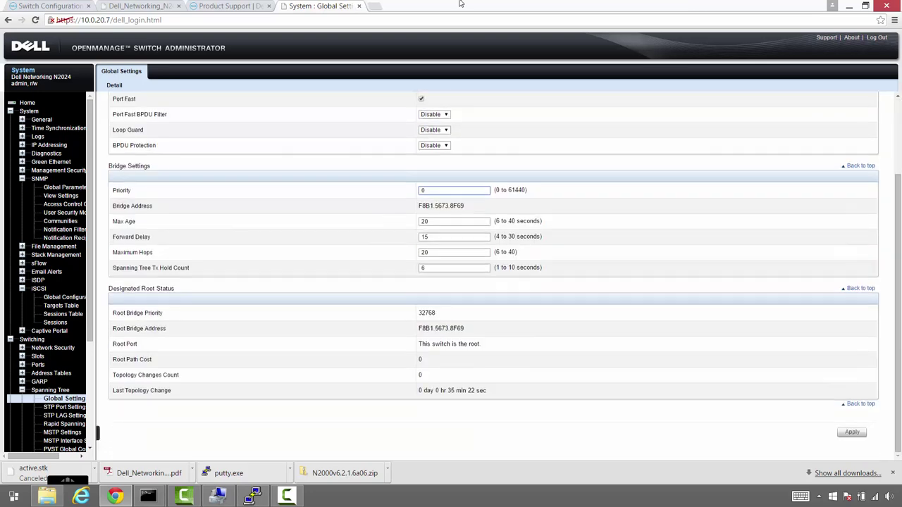
{"action": "left_click", "coordinate": [850, 432]}
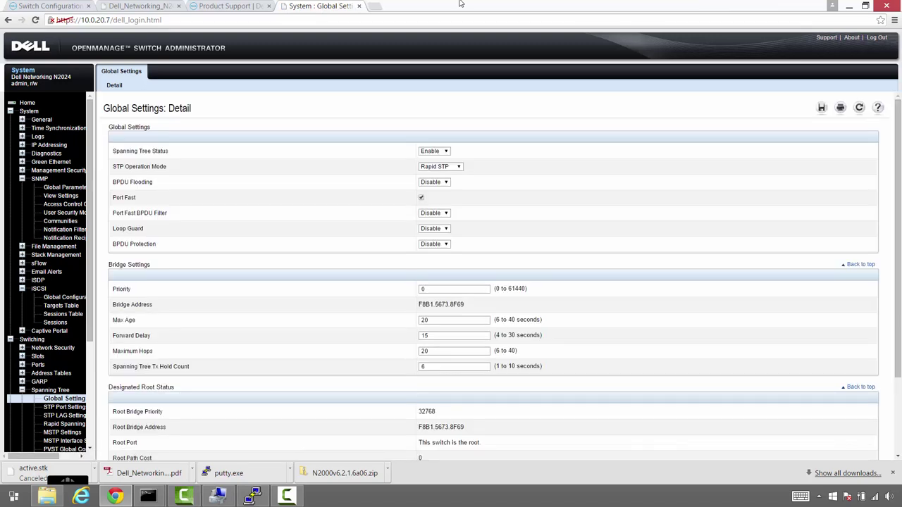
Reload the Spanning Tree page and verify the Designated Root priority shows 0
{"action": "scroll", "coordinate": [459, 3], "scroll_direction": "down", "scroll_amount": 1}
{"action": "scroll", "coordinate": [460, 3], "scroll_direction": "down", "scroll_amount": 1}
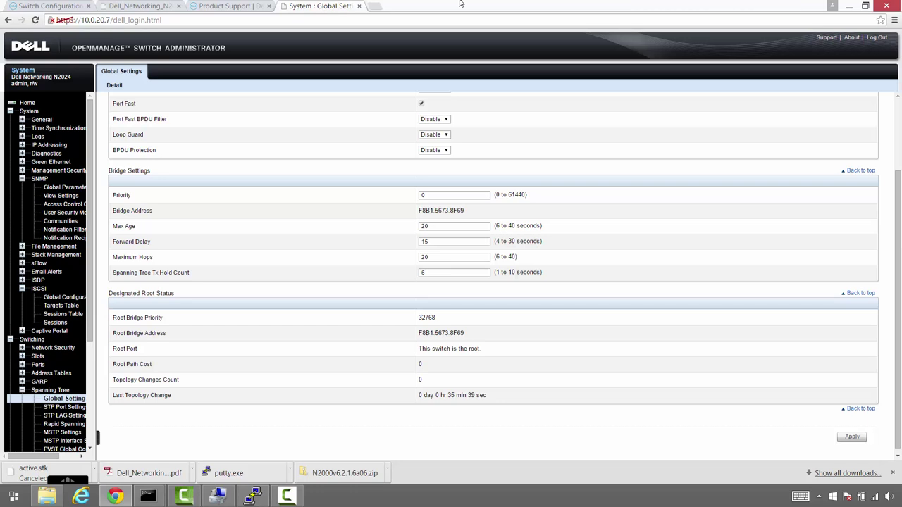
{"action": "key", "text": "Return"}
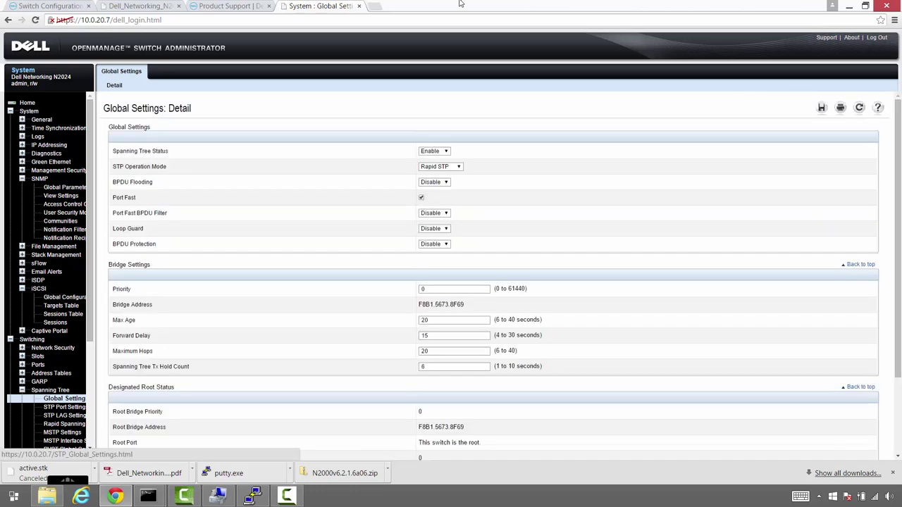
{"action": "scroll", "coordinate": [459, 3], "scroll_direction": "down", "scroll_amount": 1}
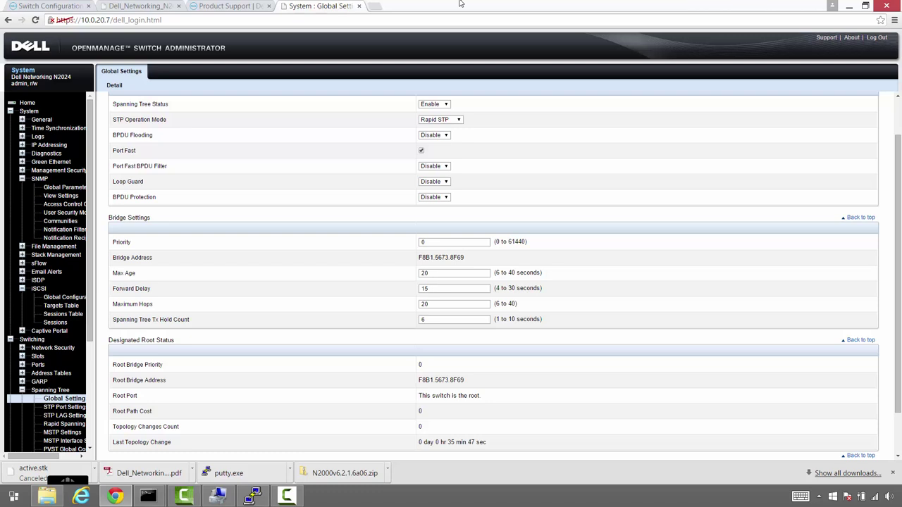
{"action": "left_click_drag", "start_coordinate": [487, 443], "coordinate": [420, 364]}
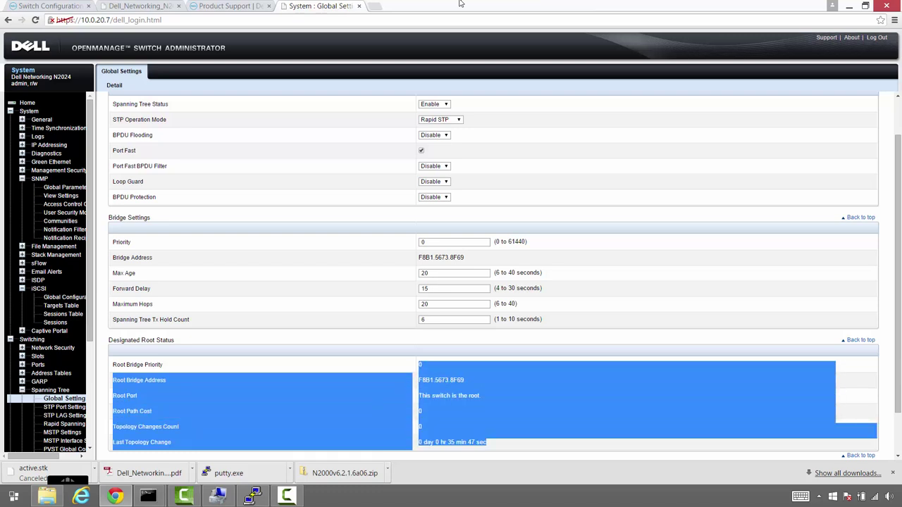
{"action": "left_click", "coordinate": [816, 414]}
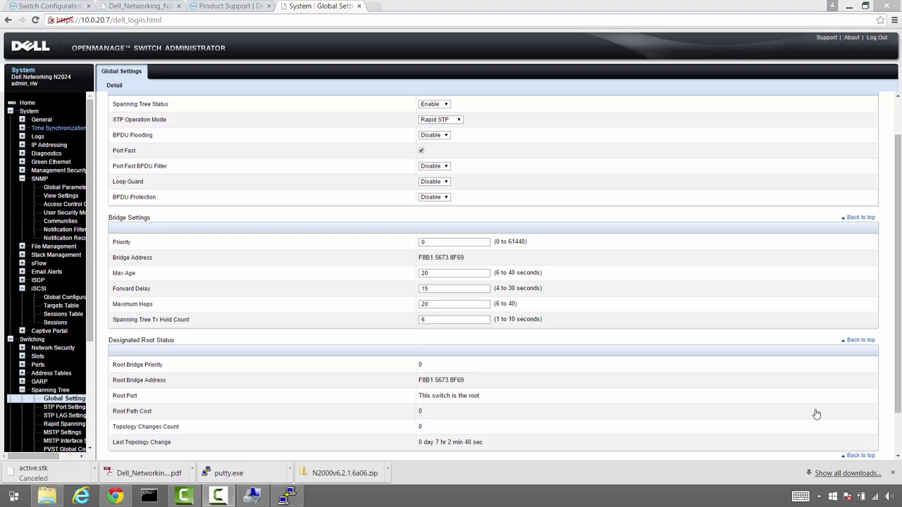
Apply time zone PST with -8 hours offset, then copy Running Config to Startup Config
{"action": "left_click", "coordinate": [53, 128]}
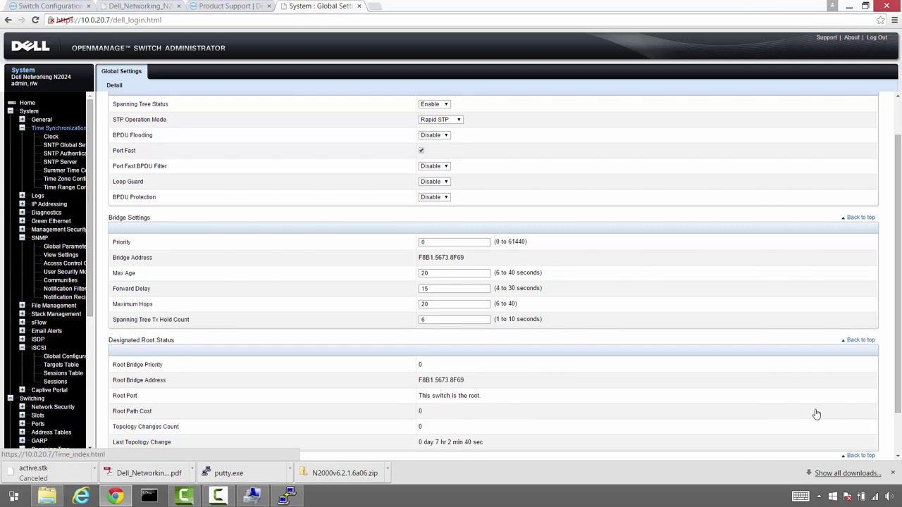
{"action": "left_click", "coordinate": [65, 178]}
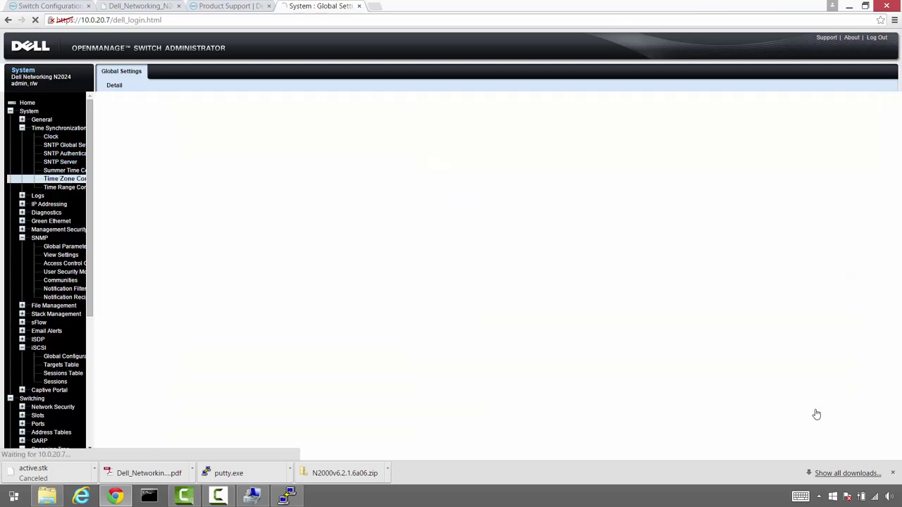
{"action": "double_click", "coordinate": [458, 151]}
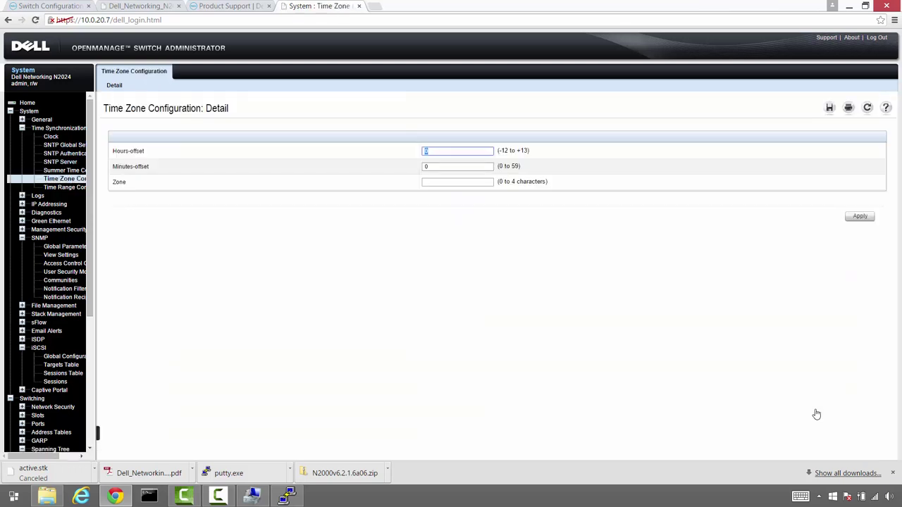
{"action": "type", "text": "-8"}
{"action": "key", "text": "Tab"}
{"action": "key", "text": "Tab"}
{"action": "type", "text": "P"}
{"action": "key", "text": "Down"}
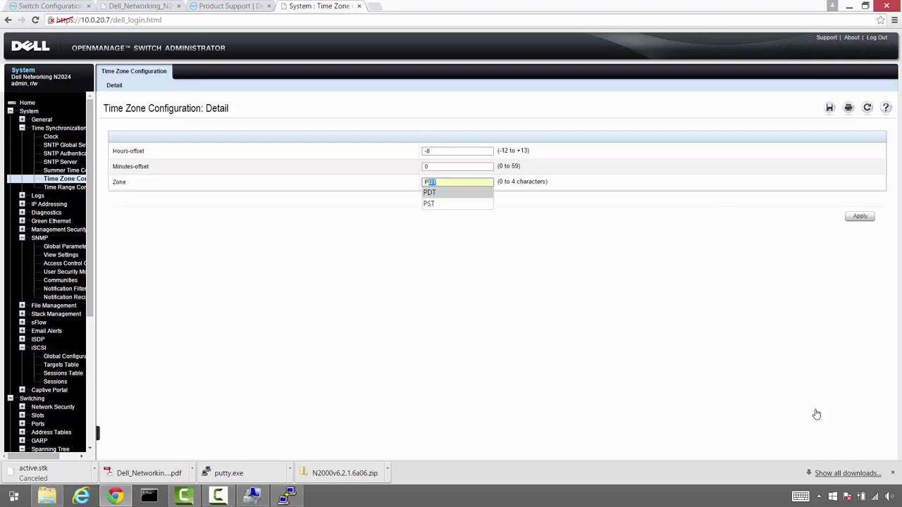
{"action": "key", "text": "Down"}
{"action": "key", "text": "Return"}
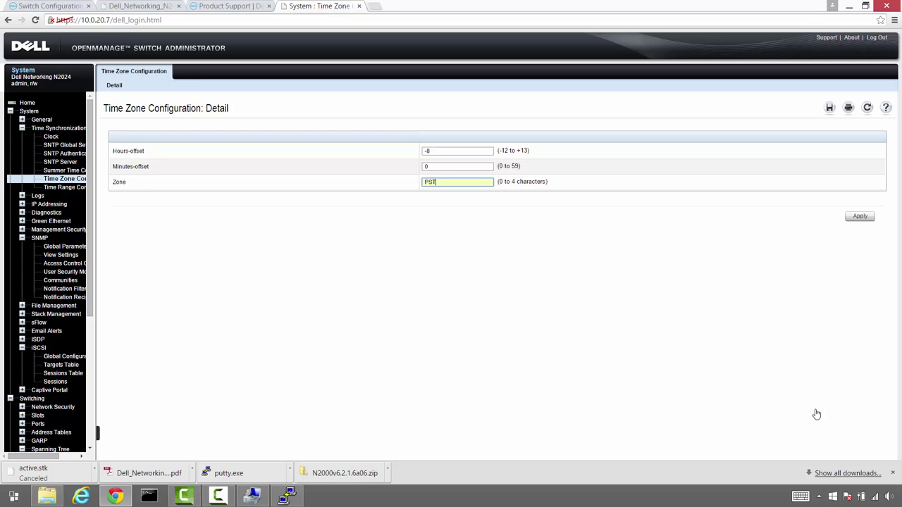
{"action": "key", "text": "Return"}
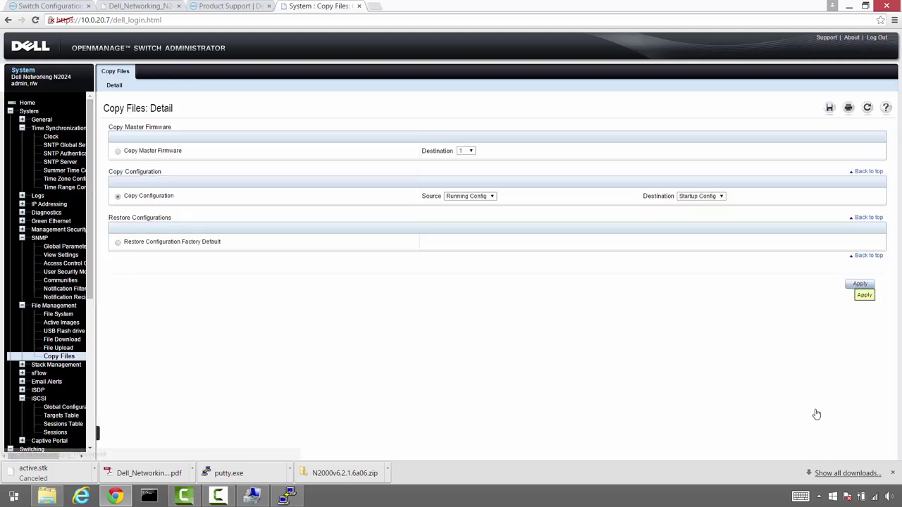
{"action": "left_click", "coordinate": [861, 284]}
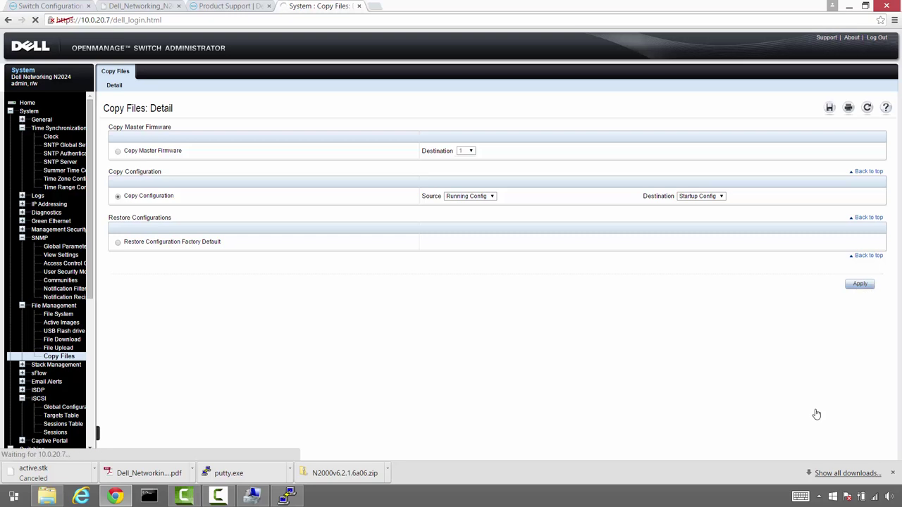